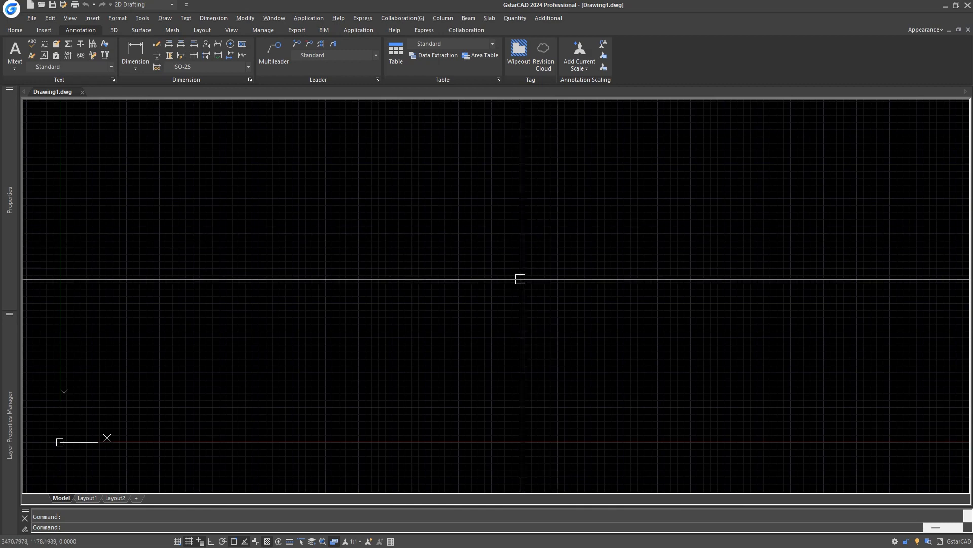
Draw a freehand rectangle in the middle of the empty drawing and turn off the grid display.
type("recta")
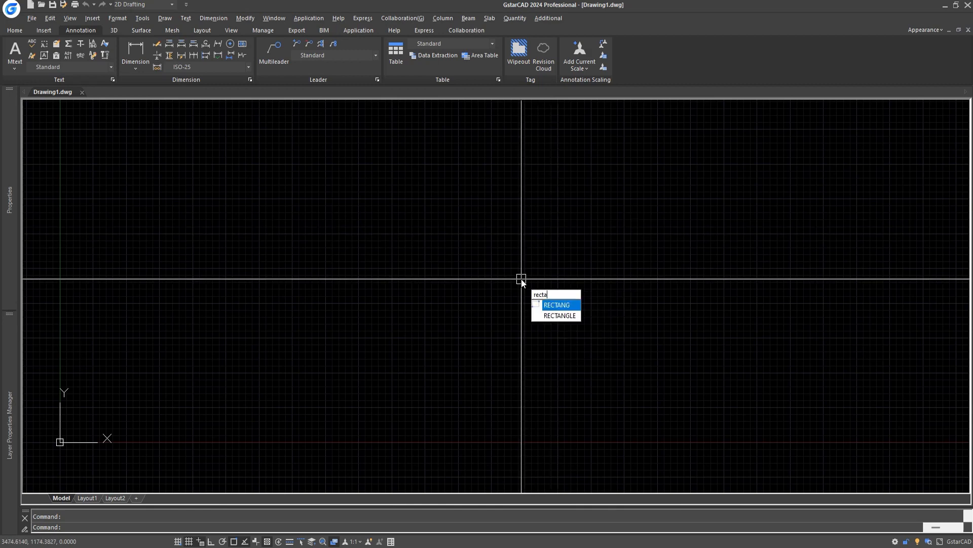
type("ngl")
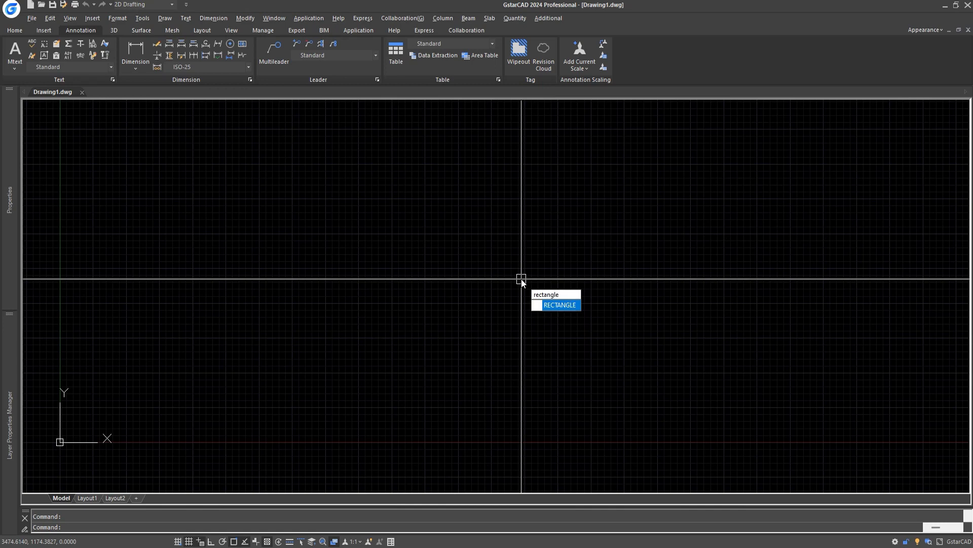
type("e")
key("Return")
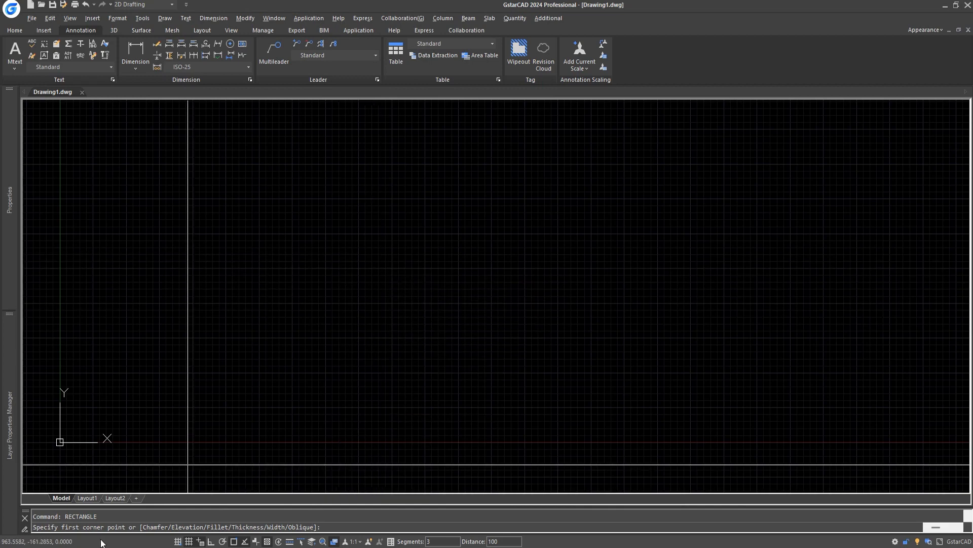
left_click(352, 254)
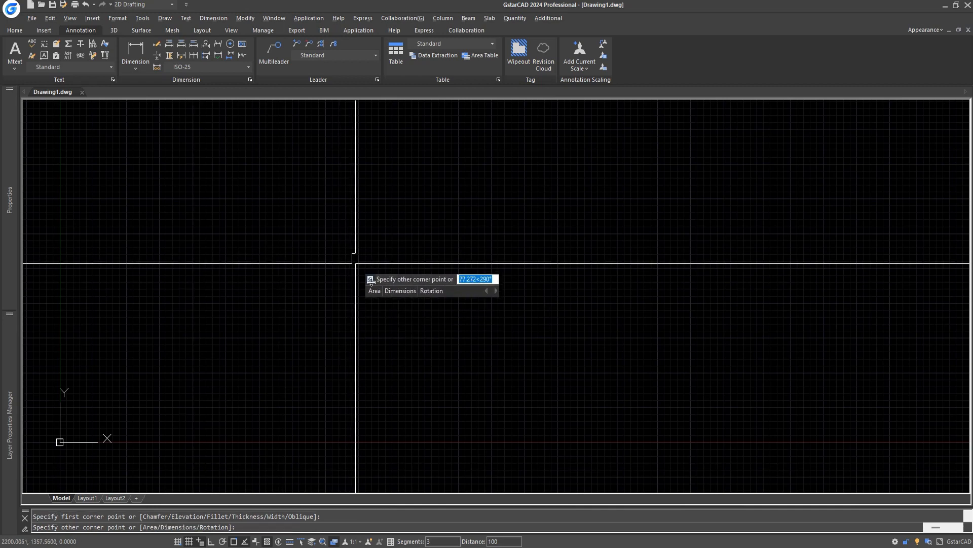
left_click(635, 386)
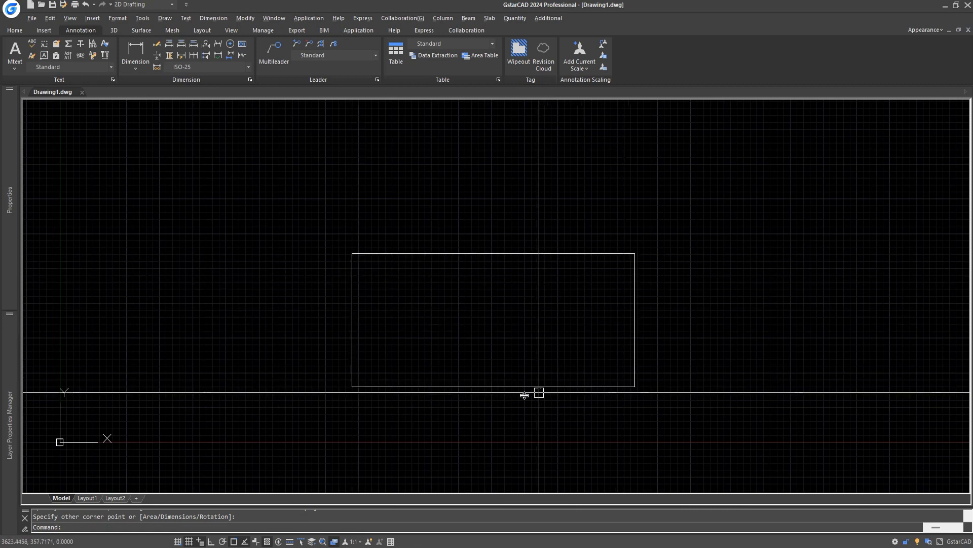
left_click(188, 541)
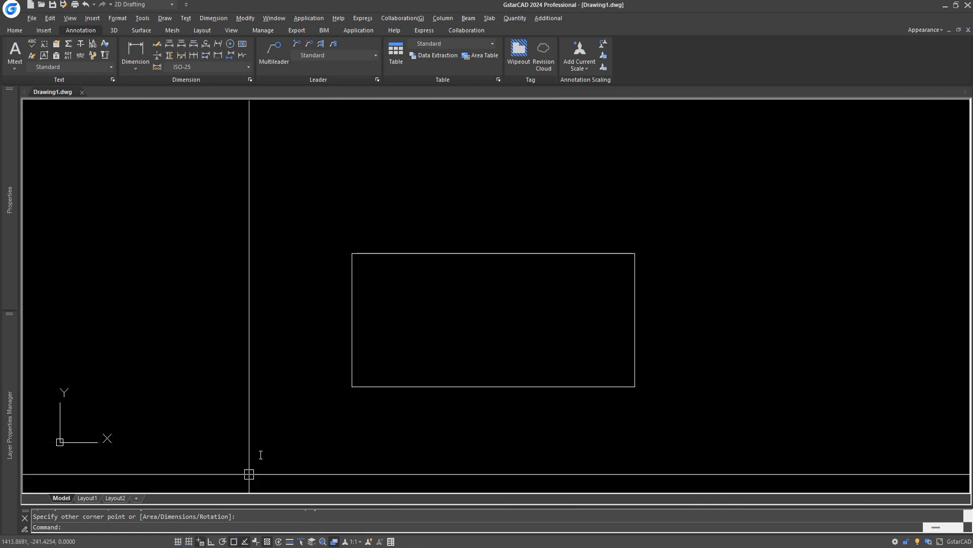
middle_click_drag(456, 305, 424, 320)
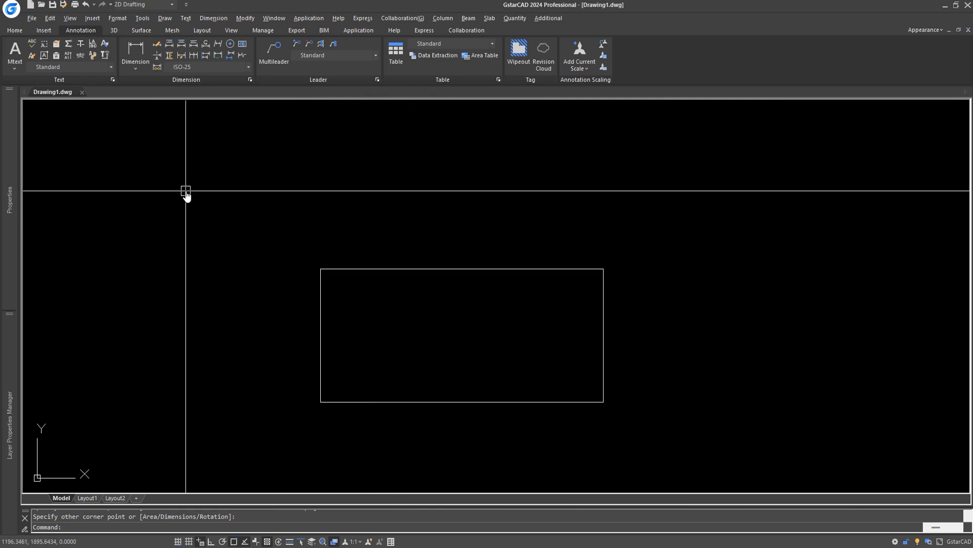
Draw a second, smaller freehand rectangle to the right of the first one by picking two opposite corners.
left_click(17, 31)
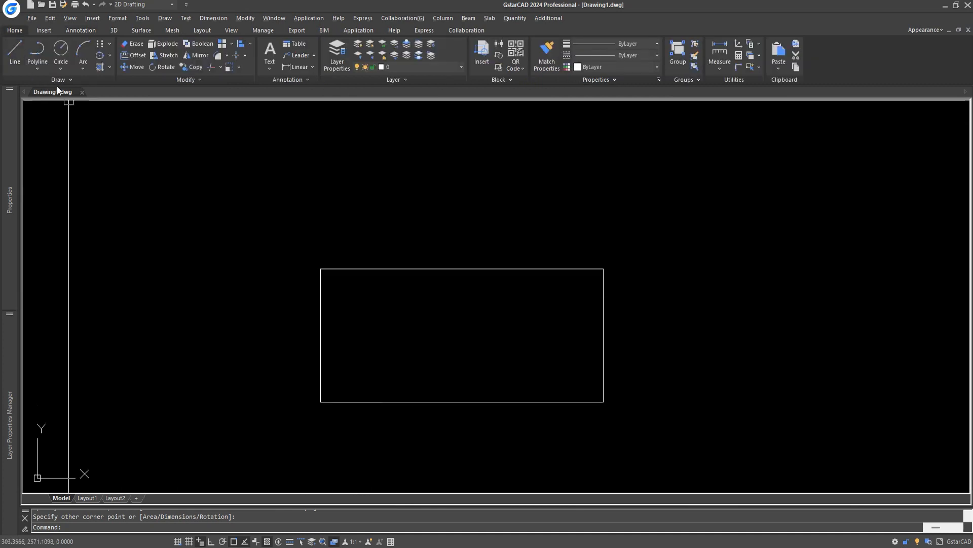
left_click(38, 70)
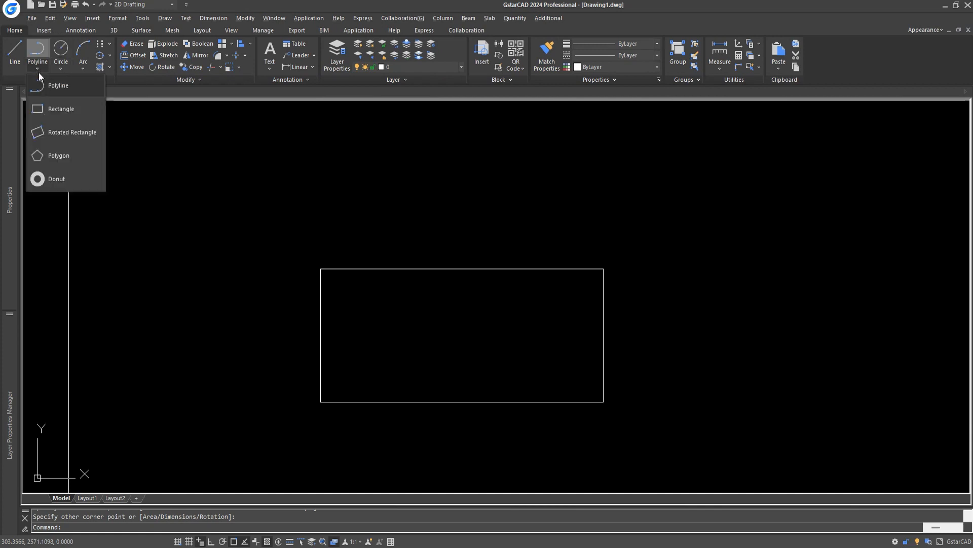
left_click(50, 105)
middle_click_drag(582, 315, 223, 377)
left_click(364, 255)
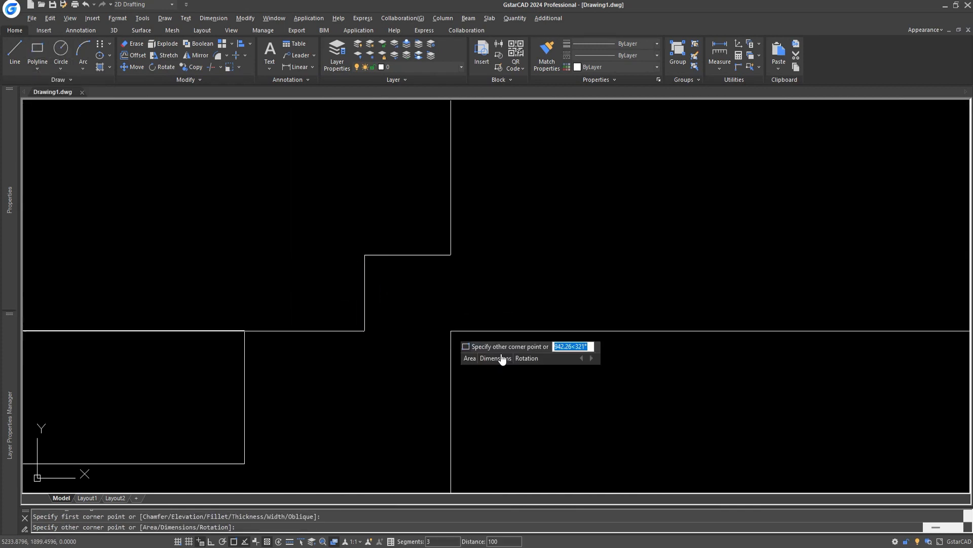
left_click(567, 379)
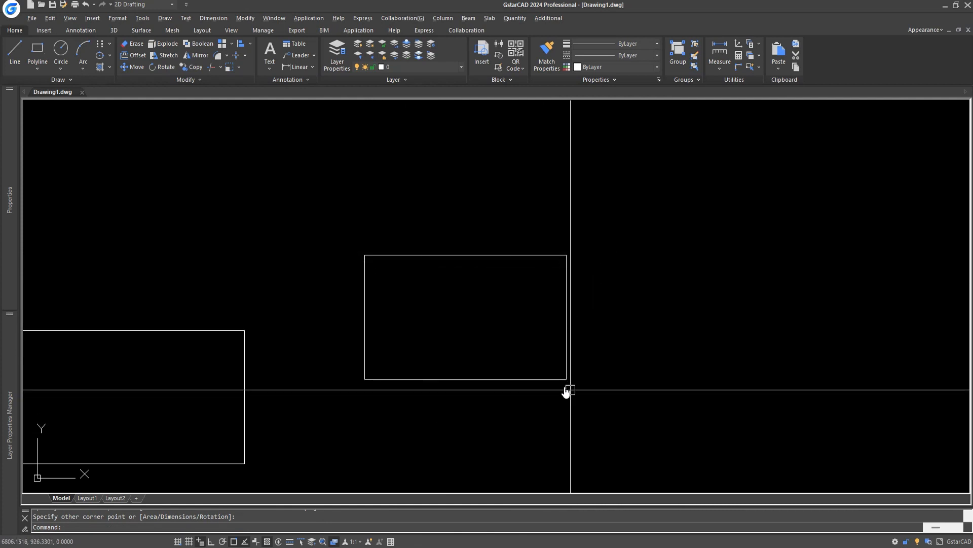
Draw a third rectangle right of the second one, placing its opposite corner at a polar distance of 500<45.
middle_click_drag(685, 344, 553, 366)
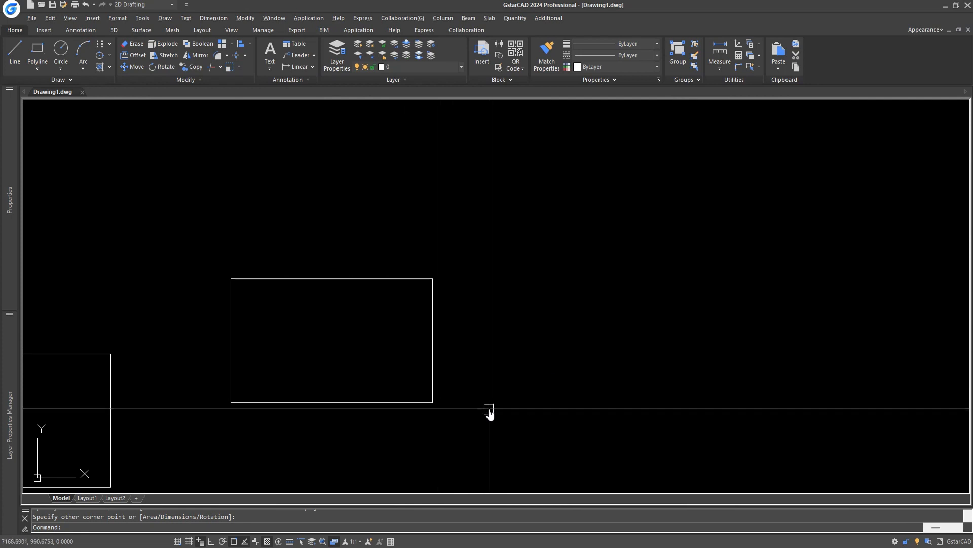
middle_click_drag(494, 401, 451, 416)
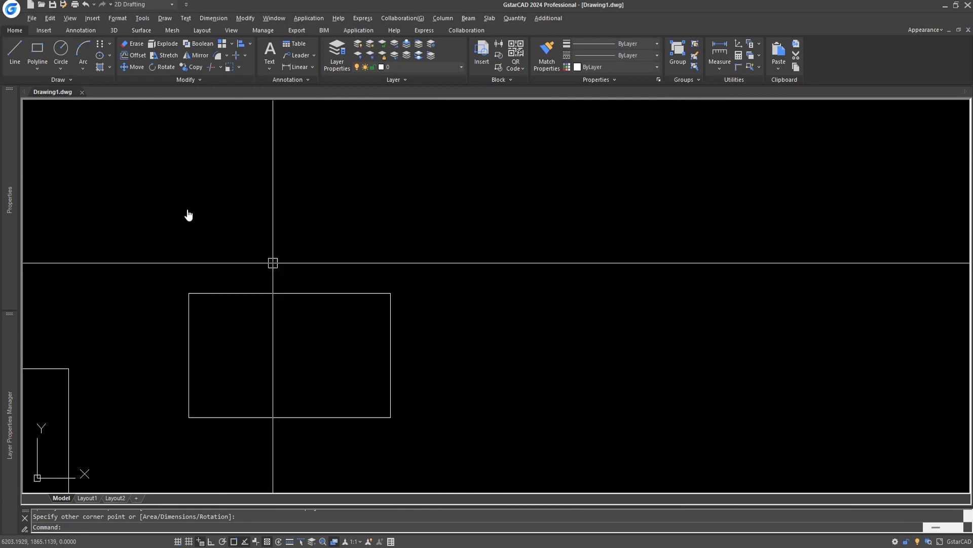
left_click(43, 52)
left_click(523, 256)
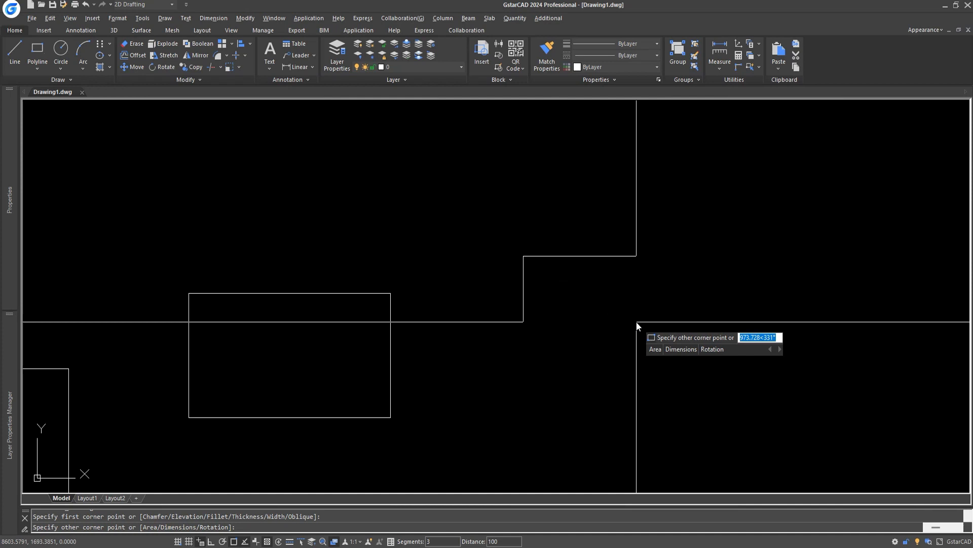
type("5")
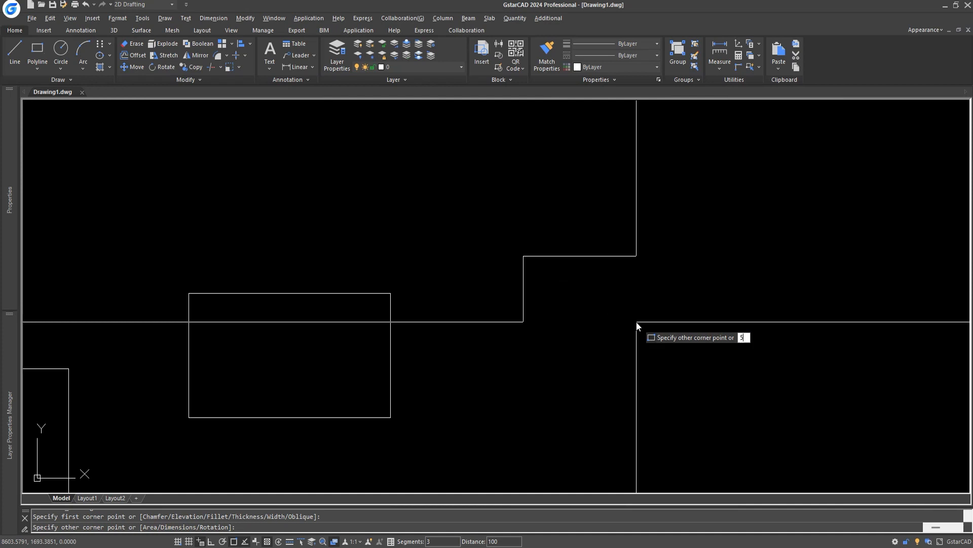
type("00<45")
key("Return")
Draw a diagonal line from the lower-left to the upper-right corner of the 500<45 rectangle.
scroll(552, 227, "up", 3)
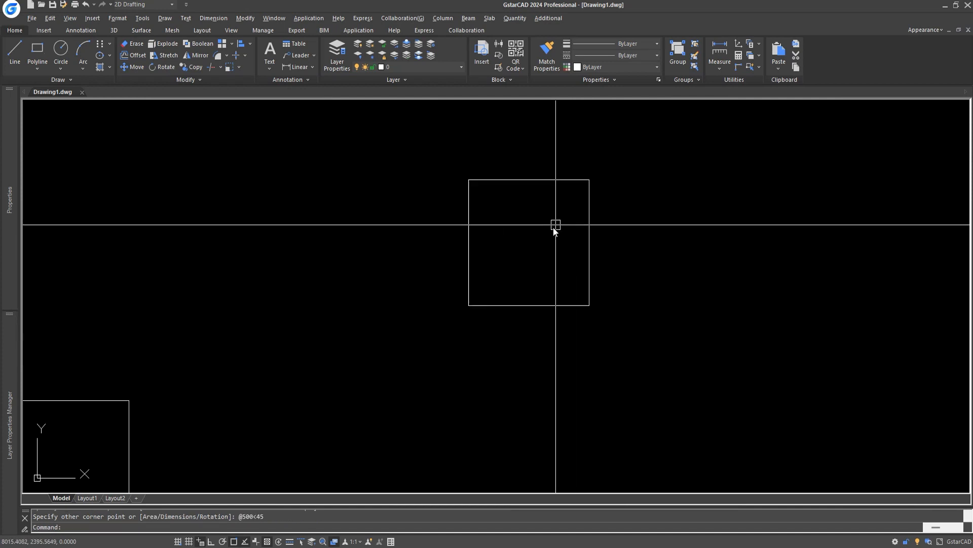
type("l")
key("Return")
left_click(454, 363)
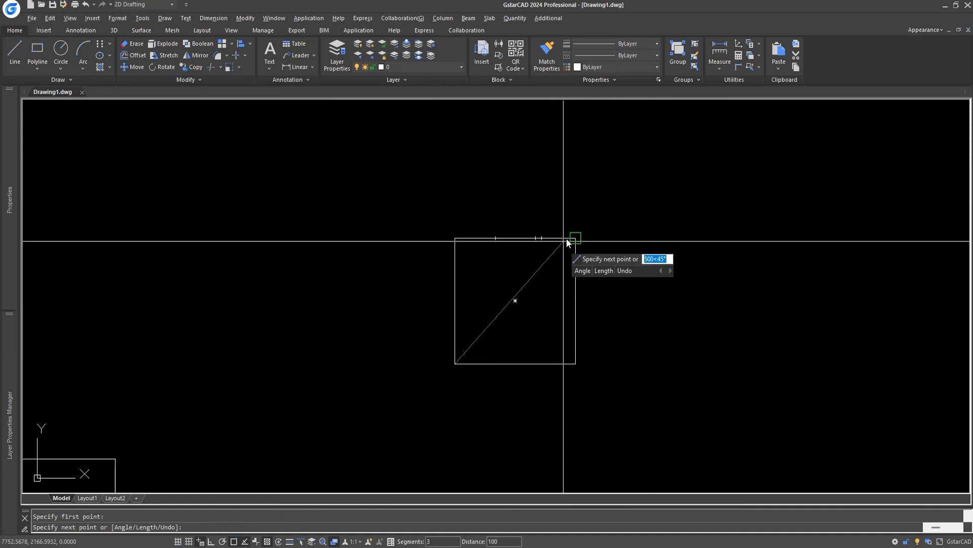
left_click(575, 238)
key("Escape")
Add an aligned dimension to the diagonal line, placed just above and to the left of it.
type("daa")
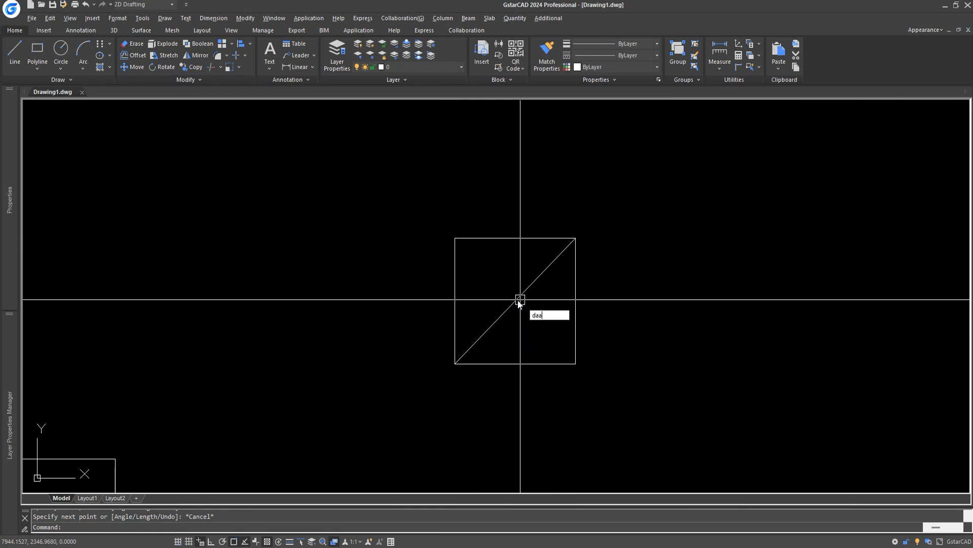
key("BackSpace")
key("BackSpace")
key("BackSpace")
type("dal")
key("Return")
key("Return")
left_click(517, 299)
left_click(500, 293)
Examine the diagonal's aligned dimension up close, highlight it together with the surrounding rectangle, and clear the selection.
scroll(504, 287, "up", 6)
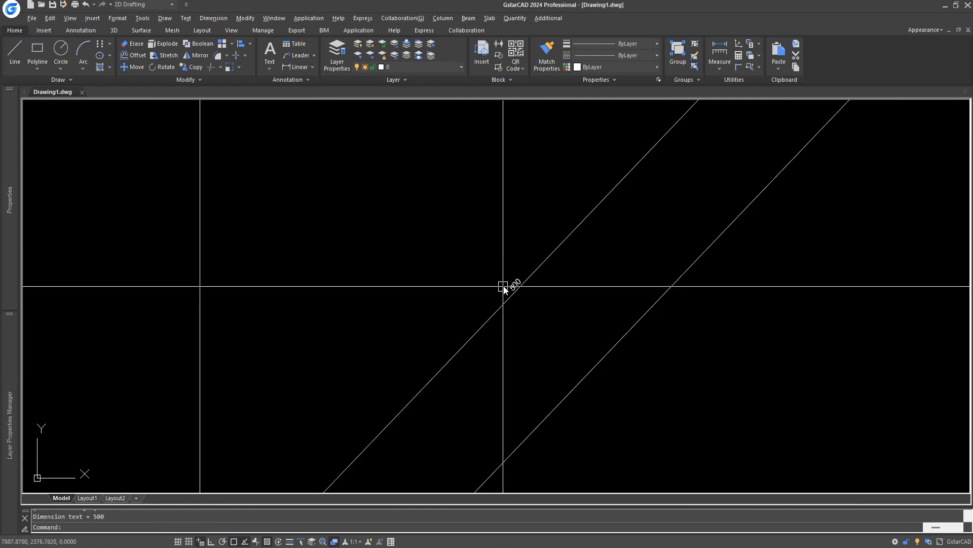
left_click(544, 318)
left_click(500, 274)
scroll(483, 326, "down", 5)
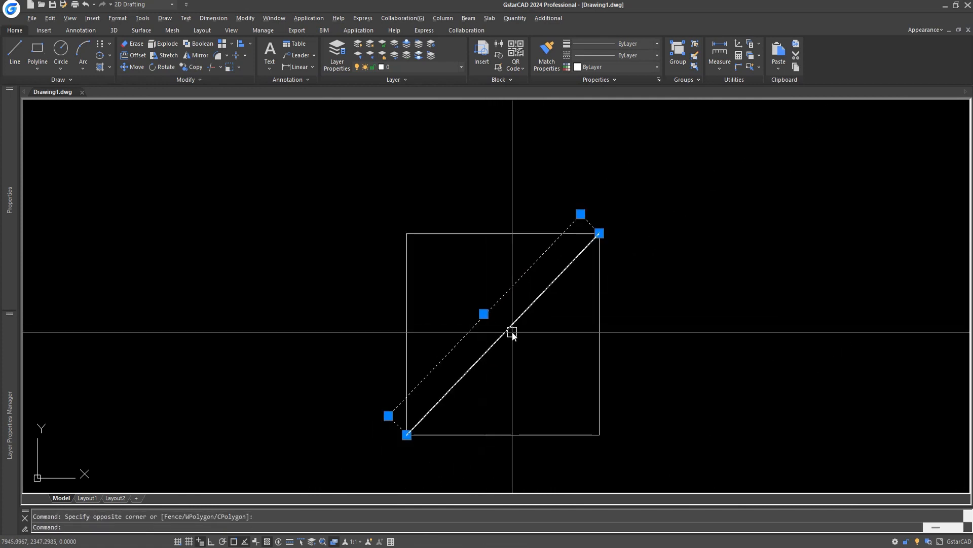
scroll(528, 331, "down", 2)
key("Escape")
left_click(612, 233)
left_click(417, 347)
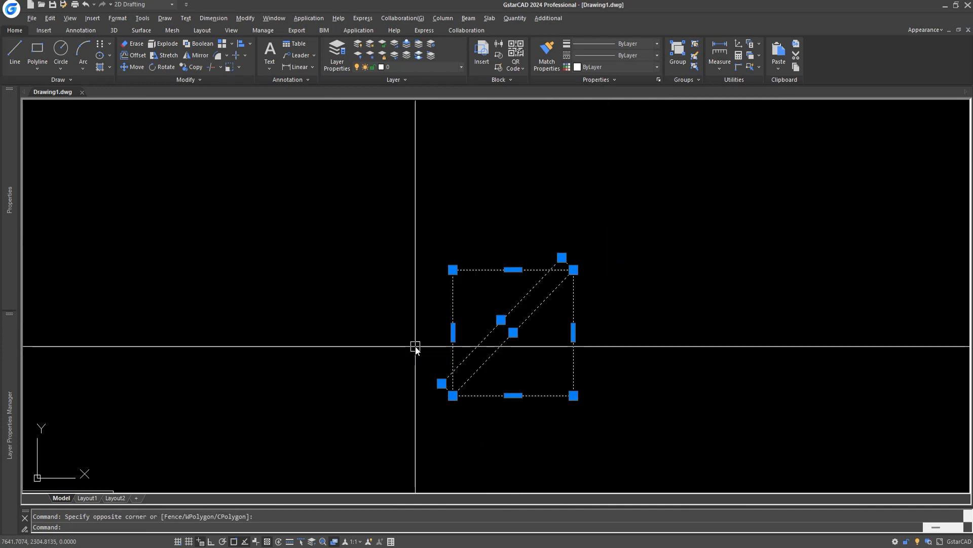
middle_click_drag(405, 330, 356, 351)
key("Escape")
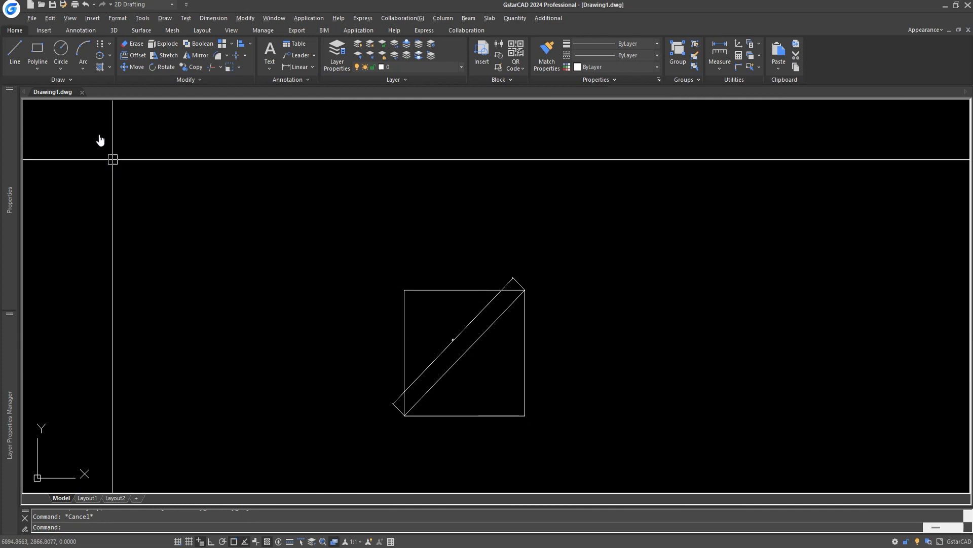
Draw a rectangle to the right of the dimensioned one using the Area option with area 1000 and length 450.
left_click(41, 48)
middle_click_drag(546, 289, 219, 302)
left_click(496, 272)
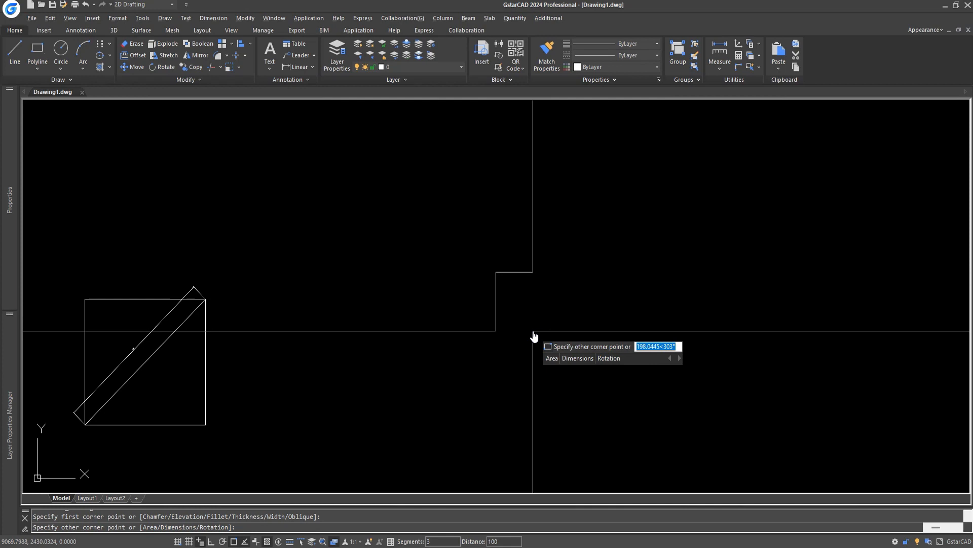
type("a")
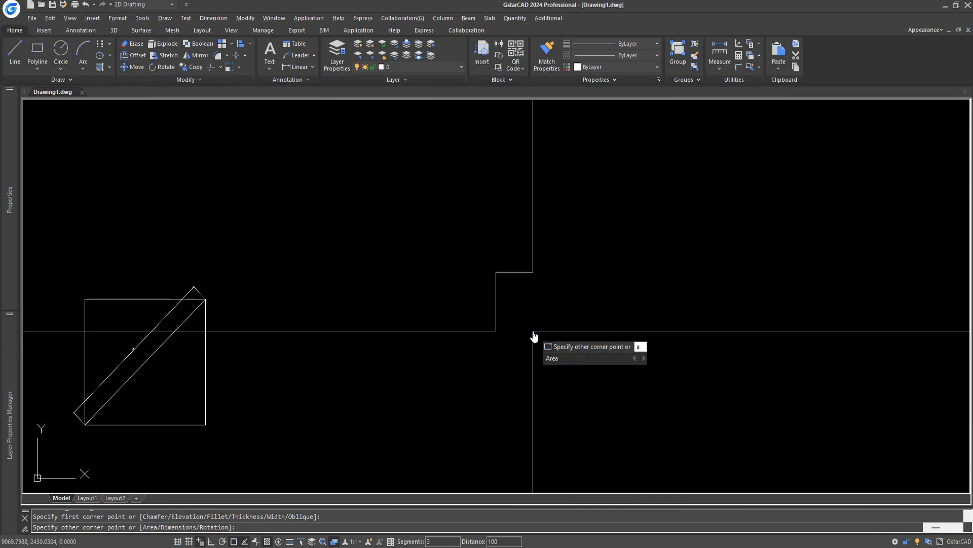
key("Return")
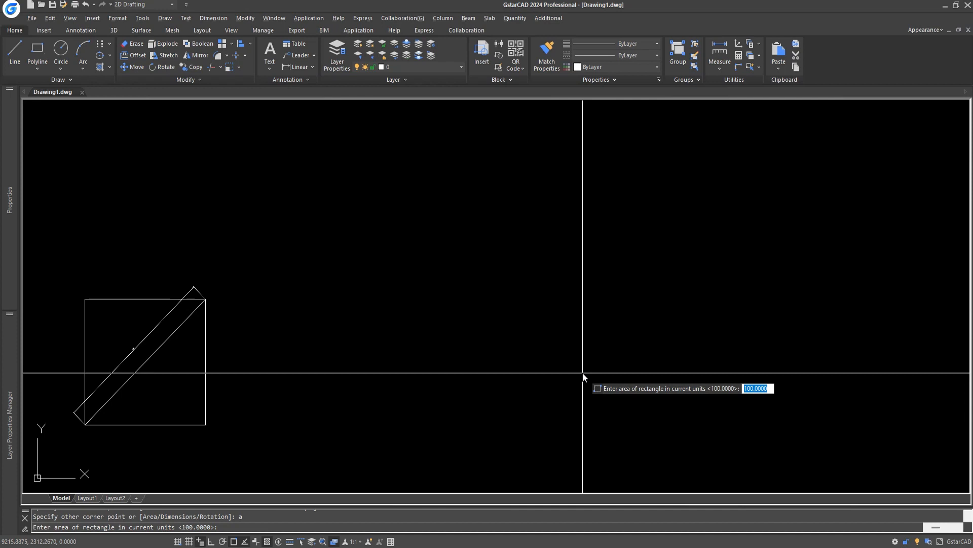
type("100")
key("Return")
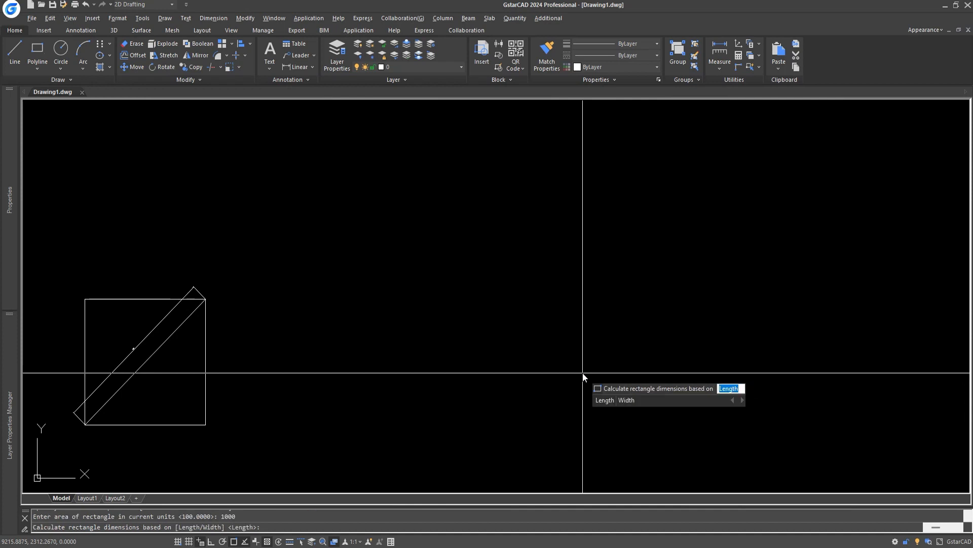
key("Return")
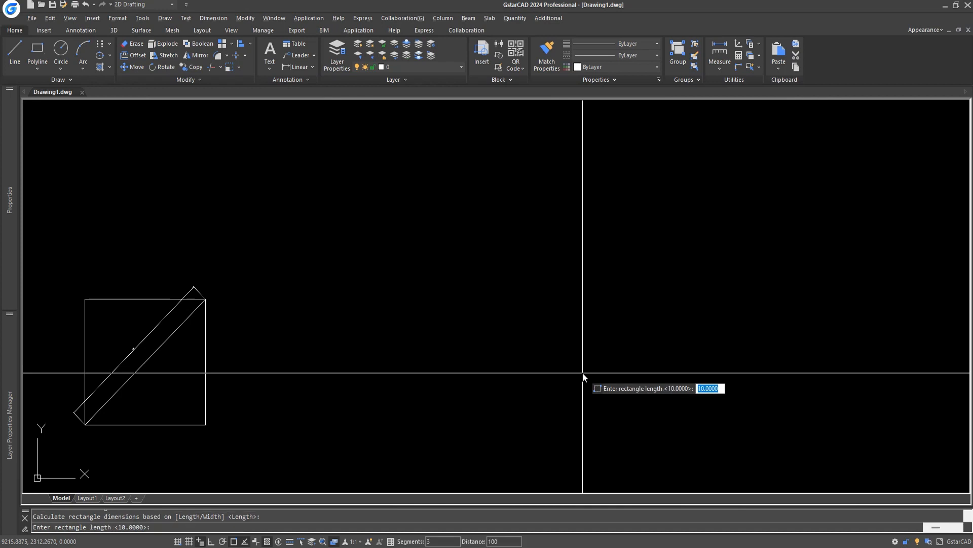
type("1")
type("50")
key("Return")
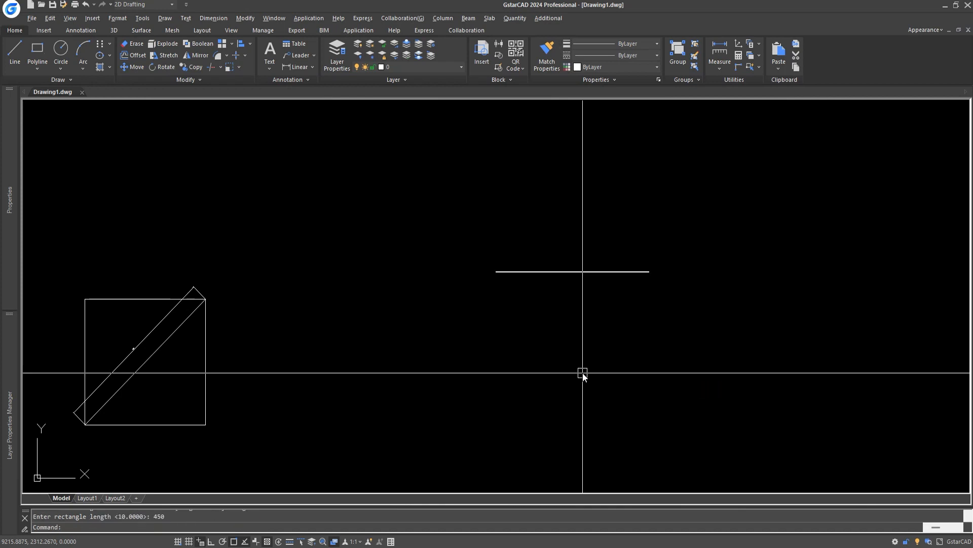
Add a linear dimension to the short left side of the thin rectangle.
scroll(552, 278, "up", 8)
scroll(182, 234, "up", 2)
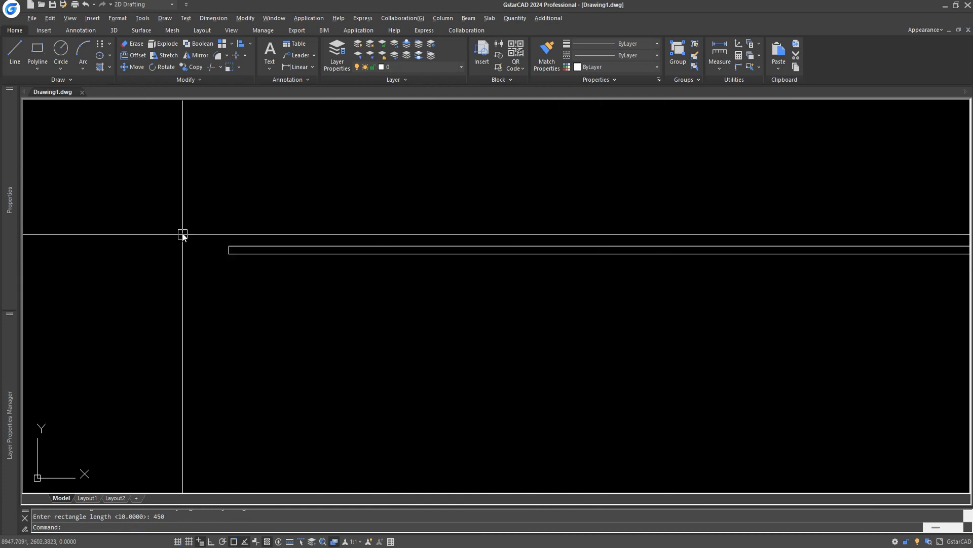
scroll(184, 235, "up", 2)
type("dli")
key("Return")
key("Return")
left_click(292, 259)
left_click(272, 270)
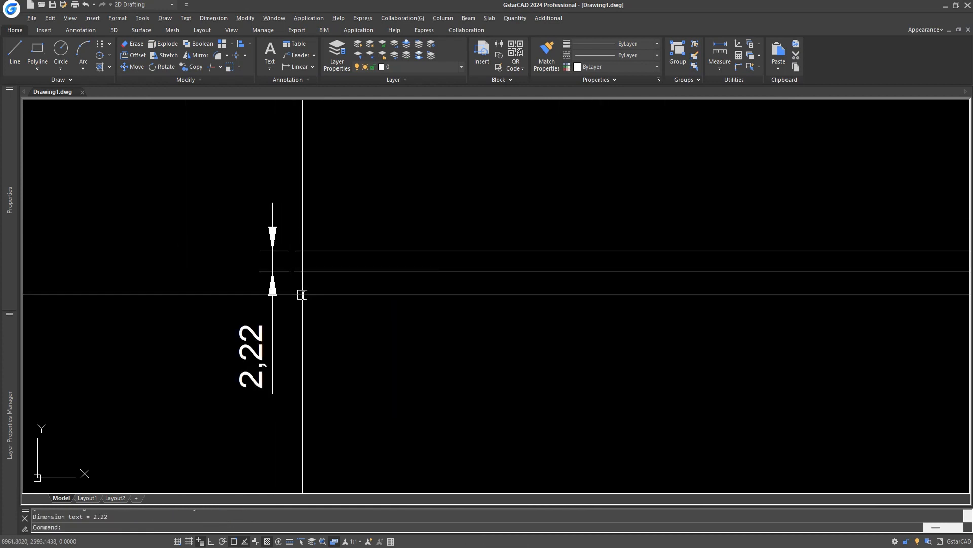
Check the area of the thin rectangle in its properties and deselect it.
scroll(303, 294, "down", 6)
left_click(376, 292)
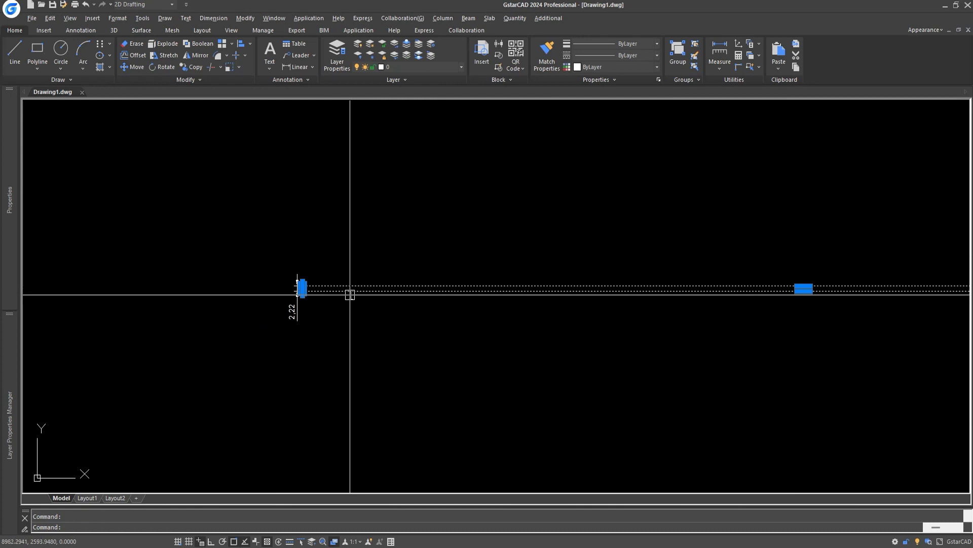
left_click(10, 208)
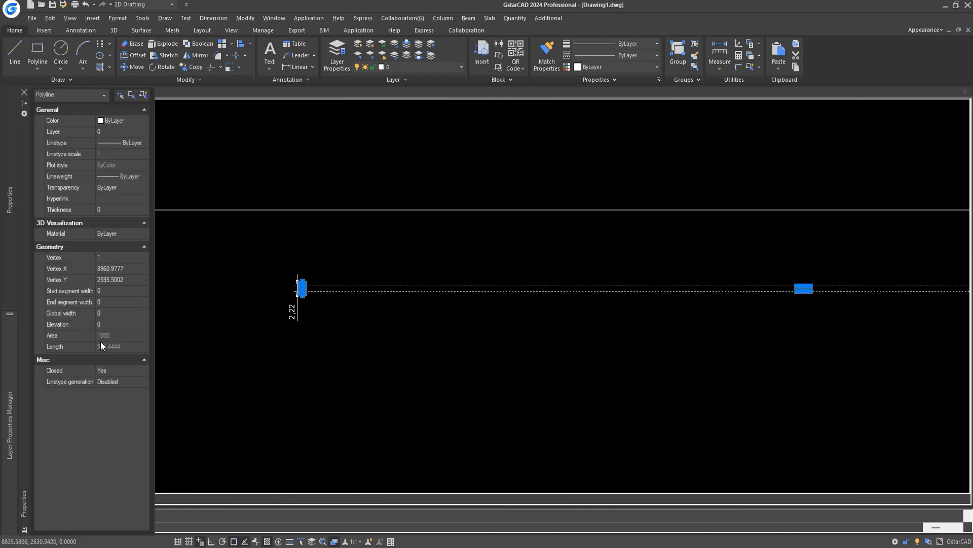
left_click(114, 337)
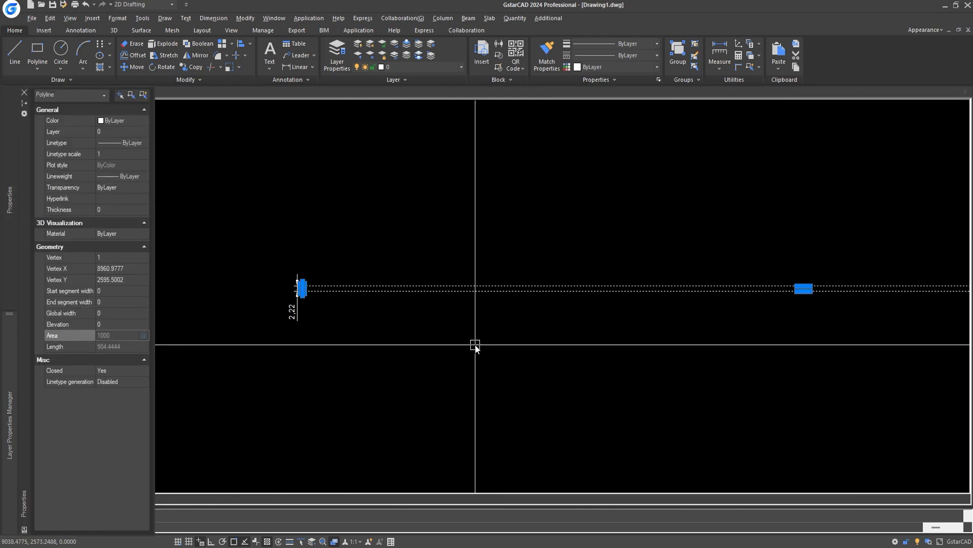
scroll(482, 350, "down", 4)
key("Escape")
Draw a rectangle above and to the right of the thin rectangle using the Area option with area 1000 and length 150.
middle_click_drag(467, 386, 356, 363)
type("rec")
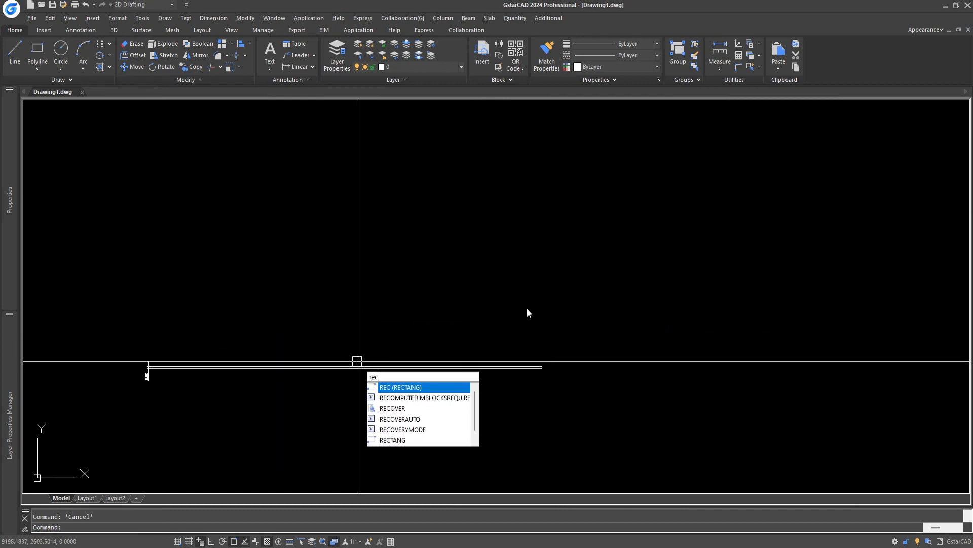
key("Return")
left_click(589, 246)
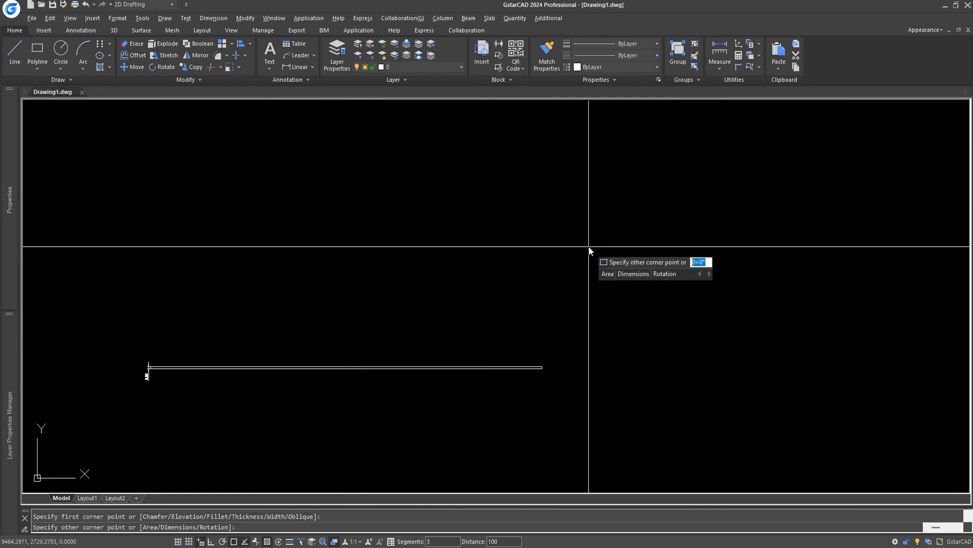
type("a")
key("Return")
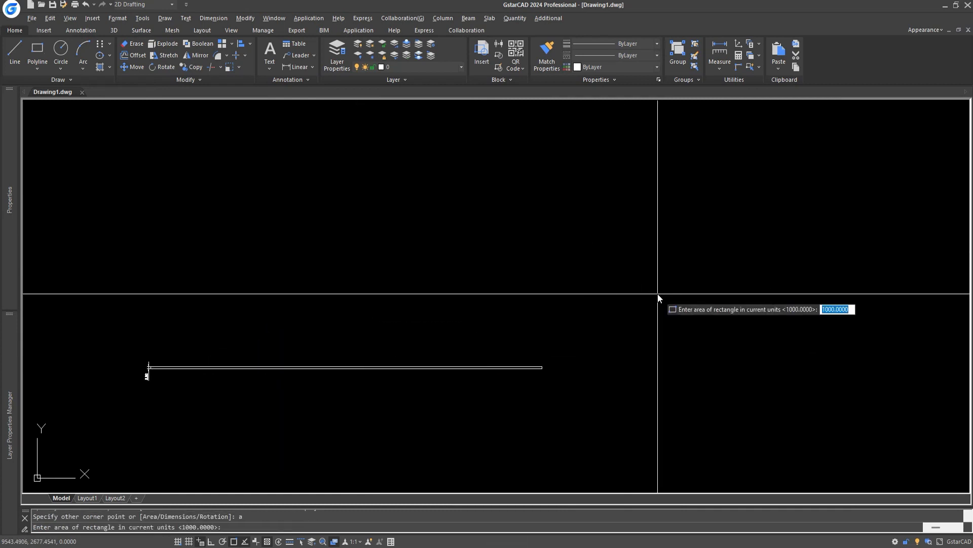
key("Return")
key("Return")
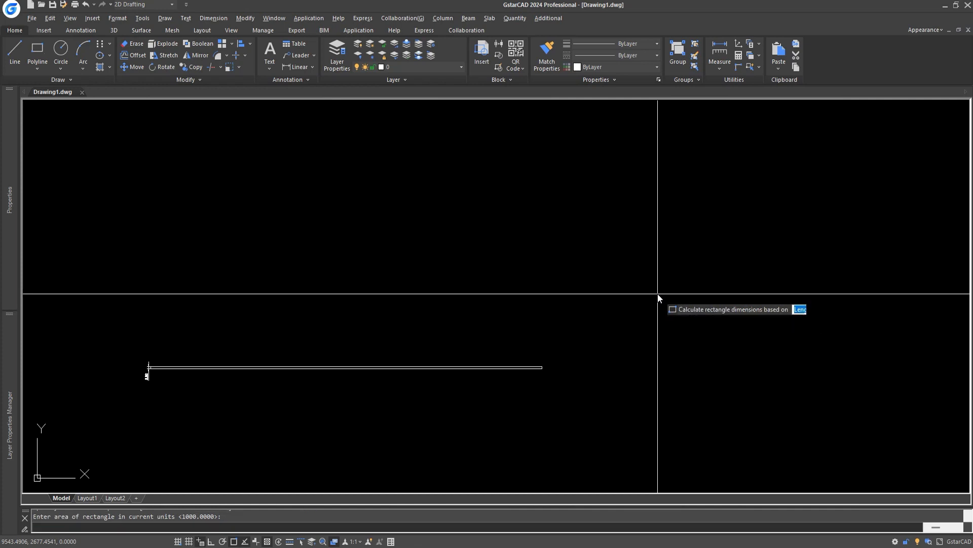
type("150")
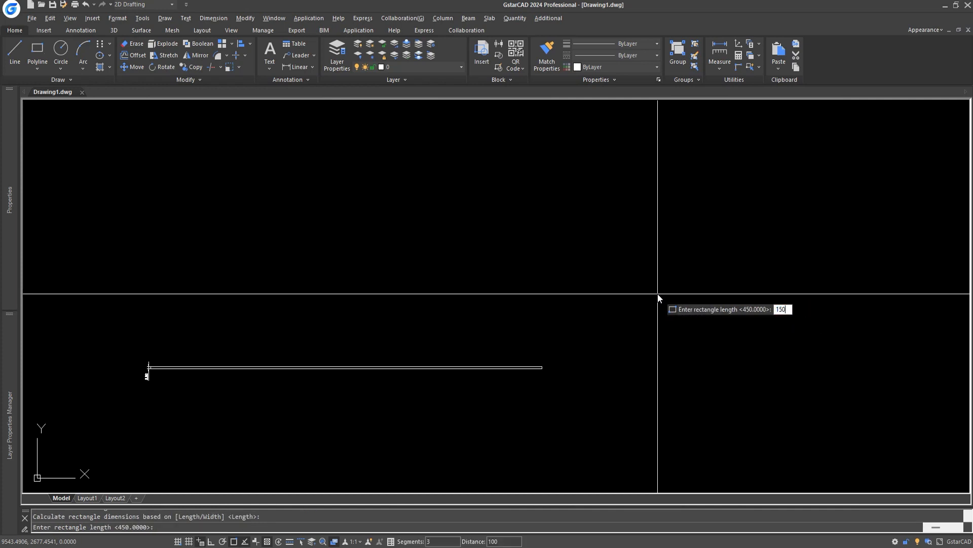
key("Return")
Add linear dimensions to the bottom edge and the short left side of the new rectangle.
scroll(604, 269, "up", 4)
type("dli")
key("Return")
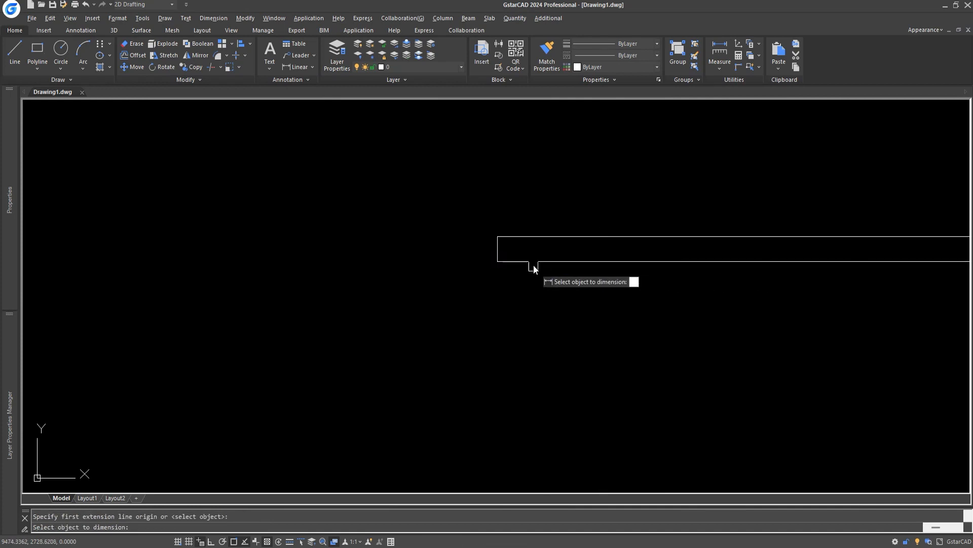
key("Return")
left_click(543, 263)
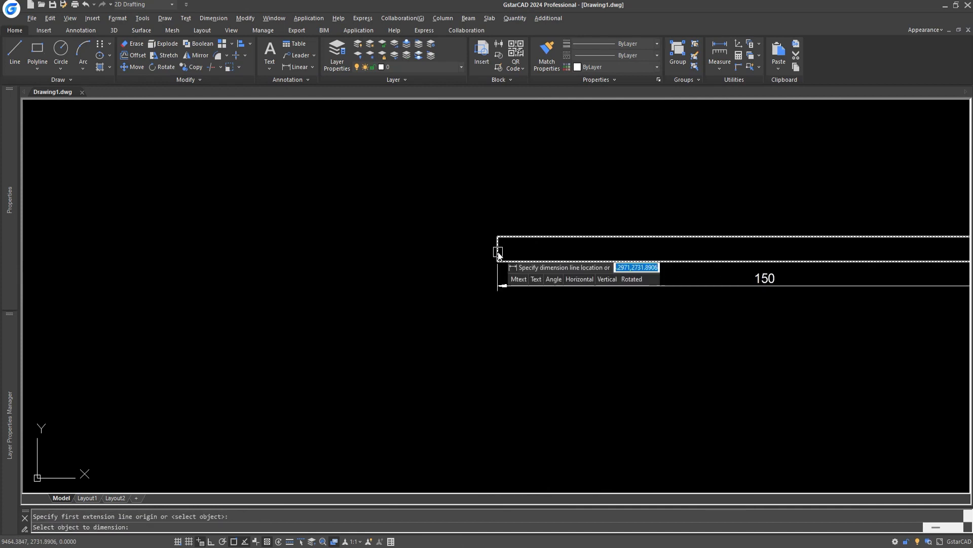
left_click(489, 263)
key("Return")
key("Return")
left_click(497, 248)
left_click(463, 261)
middle_click_drag(578, 291, 473, 373)
scroll(473, 372, "down", 2)
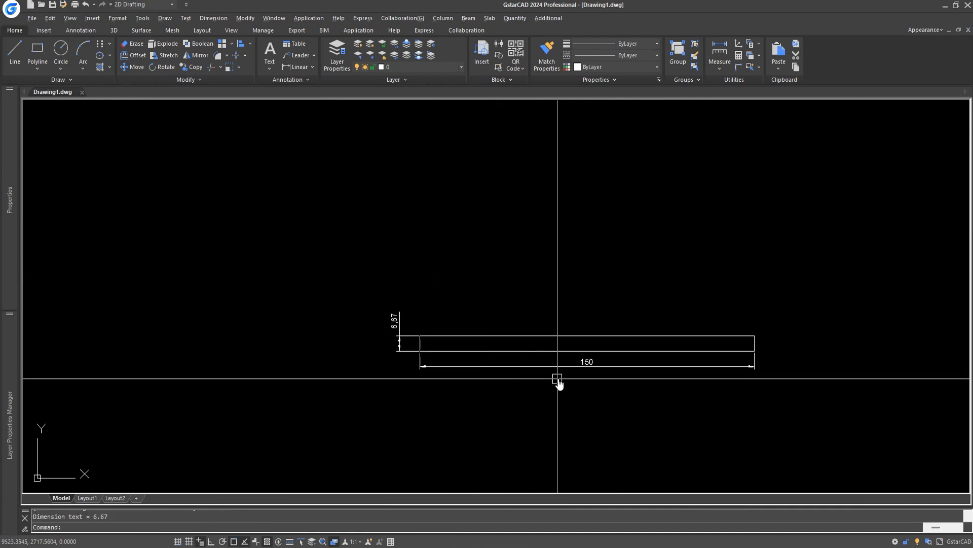
Check the area of the newly dimensioned rectangle in its properties and deselect it.
left_click(547, 350)
left_click(10, 201)
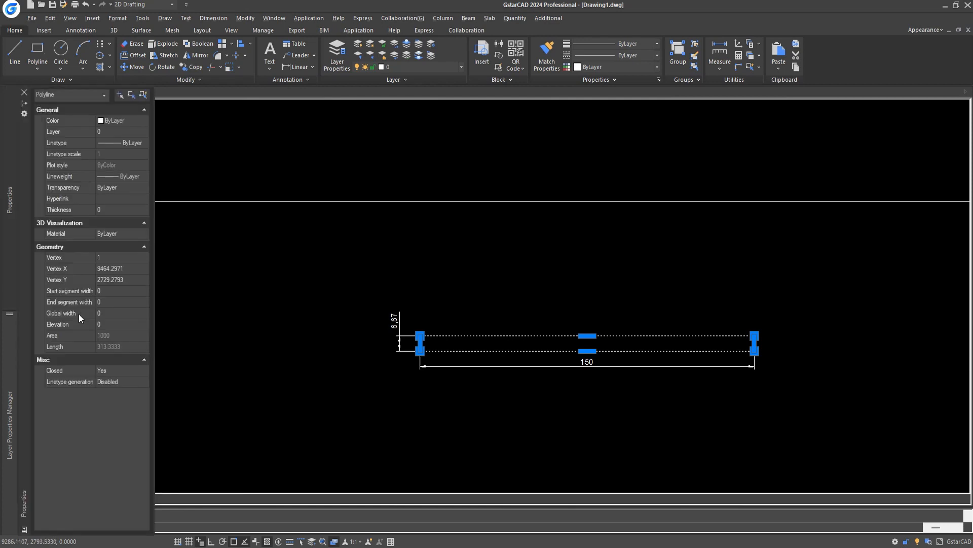
key("Escape")
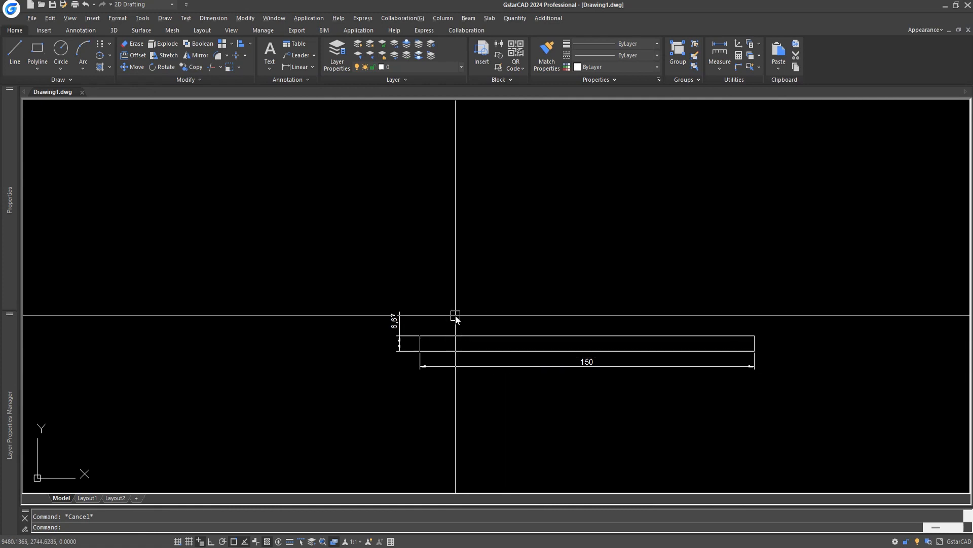
Draw a rectangle up and to the right of the existing ones using the Dimensions option with length 250 and width 300.
scroll(457, 322, "down", 6)
middle_click_drag(520, 323, 497, 335)
type("rec")
key("Return")
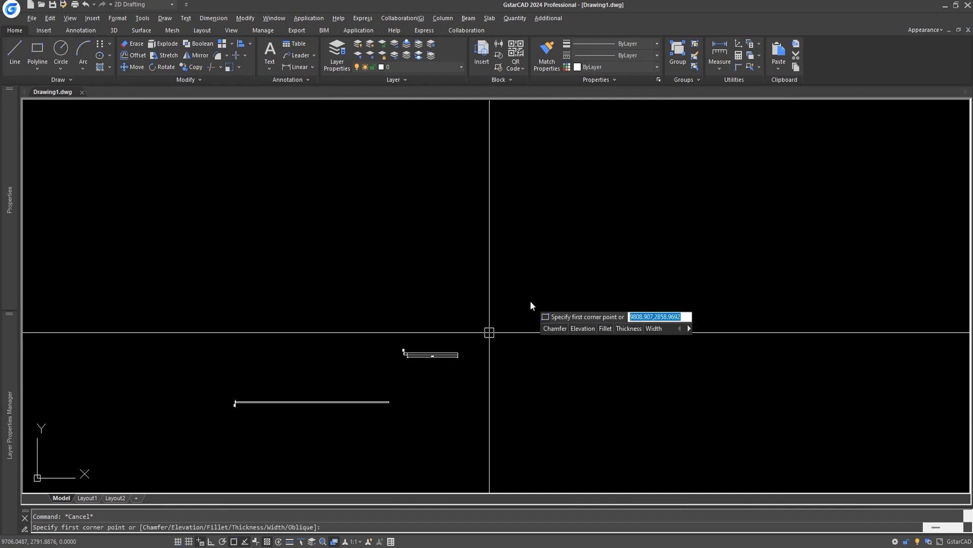
left_click(541, 278)
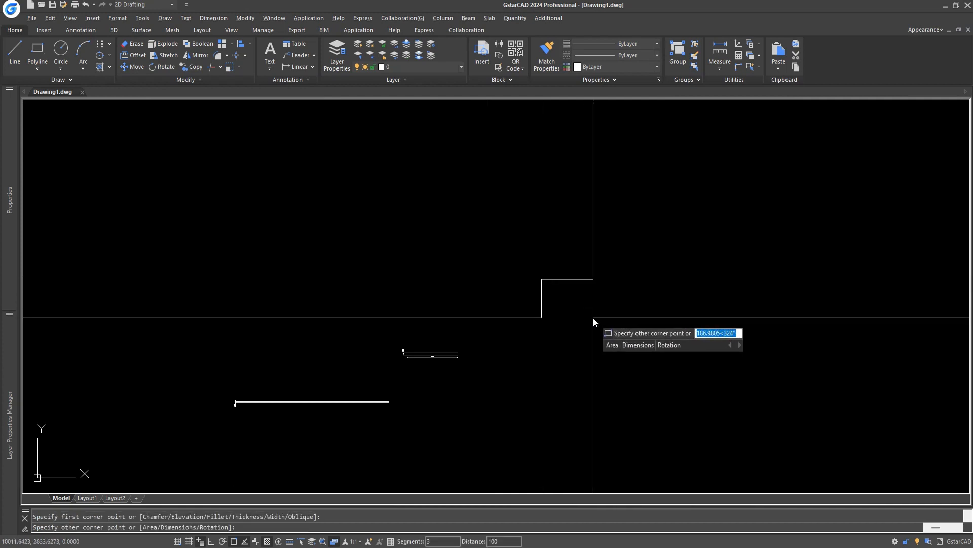
type("d")
key("Return")
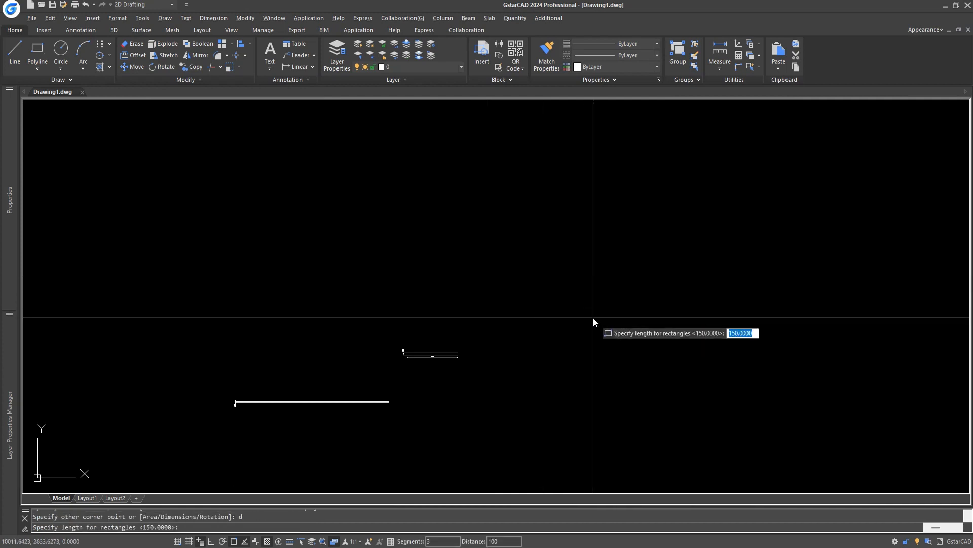
type("250")
key("Return")
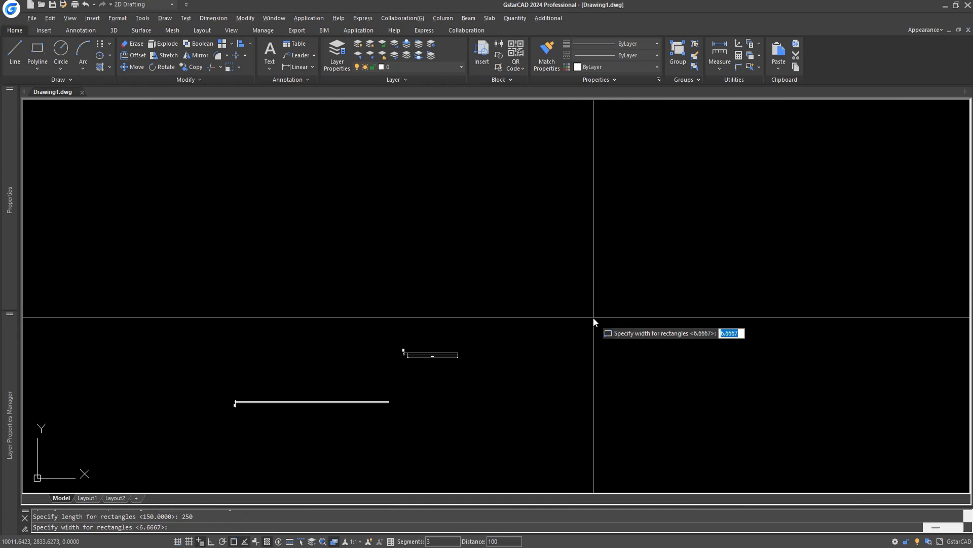
type("300")
key("Return")
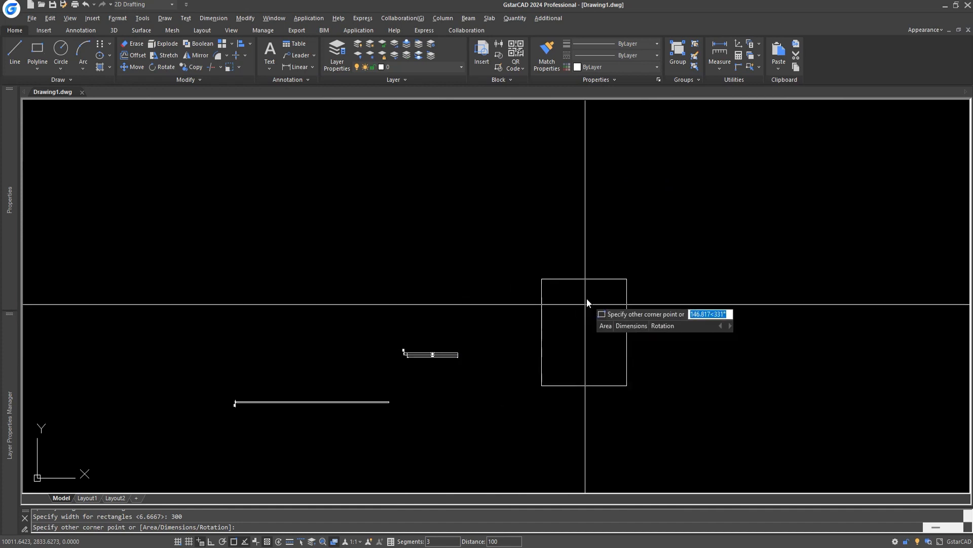
left_click(599, 247)
Add linear dimensions to the bottom edge and the right side of the 250 by 300 rectangle.
scroll(584, 277, "up", 2)
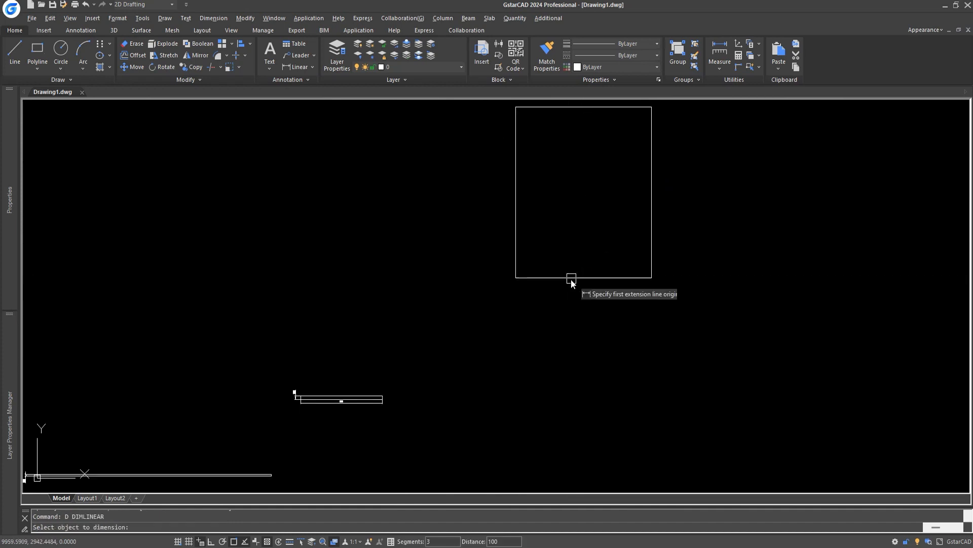
scroll(598, 297, "up", 3)
scroll(597, 303, "down", 4)
key("space")
key("space")
scroll(630, 256, "up", 2)
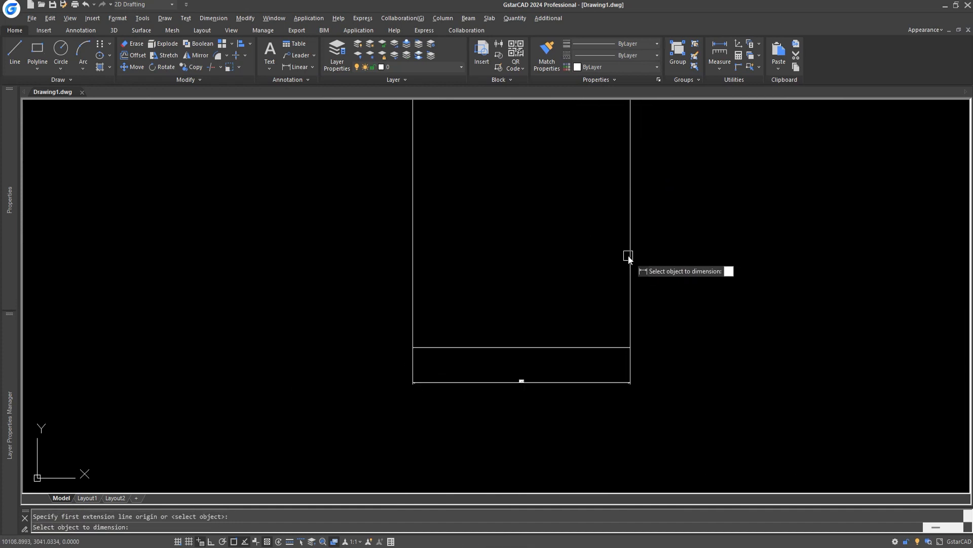
left_click(629, 258)
left_click(651, 265)
scroll(637, 211, "up", 2)
scroll(626, 297, "down", 5)
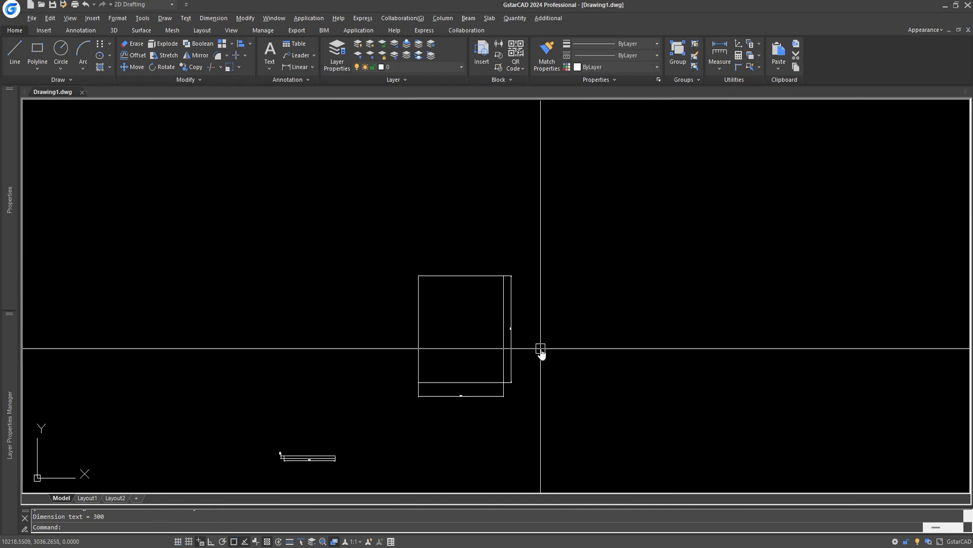
Draw a rectangle rotated by -45 degrees beside the dimensioned one, placing its opposite corner at the polar distance 250<90.
type("rec")
key("Return")
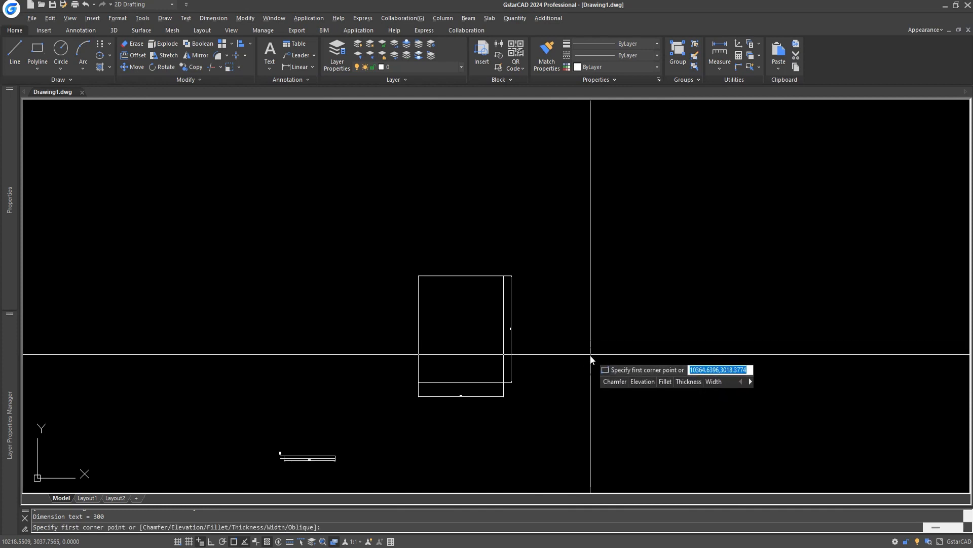
left_click(590, 365)
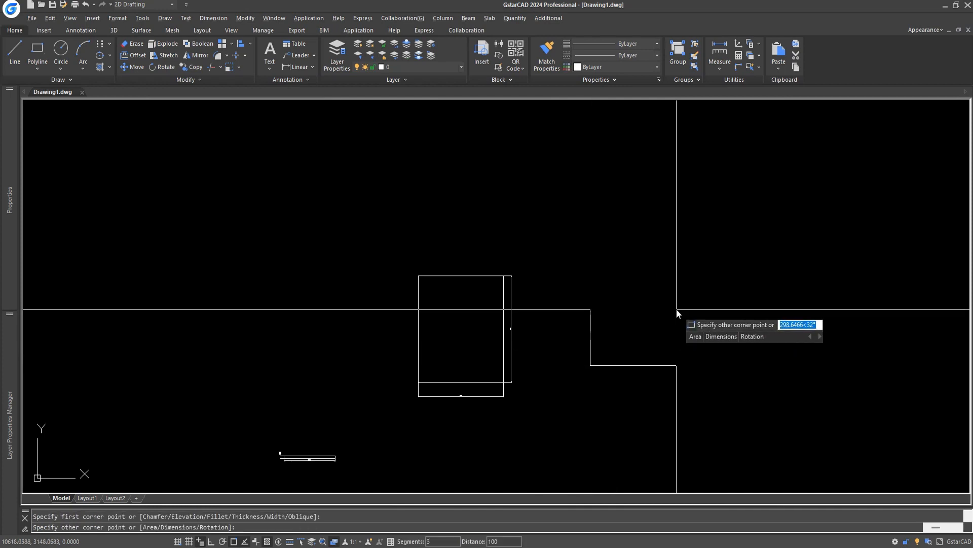
type("r")
key("Return")
type("-45")
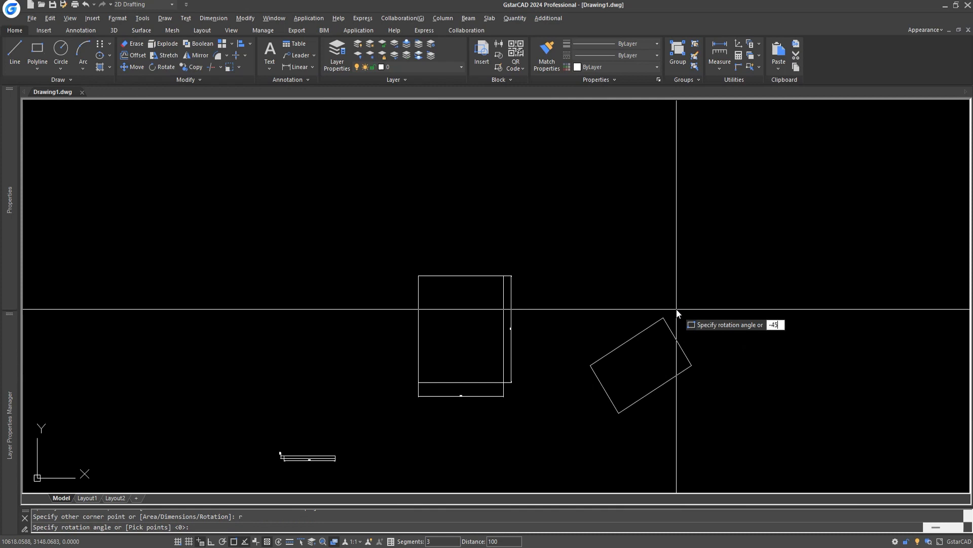
key("Return")
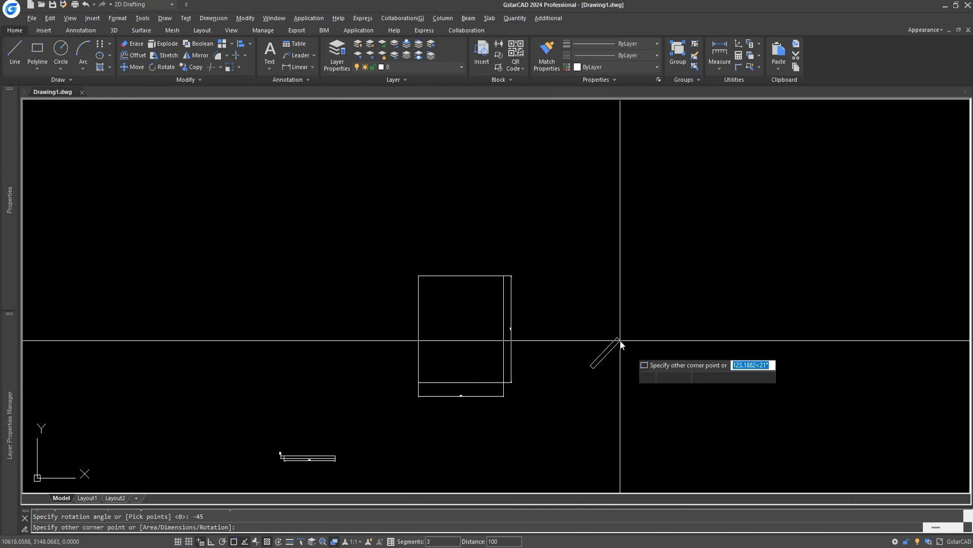
middle_click_drag(775, 369, 710, 297)
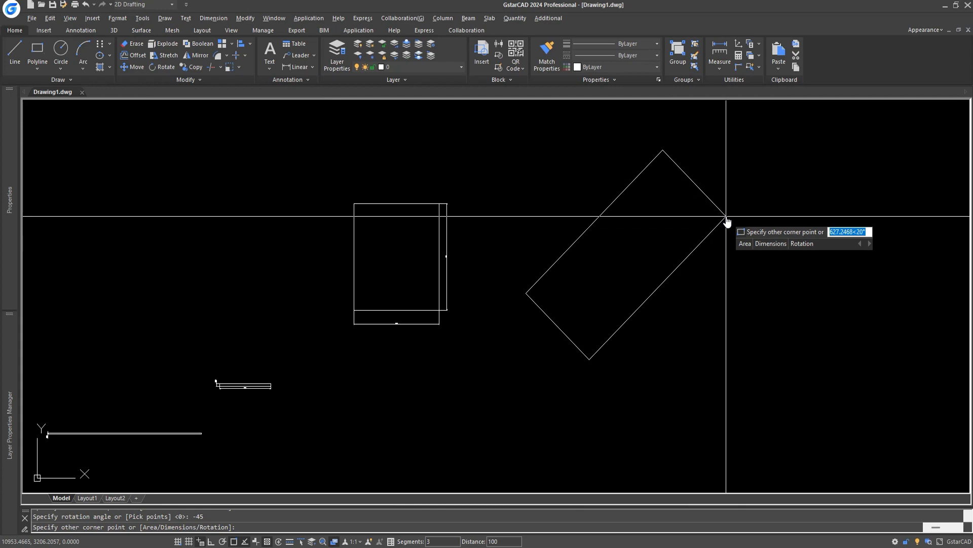
type("250<")
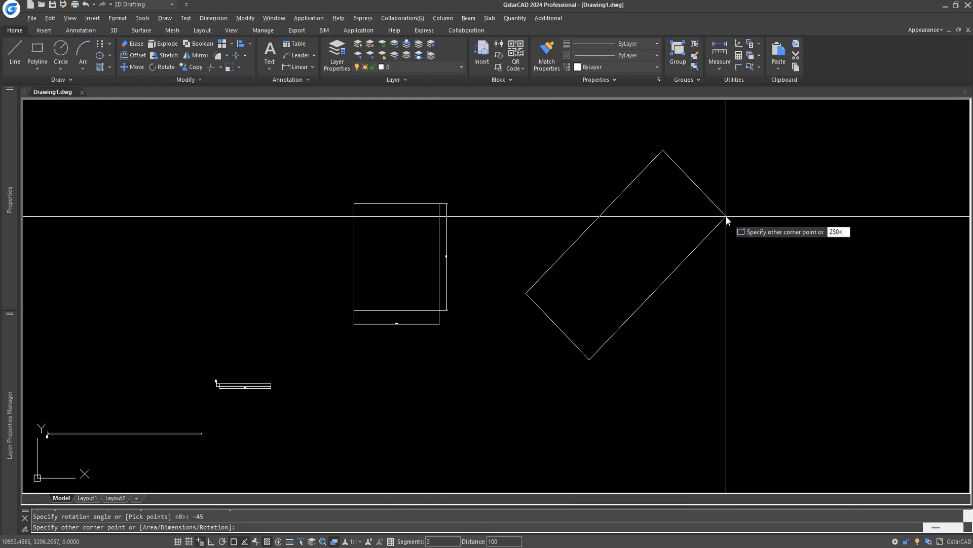
type("90")
key("Return")
scroll(454, 216, "up", 3)
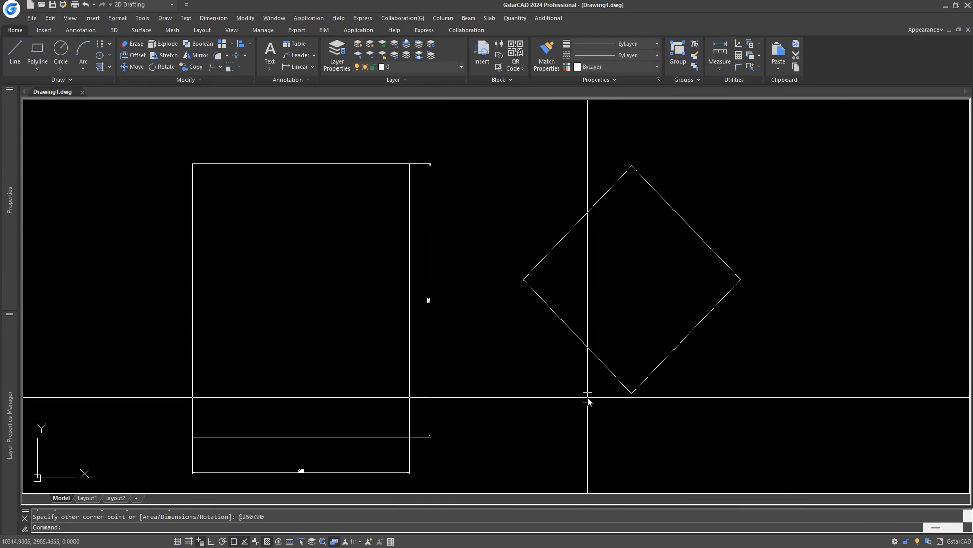
scroll(550, 399, "down", 5)
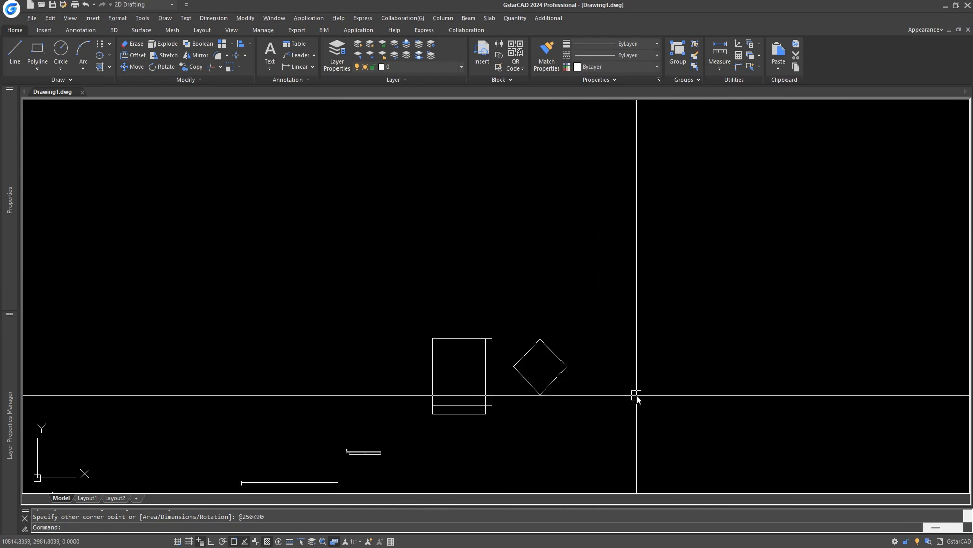
type("rec")
key("Return")
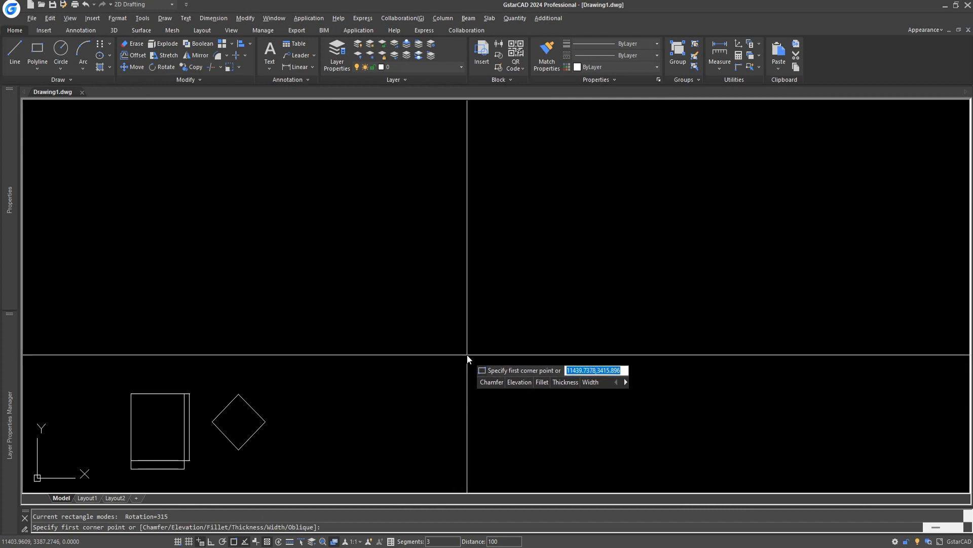
key("Escape")
type("rec")
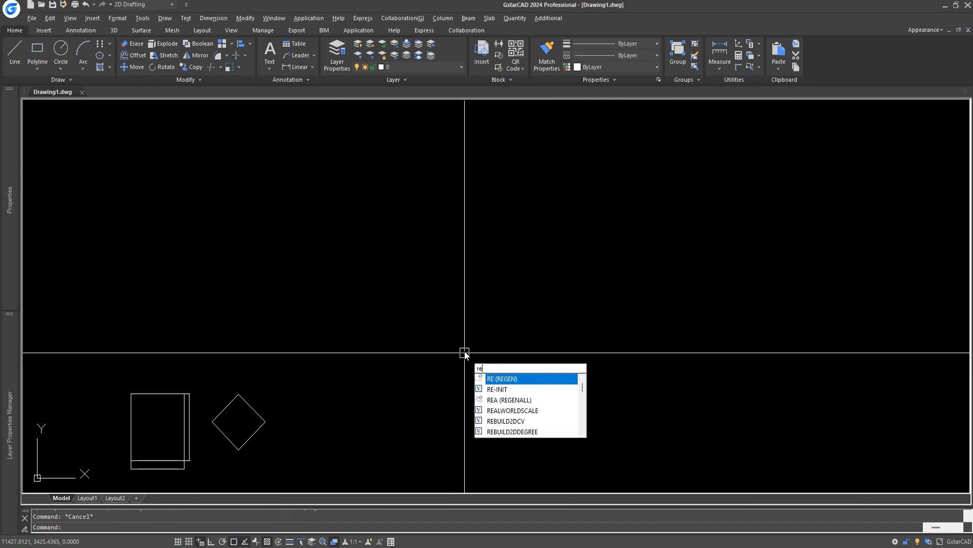
key("Return")
left_click(451, 308)
key("Escape")
type("re")
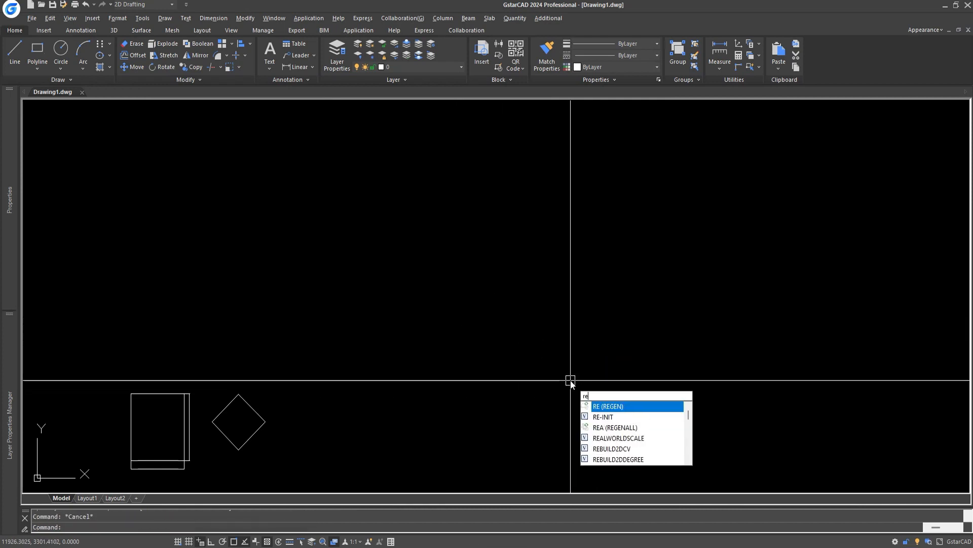
type("ct")
key("Return")
type("a")
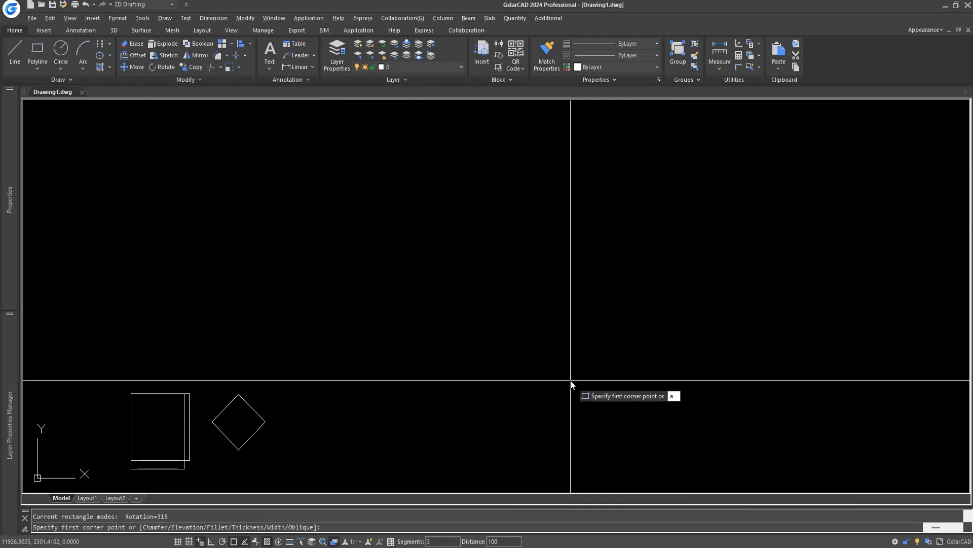
key("Return")
key("Escape")
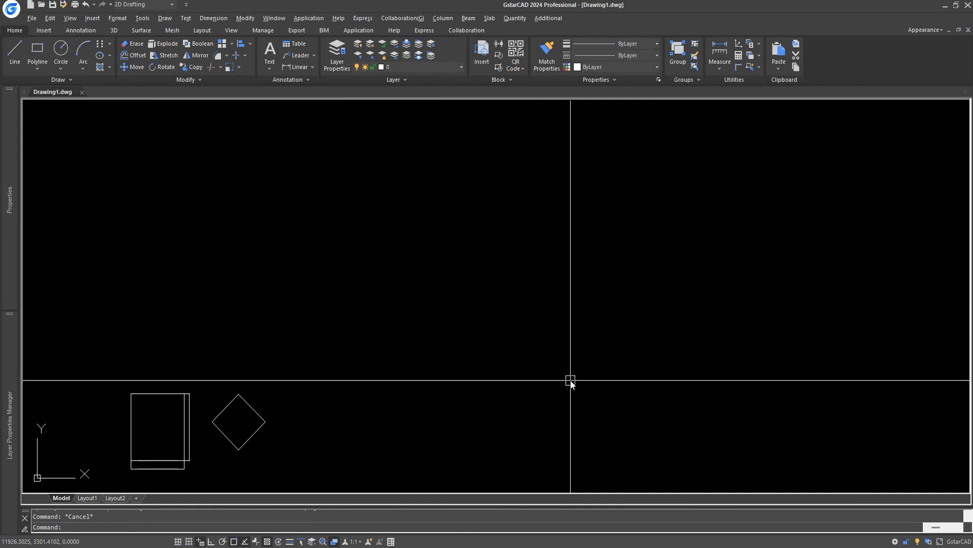
Draw an axis-aligned rectangle to the right of the diamond, resetting the tilted angle with the Rotation option.
type("rec")
key("Return")
left_click(547, 343)
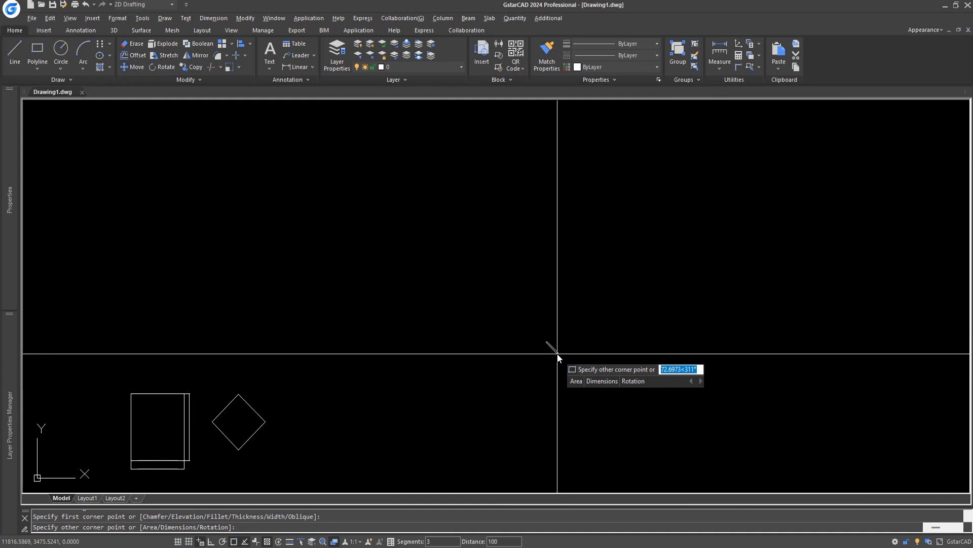
key("Return")
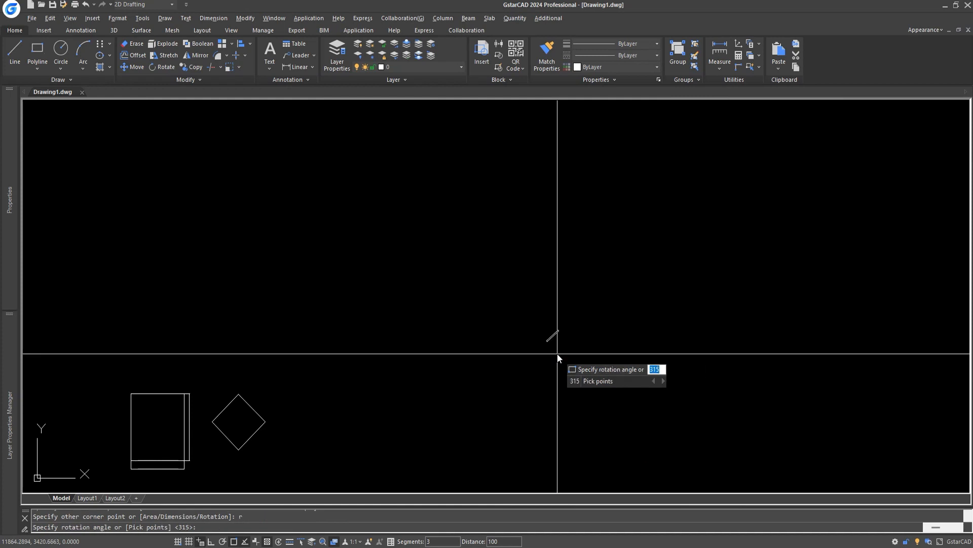
key("Return")
left_click(597, 390)
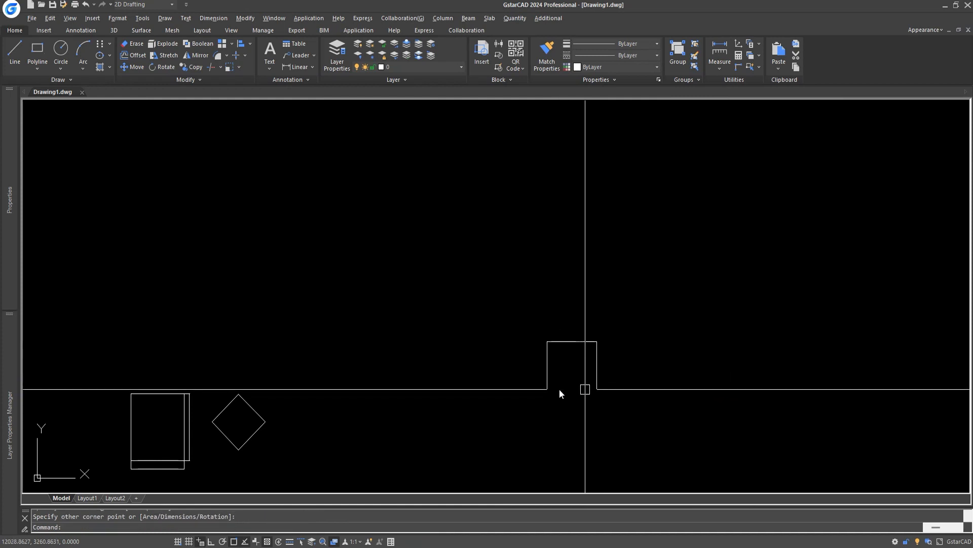
scroll(557, 390, "up", 4)
middle_click_drag(599, 364, 553, 424)
scroll(601, 358, "up", 5)
middle_click_drag(604, 356, 588, 415)
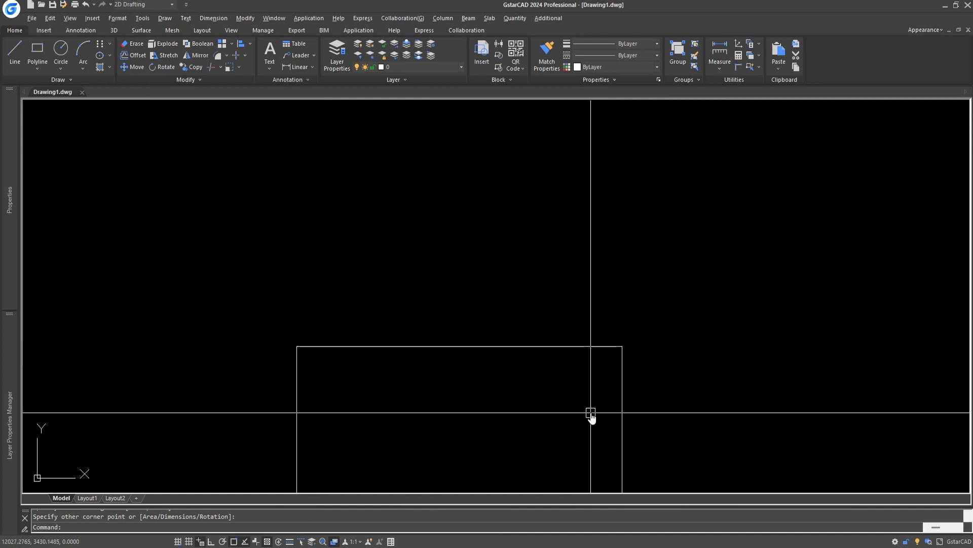
Draw a line from the rectangle's upper-right corner down its side and diagonally to the top edge, starting with the Nearest snap.
type("l")
key("Return")
right_click(594, 370, "shift")
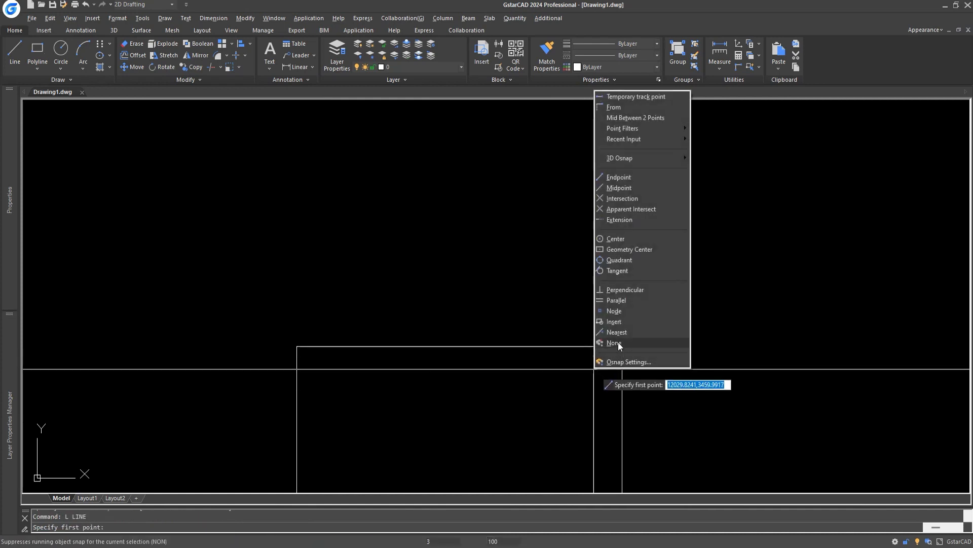
left_click(618, 332)
left_click(622, 346)
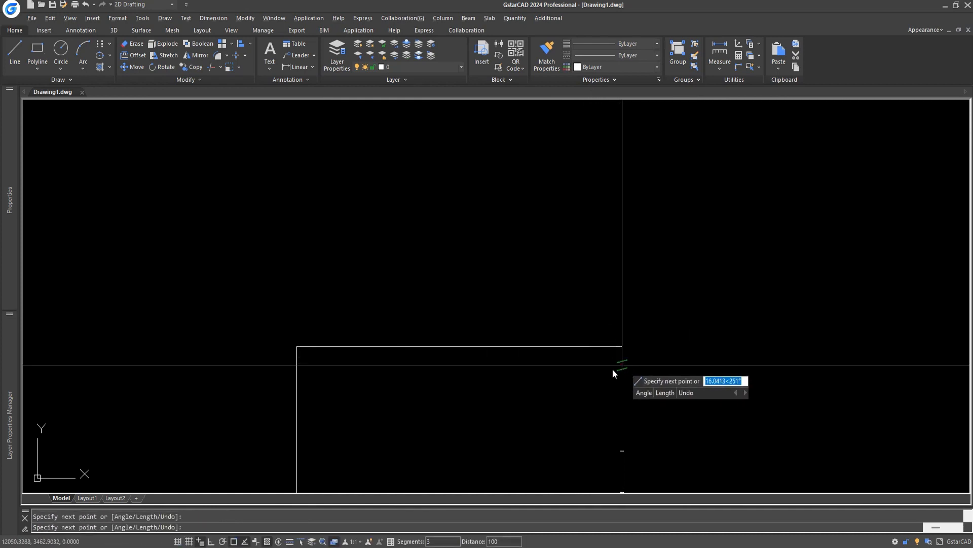
left_click(622, 364)
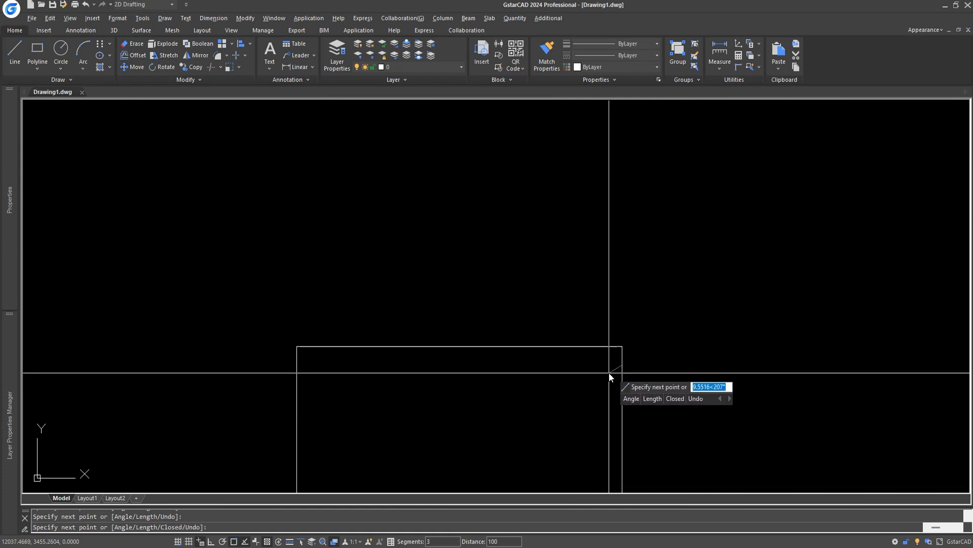
left_click(605, 347)
key("Escape")
scroll(616, 369, "up", 2)
middle_click_drag(616, 368, 606, 394)
Trim the corner outside the diagonal line and delete the leftover segment to leave a cut corner.
type("tr")
left_click(632, 330)
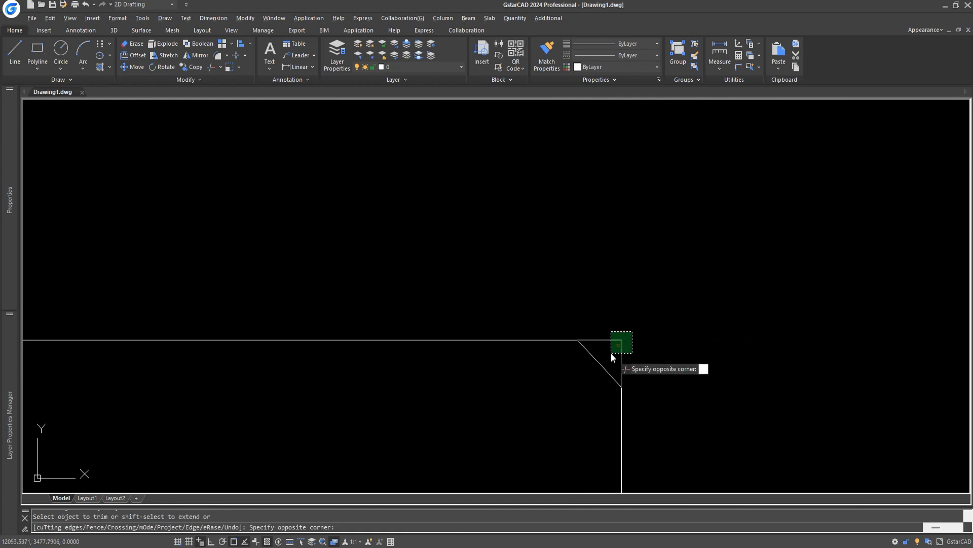
left_click(611, 353)
key("Return")
scroll(641, 364, "down", 2)
key("Escape")
scroll(638, 359, "up", 2)
left_click(629, 358)
key("Delete")
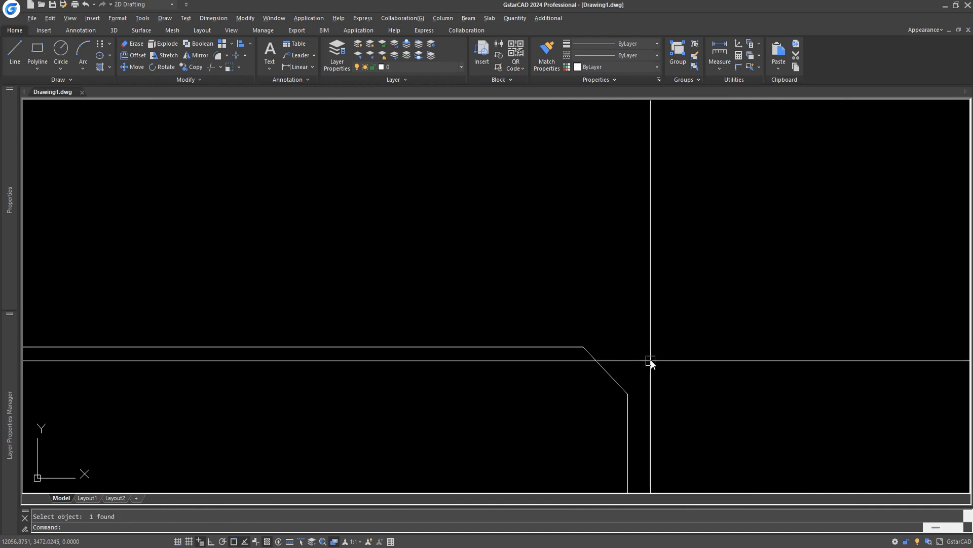
scroll(629, 376, "down", 3)
scroll(638, 391, "up", 2)
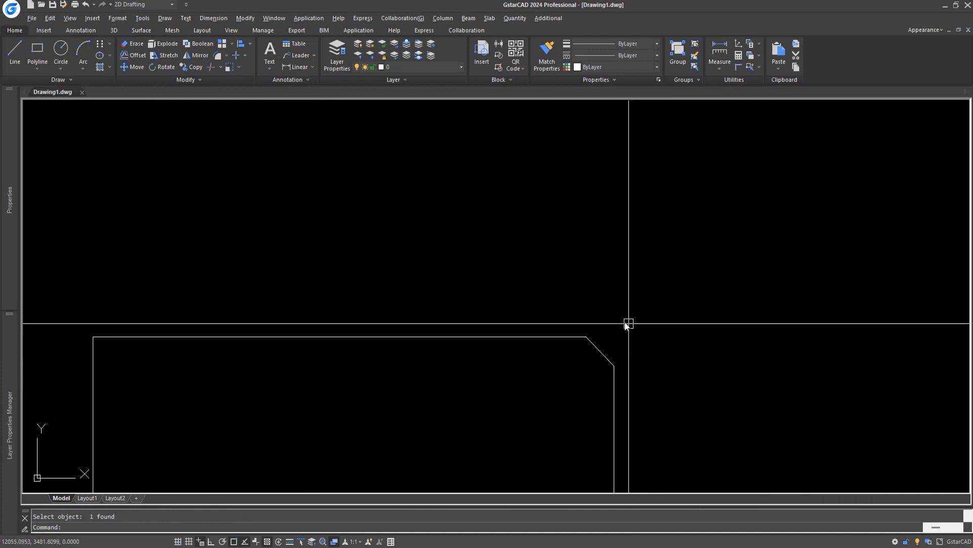
Add vertical and horizontal linear dimensions to the cut upper-right corner of the rectangle.
mouse_move(576, 384)
middle_mouse_down()
mouse_move(557, 380)
mouse_move(620, 377)
middle_mouse_up()
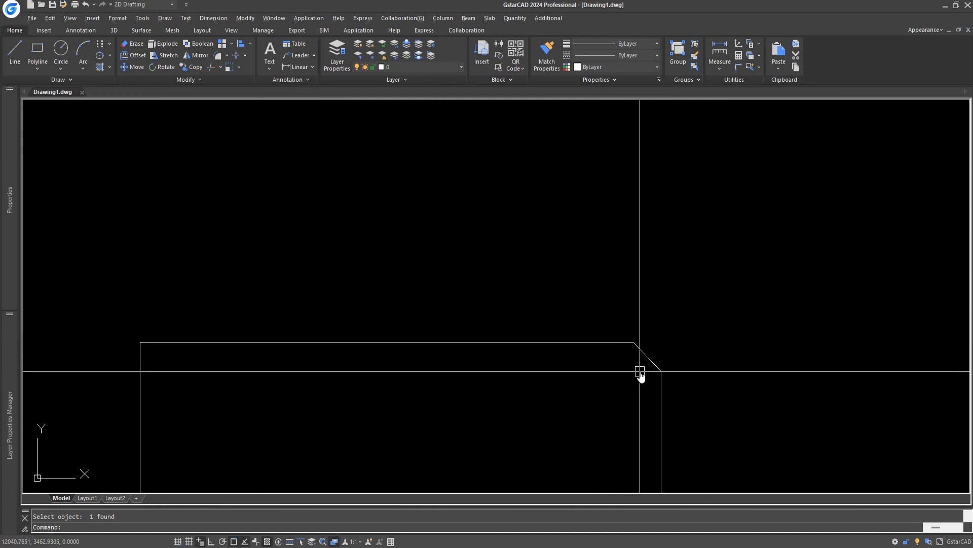
scroll(643, 369, "up", 2)
key("space")
key("space")
left_click(648, 347)
left_click(606, 355)
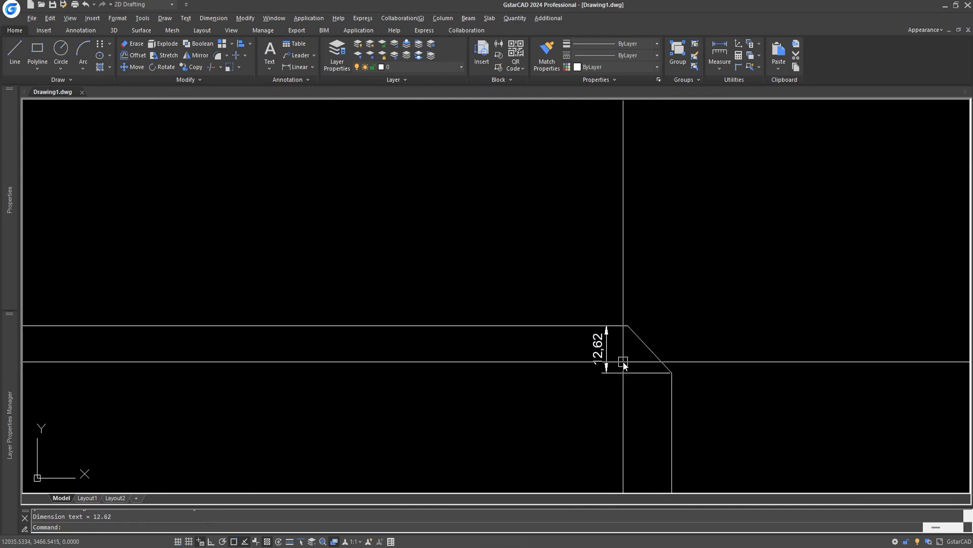
scroll(633, 367, "down", 2)
key("space")
key("space")
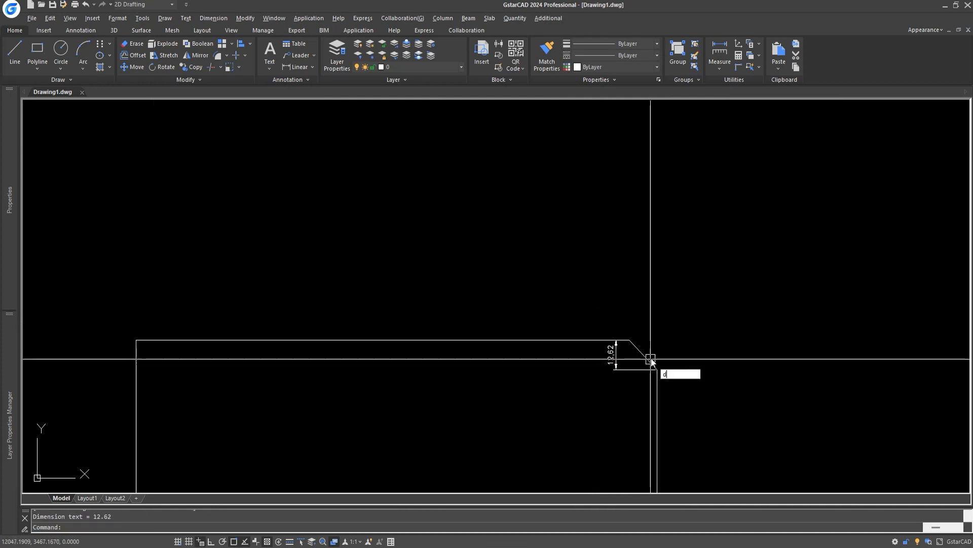
left_click(649, 355)
left_click(652, 328)
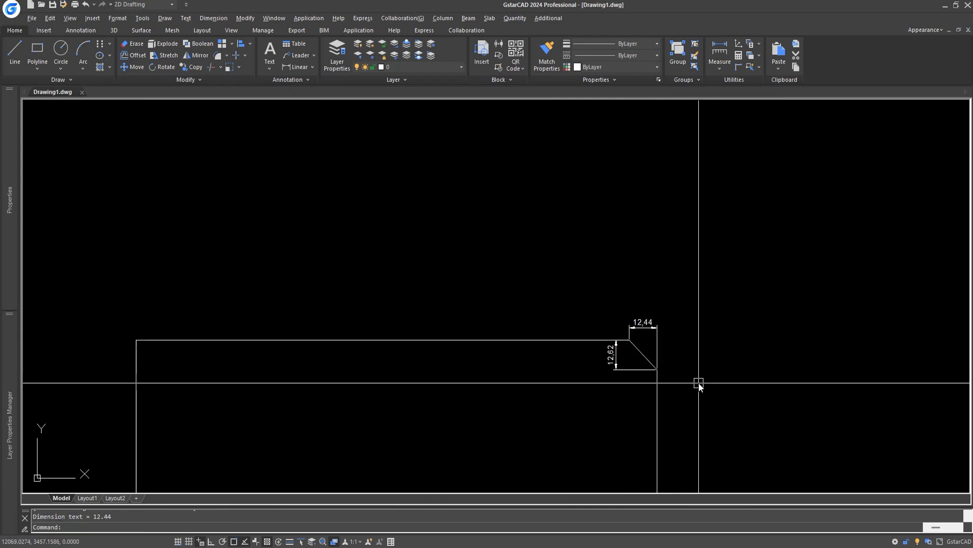
Draw a rectangle to the right of the cut-corner one, using the Chamfer option with both distances set to 15.
middle_click_drag(698, 383, 545, 391)
scroll(560, 363, "down", 3)
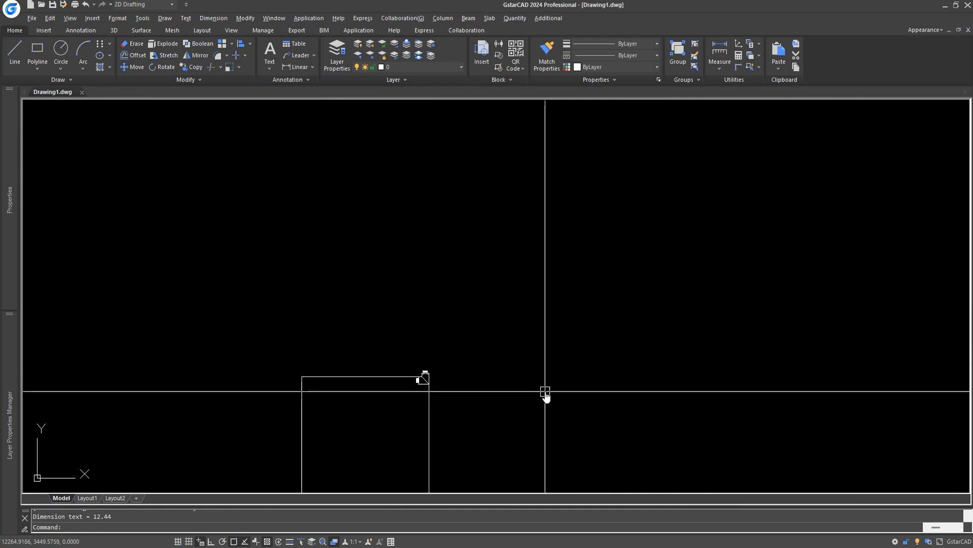
type("rect")
key("Return")
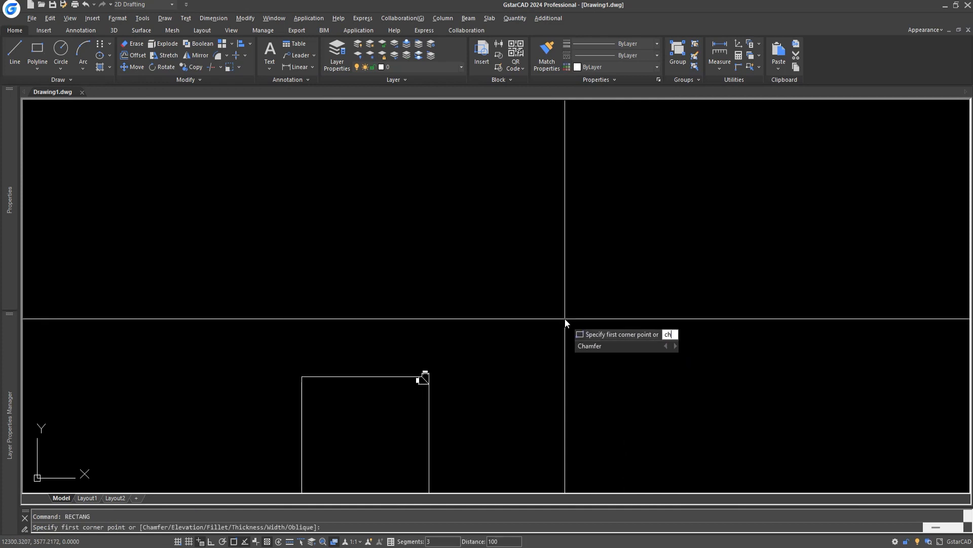
key("Return")
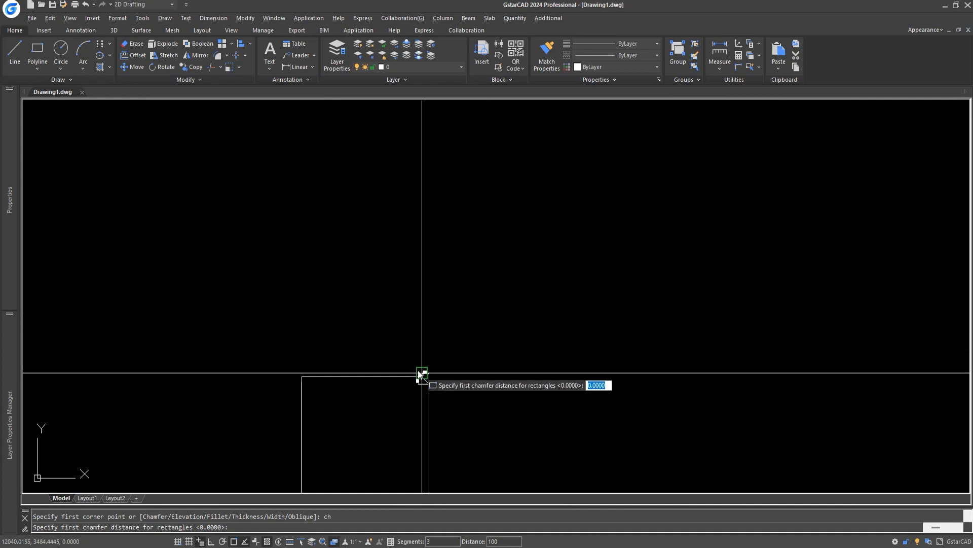
scroll(424, 375, "up", 5)
scroll(403, 383, "down", 4)
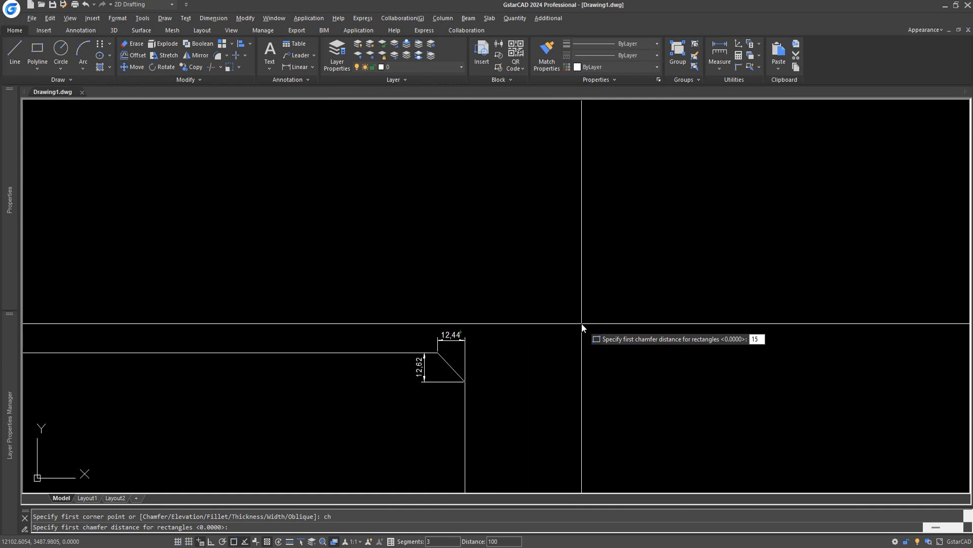
key("Return")
key("Return")
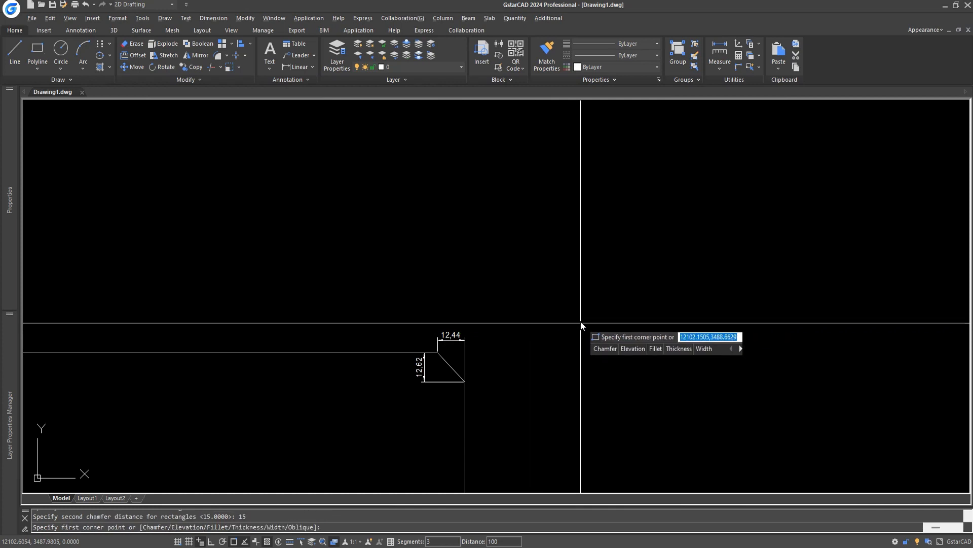
left_click(567, 305)
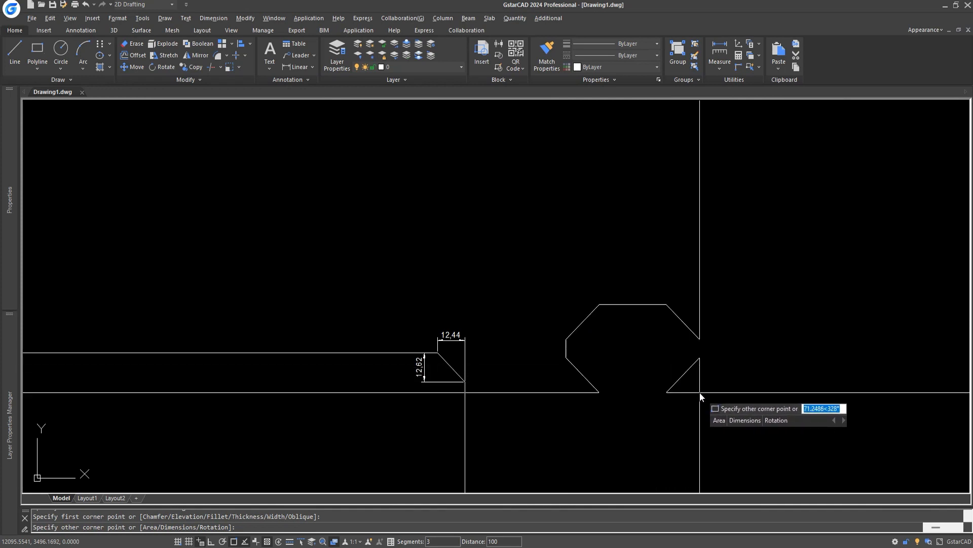
middle_click_drag(741, 432, 577, 305)
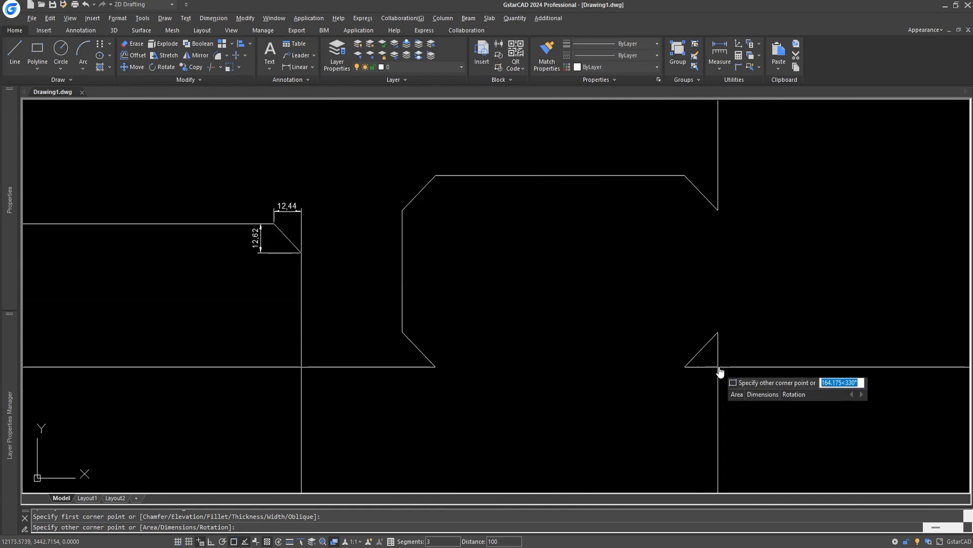
scroll(720, 364, "down", 2)
left_click(727, 368)
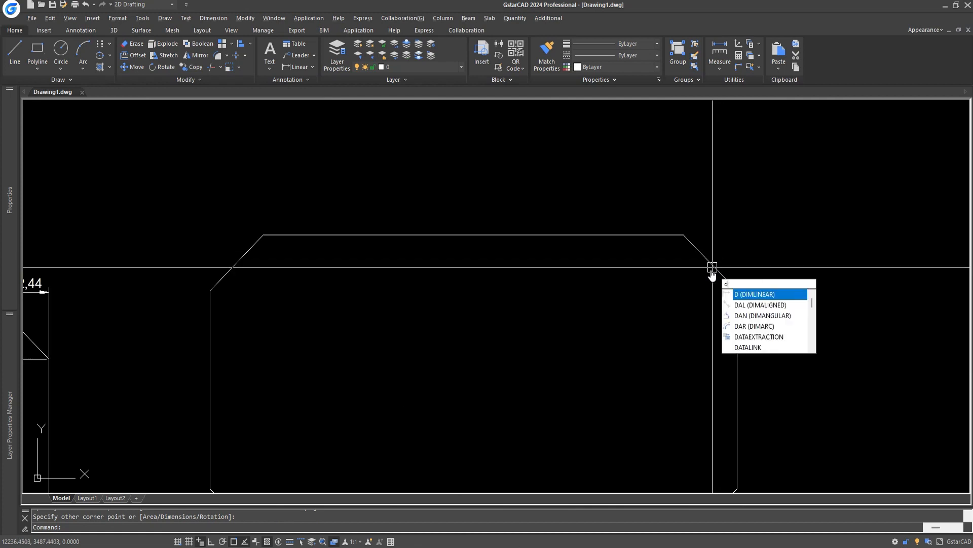
Add horizontal and vertical linear dimensions to the upper-right chamfer of the rectangle with equal chamfers.
left_click(762, 289)
left_click(738, 287)
left_click(704, 279)
key("space")
key("space")
left_click(710, 262)
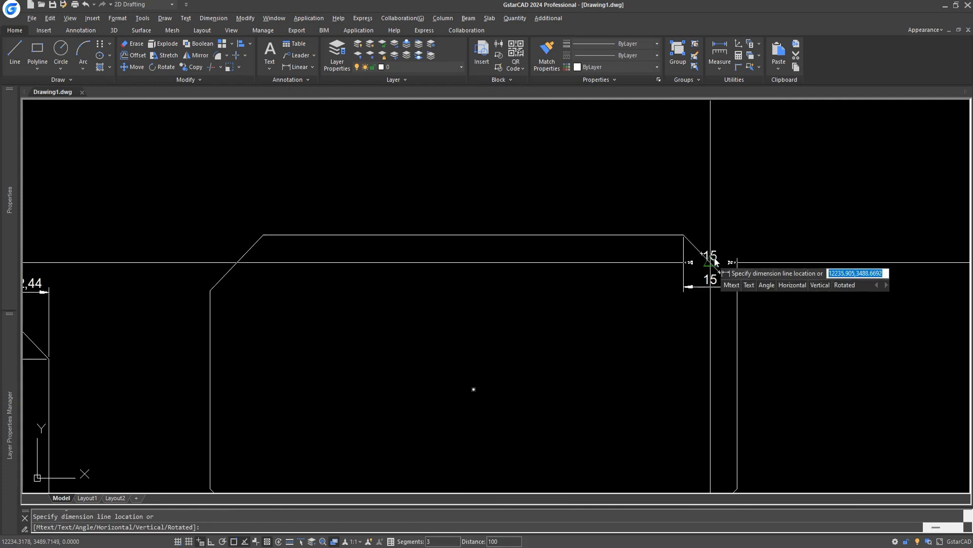
left_click(759, 257)
scroll(642, 346, "down", 3)
scroll(718, 357, "up", 3)
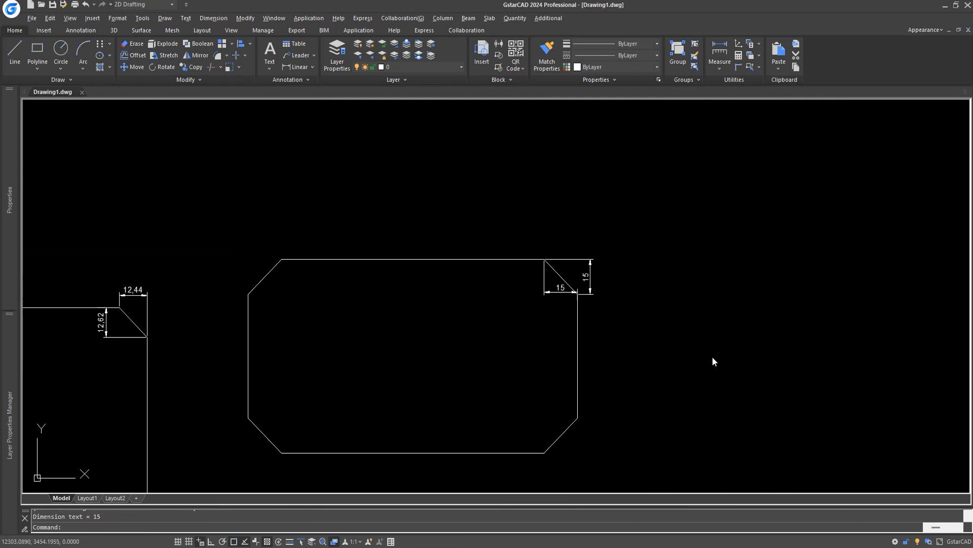
Draw a larger rectangle farther right with the first chamfer distance set to 30 and the second kept at 15.
middle_click_drag(713, 358, 599, 376)
right_click(599, 376)
key("Escape")
type("rec")
key("space")
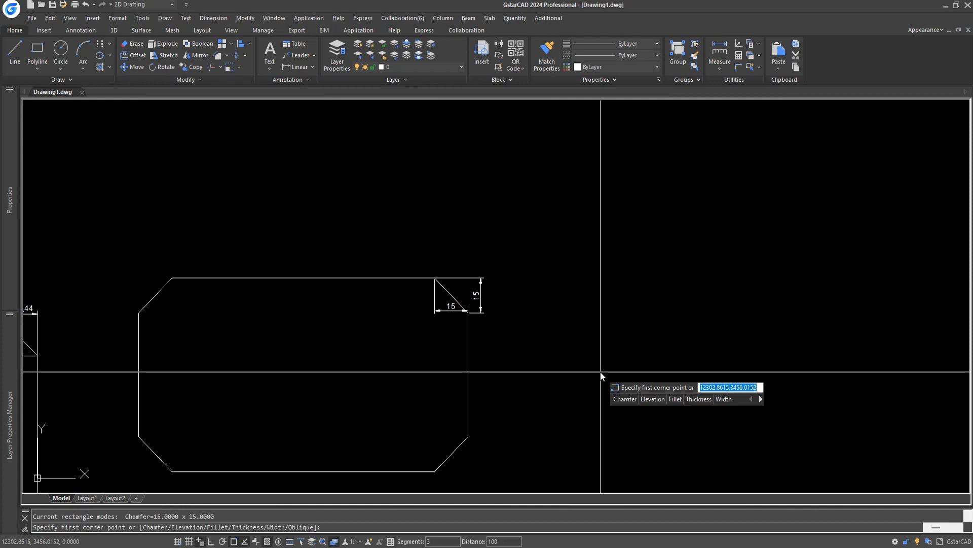
type("c")
key("space")
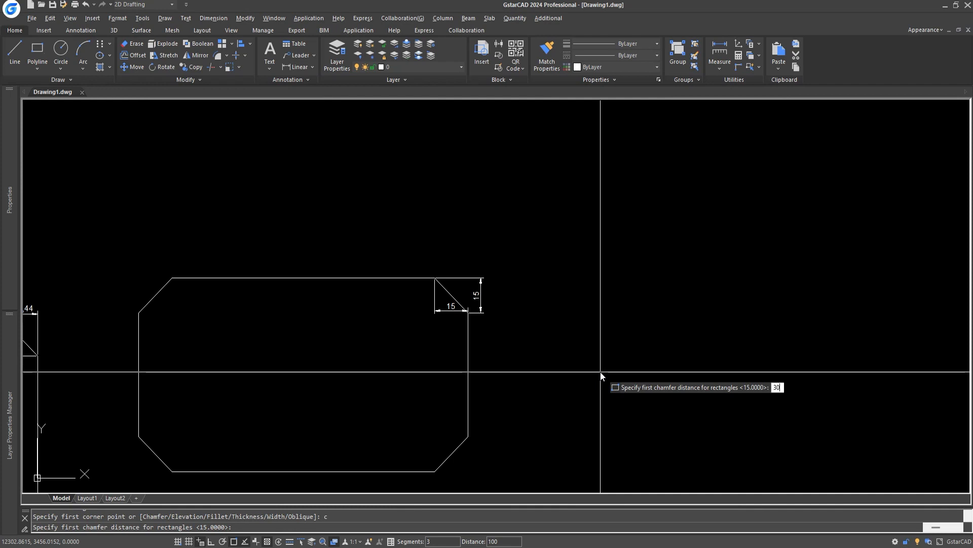
type("30")
key("space")
key("space")
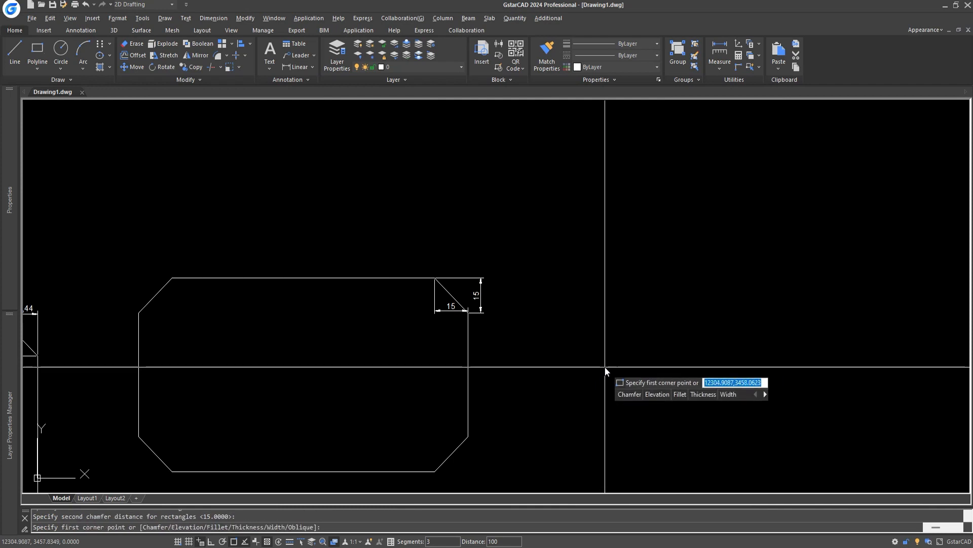
scroll(394, 343, "down", 4)
left_click(485, 300)
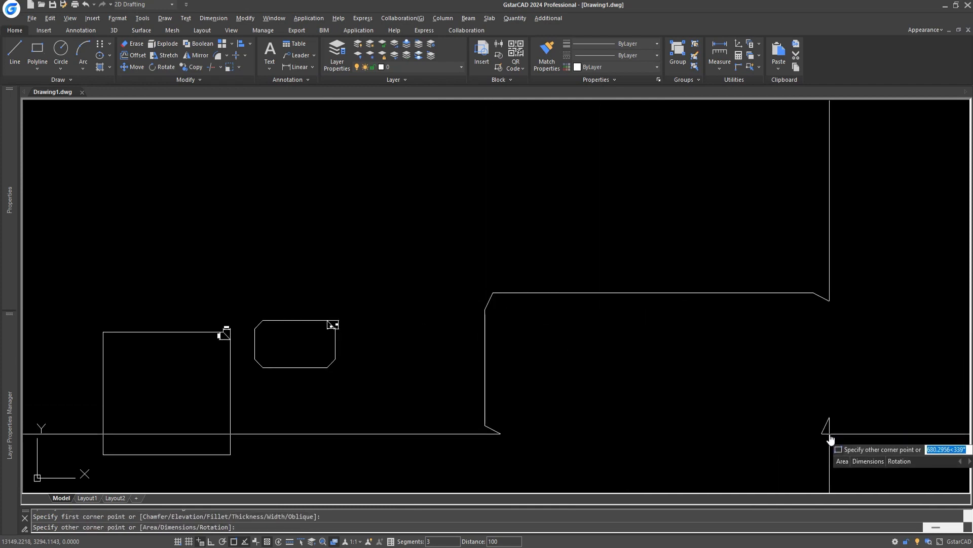
left_click(826, 428)
Add horizontal and vertical linear dimensions to the upper-right chamfer of the large rectangle.
scroll(808, 332, "up", 5)
type("dli")
key("space")
key("space")
left_click(802, 328)
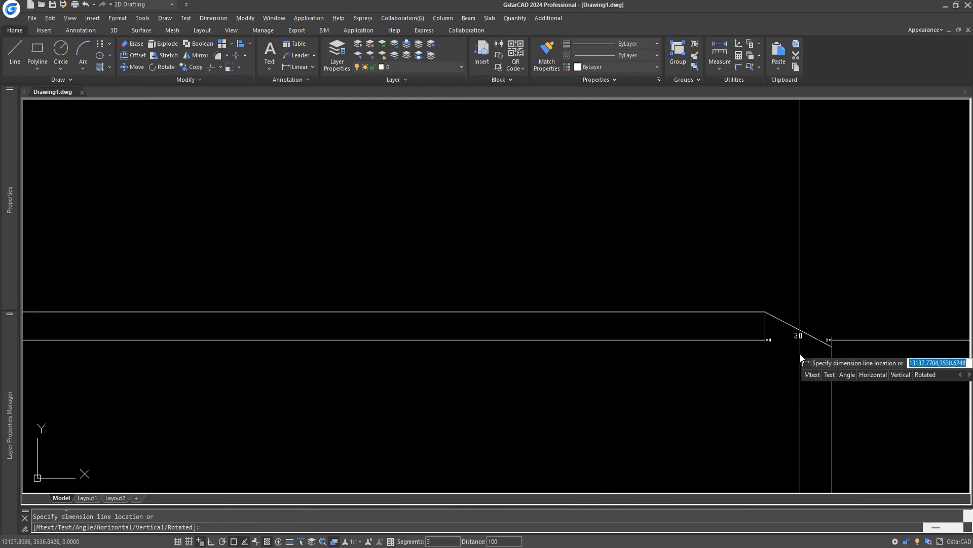
left_click(798, 376)
scroll(801, 337, "up", 2)
key("space")
key("space")
left_click(806, 330)
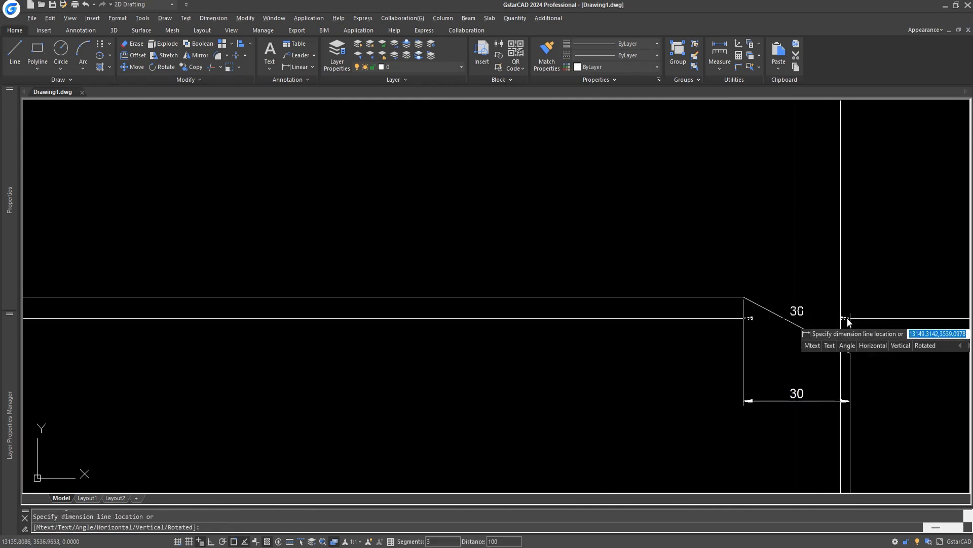
left_click(875, 324)
Add vertical and horizontal linear dimensions to the lower-right chamfer of the large rectangle.
middle_click_drag(803, 380, 675, 369)
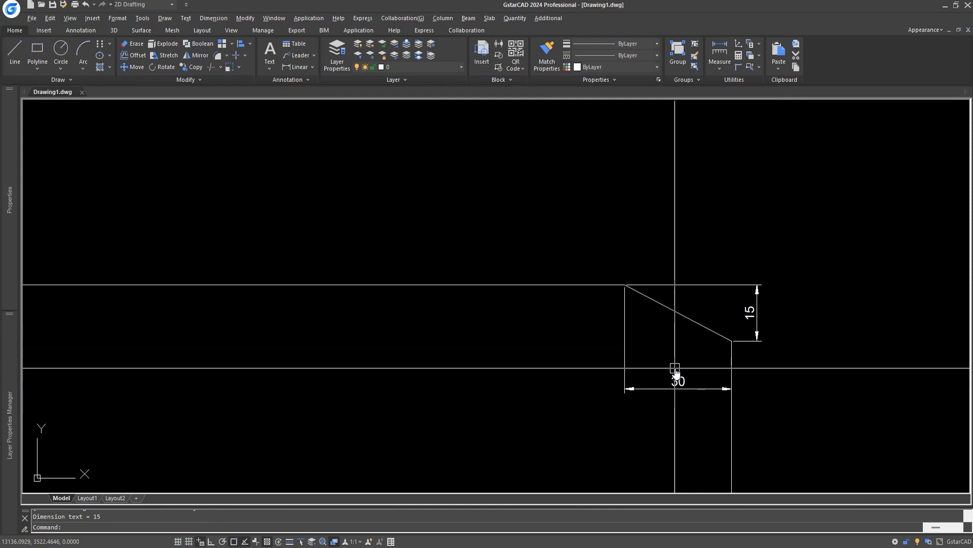
scroll(680, 339, "down", 2)
middle_click_drag(696, 414, 660, 175)
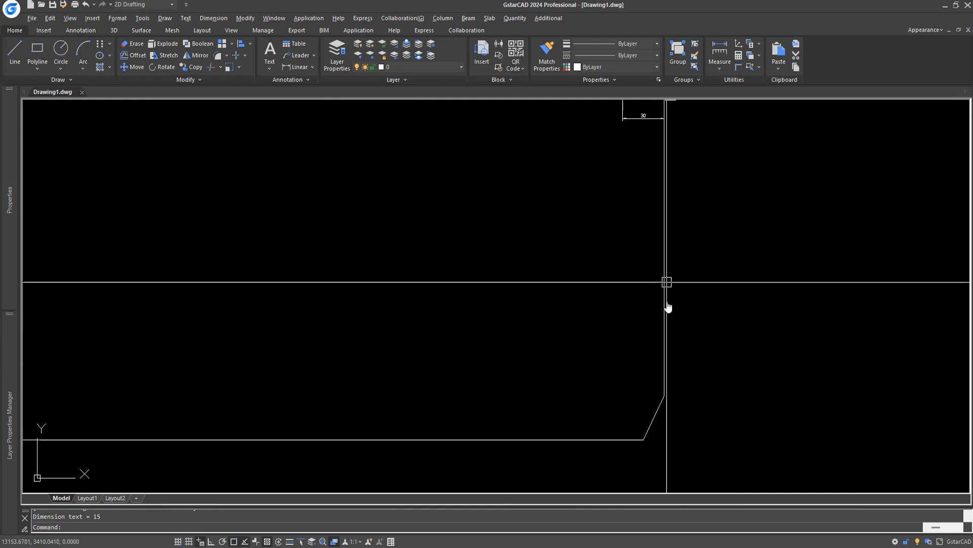
middle_click_drag(668, 307, 671, 299)
key("space")
key("space")
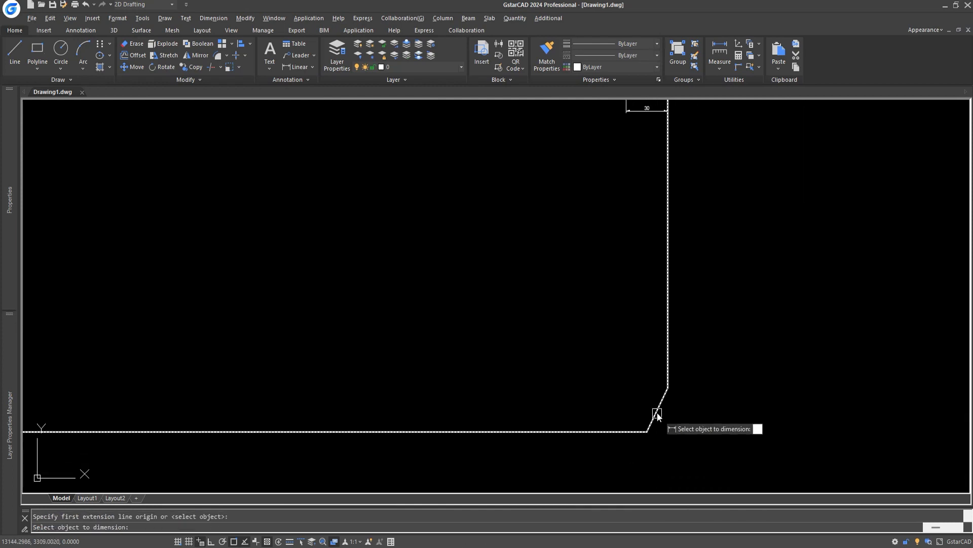
left_click(658, 414)
scroll(665, 419, "up", 5)
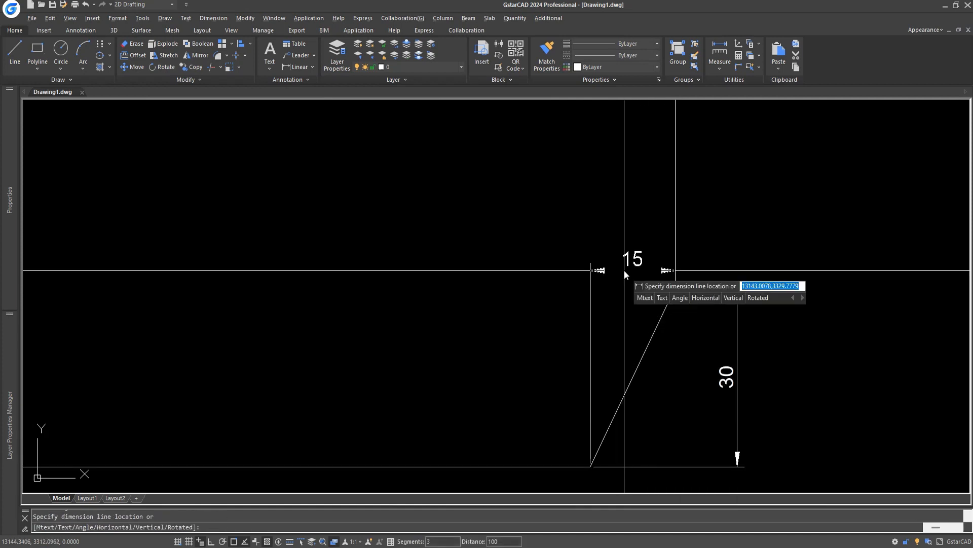
left_click(625, 275)
scroll(691, 352, "down", 5)
scroll(621, 329, "up", 2)
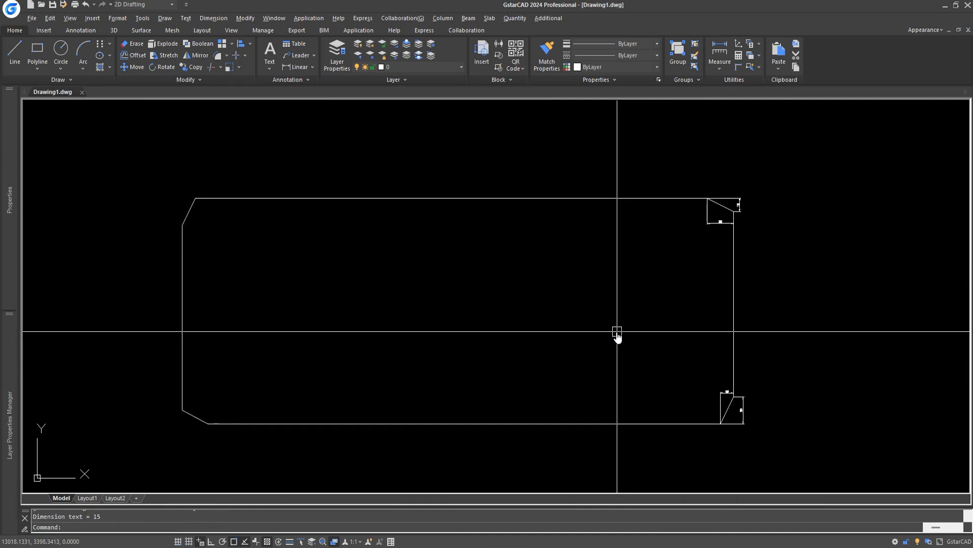
Start another rectangle and reset both of its chamfer distances to 0.
middle_click_drag(617, 332, 611, 365)
scroll(610, 367, "down", 6)
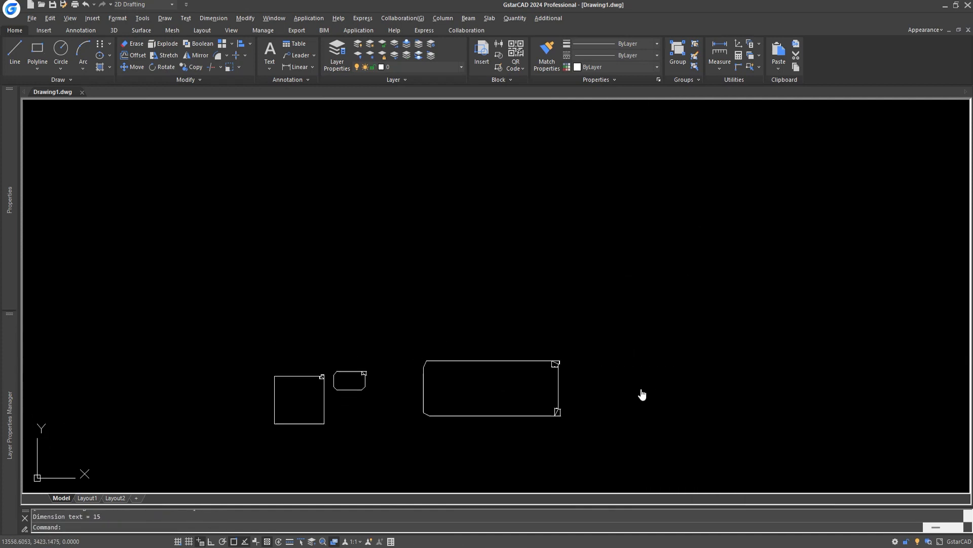
middle_click_drag(642, 394, 631, 397)
type("rect")
key("Return")
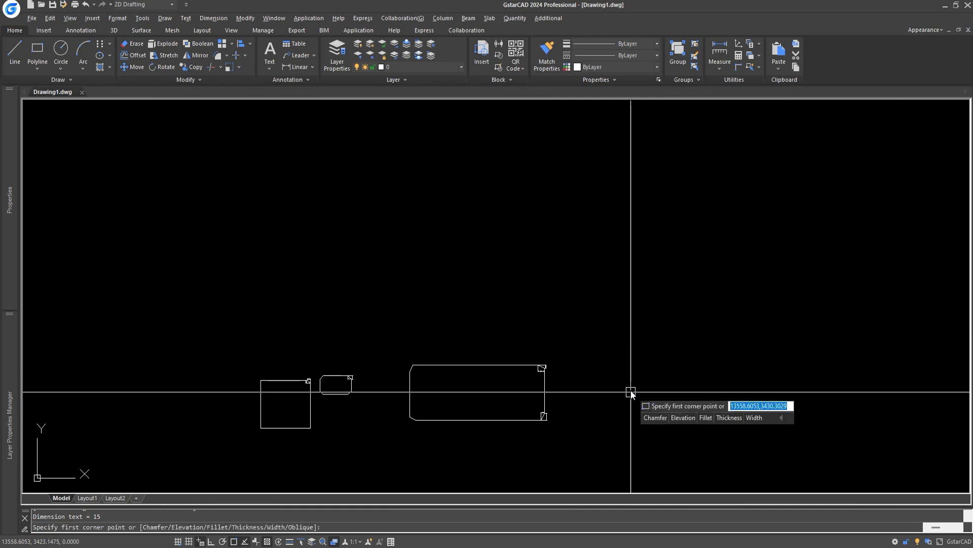
key("Return")
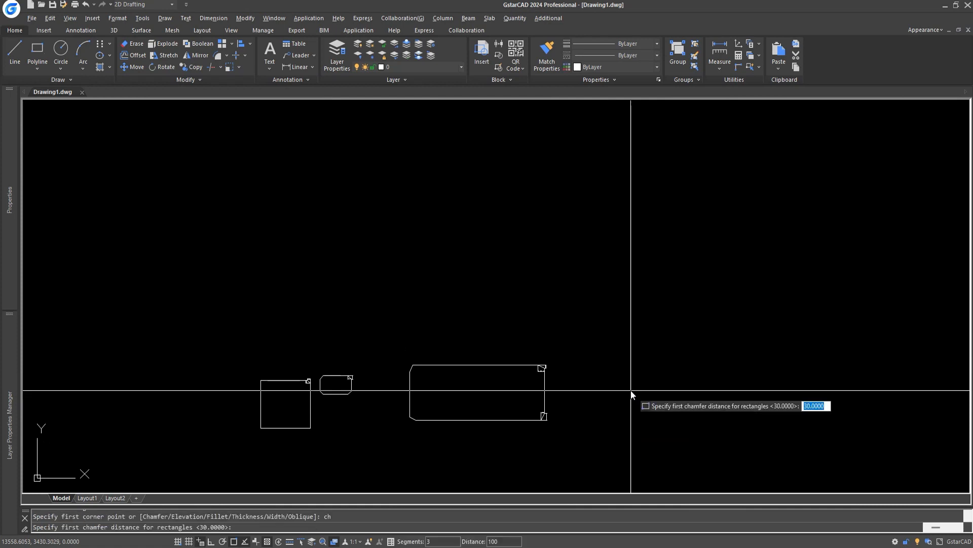
type("0")
key("Return")
type("0")
key("Return")
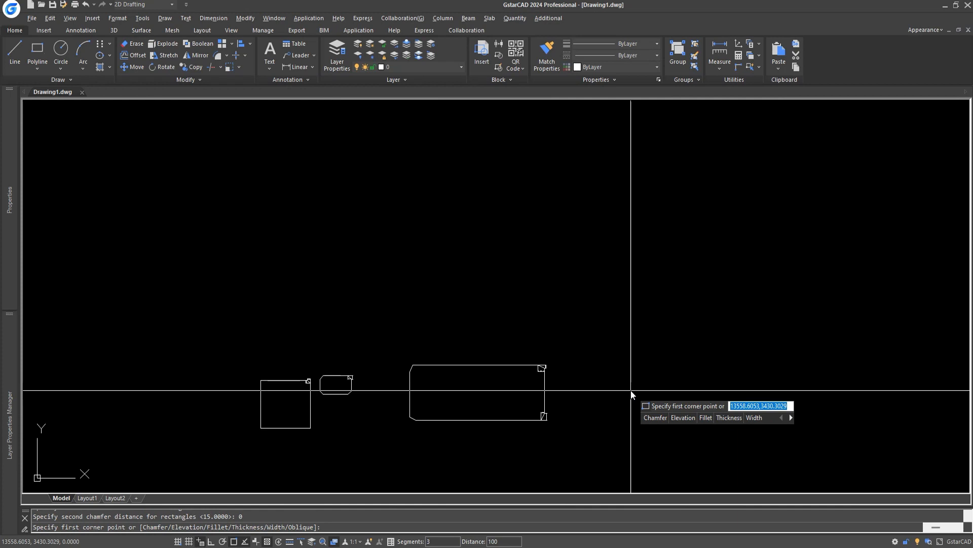
Draw a plain rectangle by two corners, above and to the right of the large chamfered rectangle.
left_click(586, 244)
left_click(688, 297)
scroll(686, 326, "up", 2)
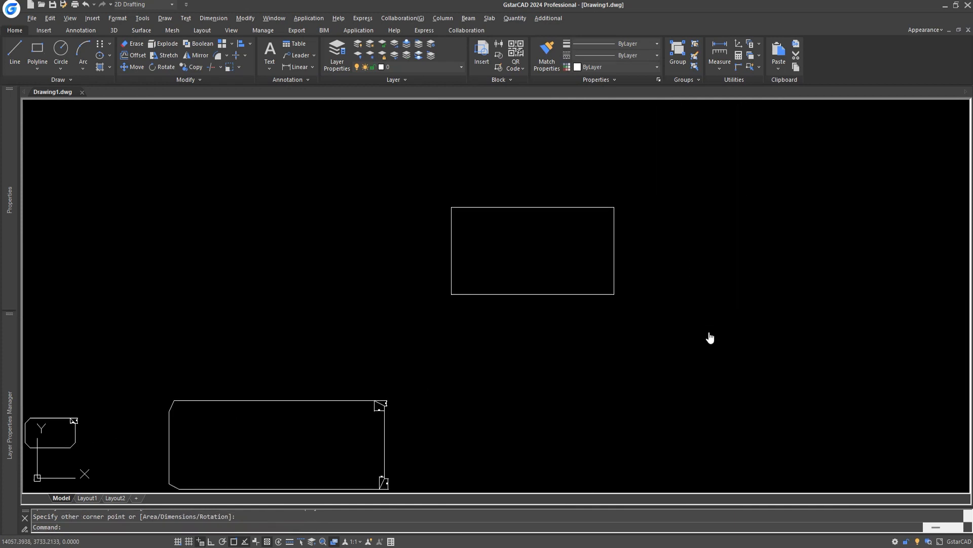
Draw a larger rectangle to the right of the plain one with its elevation set to 100.
middle_click_drag(710, 337, 541, 385)
scroll(578, 378, "down", 4)
type("re")
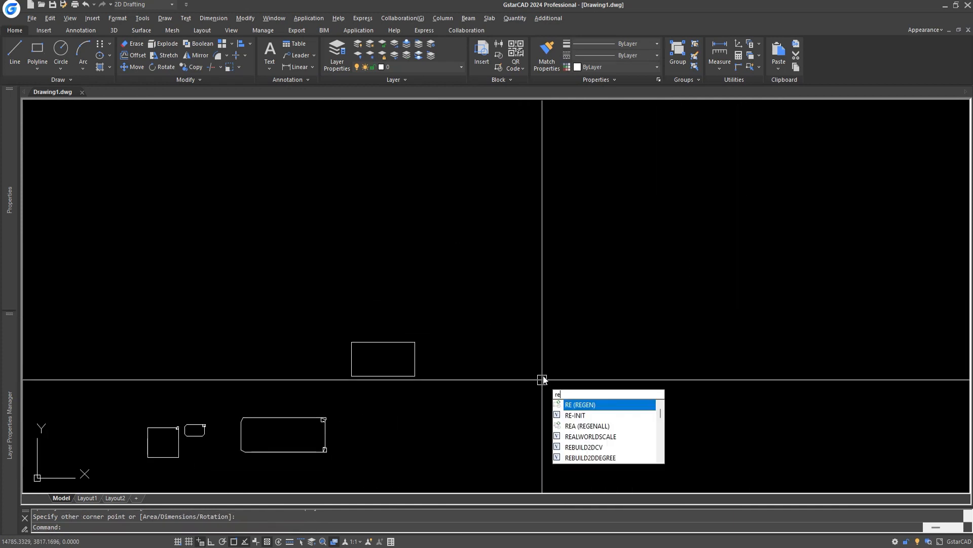
type("ct")
key("Return")
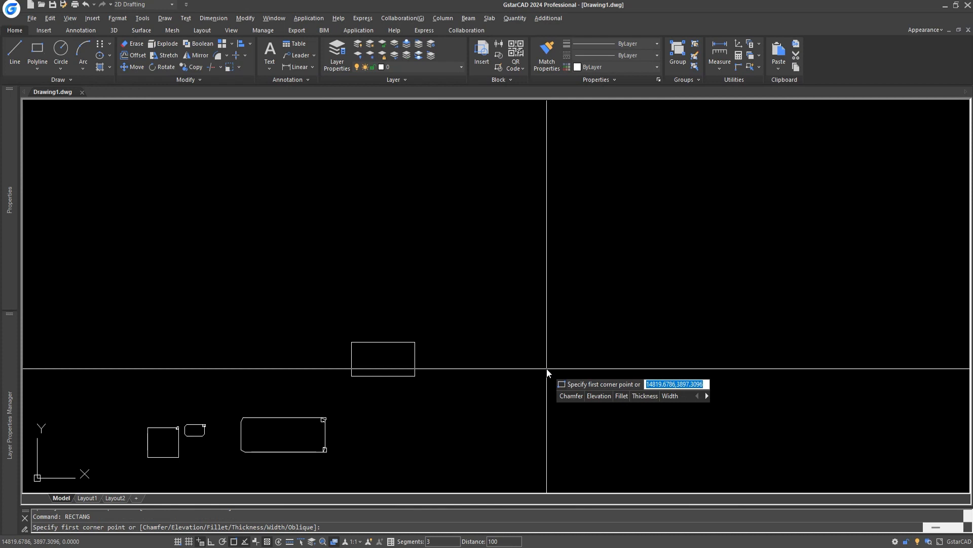
key("Return")
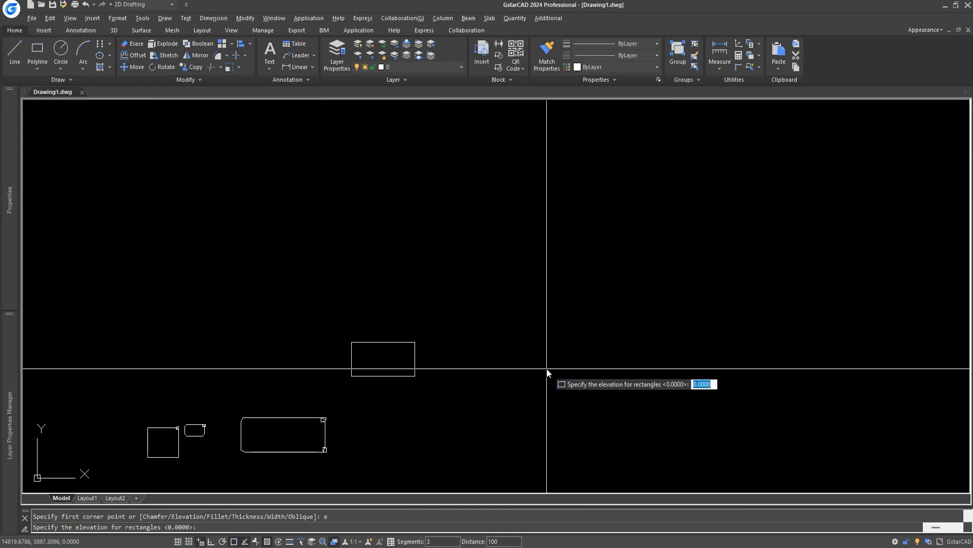
type("100")
key("Return")
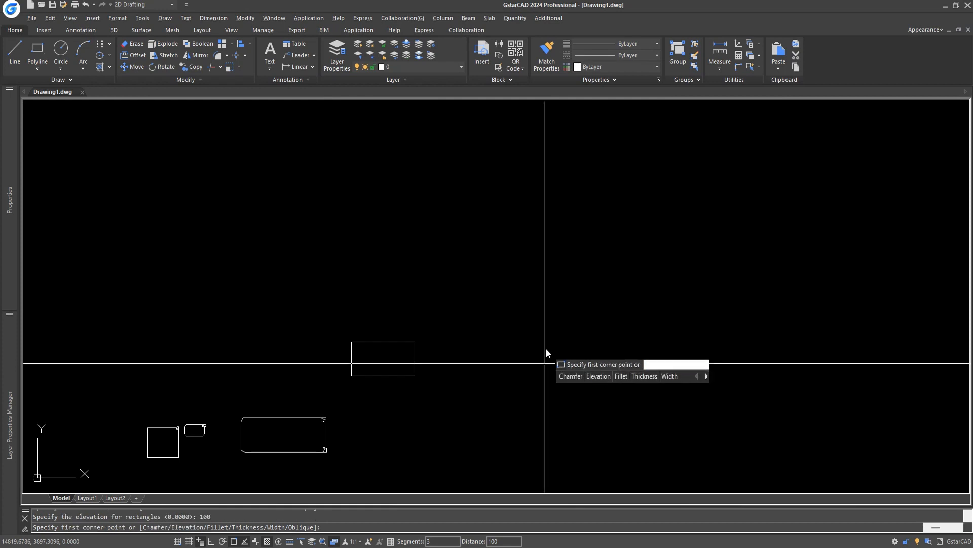
left_click(530, 319)
left_click(670, 404)
key("Escape")
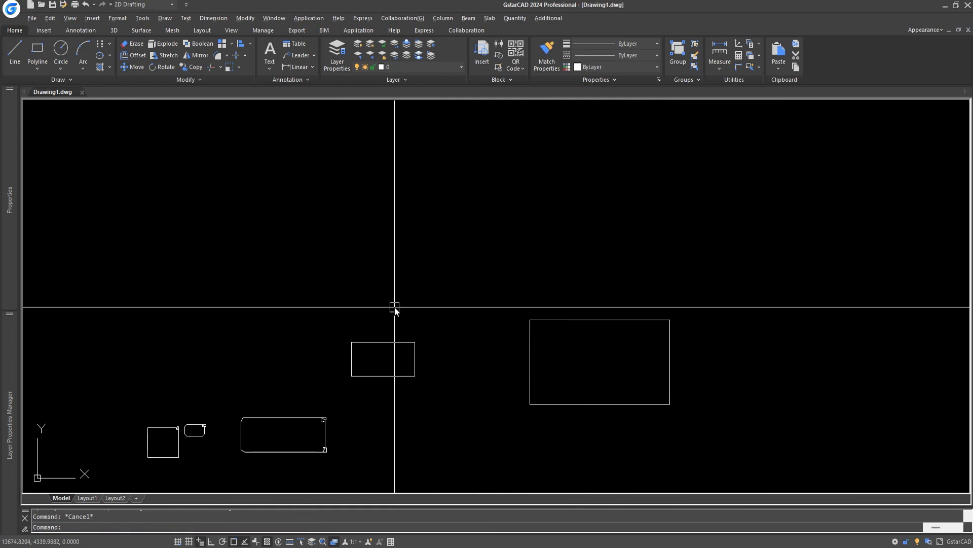
Turn on the navigation cube with NAVVCUBE and switch the drawing to the front view.
type("navicu")
key("Return")
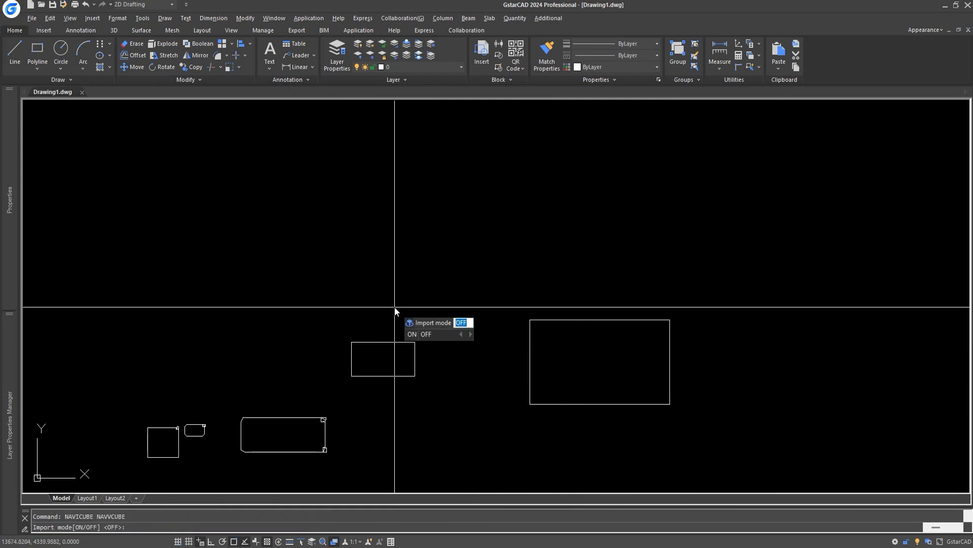
type("on")
key("Return")
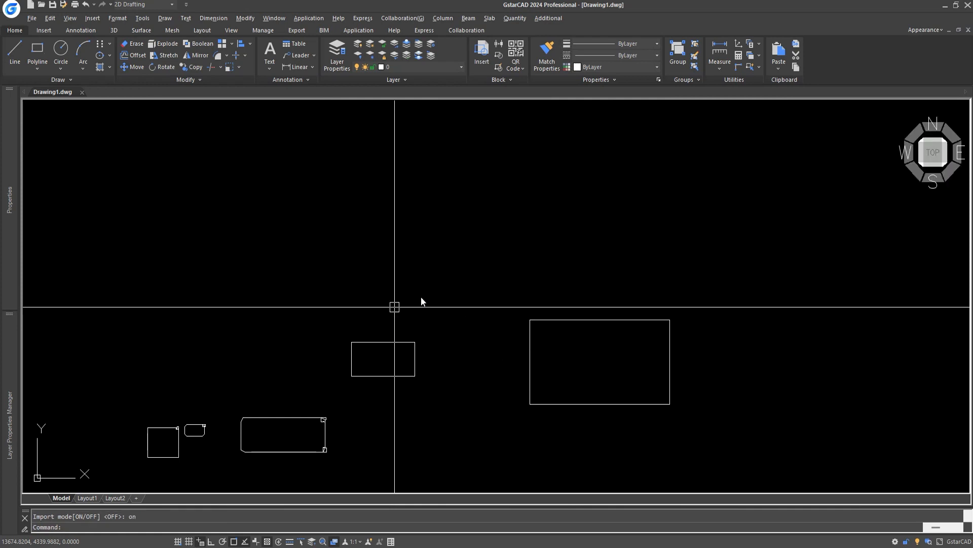
left_click(935, 184)
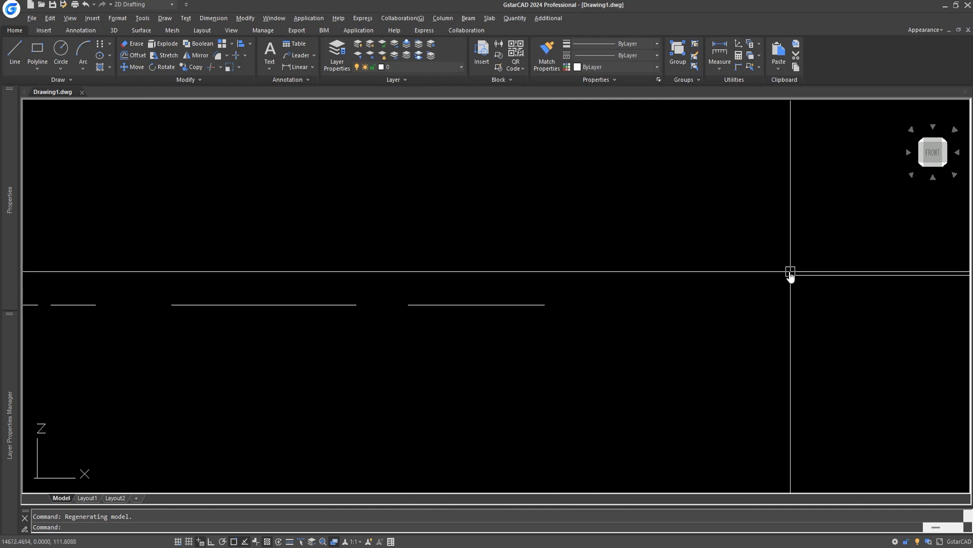
type("dli")
key("Return")
left_click(792, 274)
left_click(544, 305)
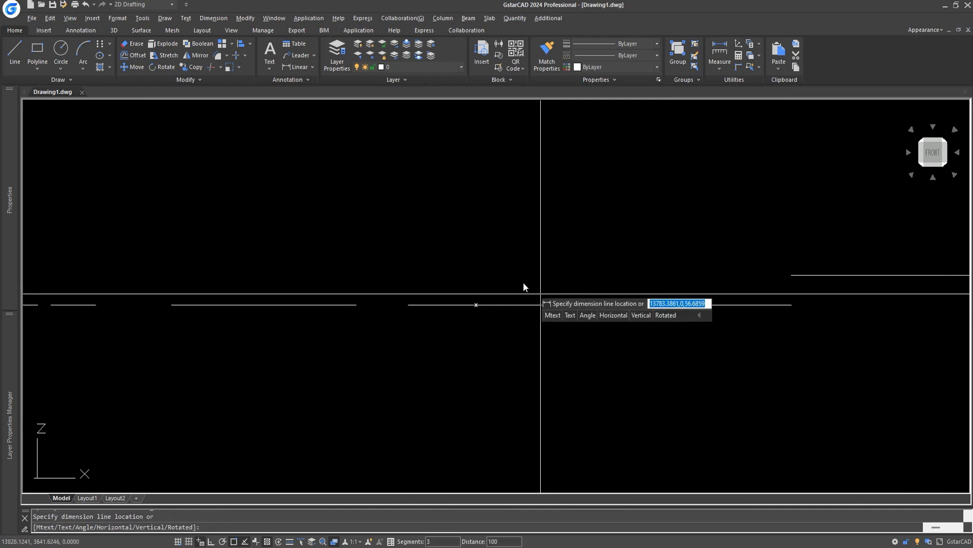
key("Escape")
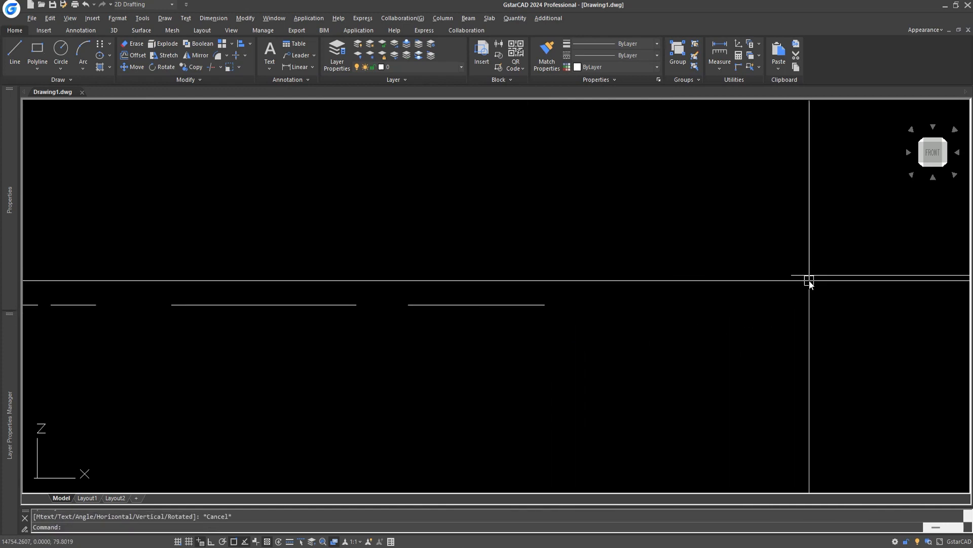
Select the raised rectangle and check its elevation in its properties.
left_click(821, 266)
left_click(795, 308)
mouse_move(13, 202)
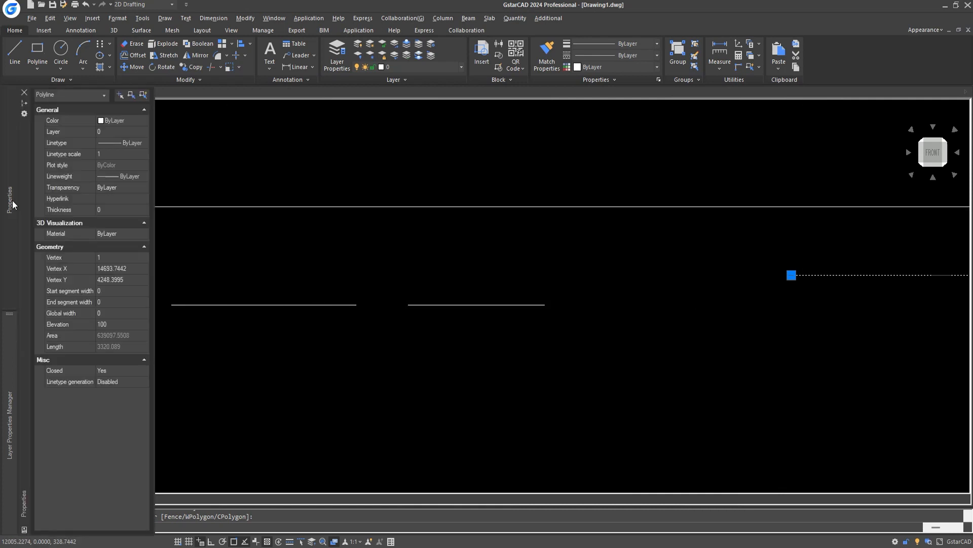
left_click(124, 324)
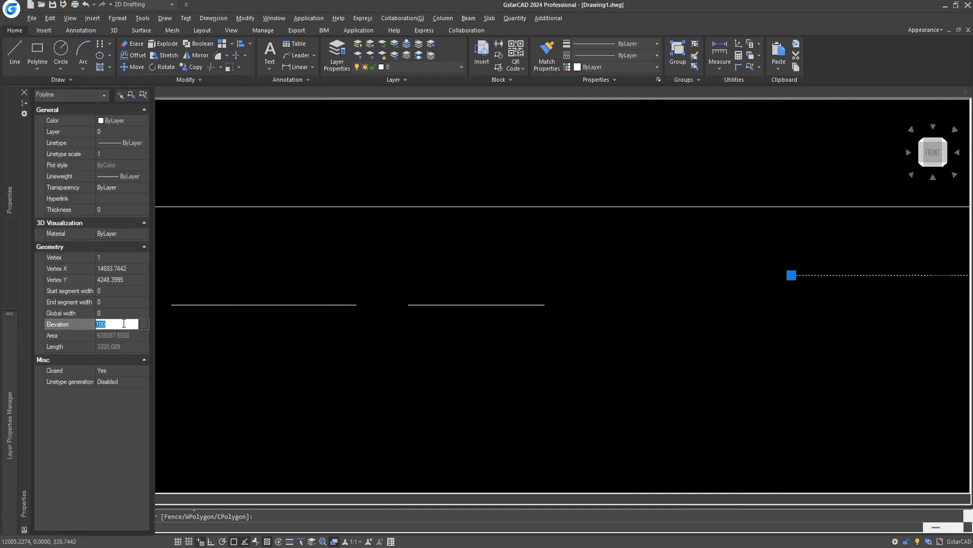
key("Escape")
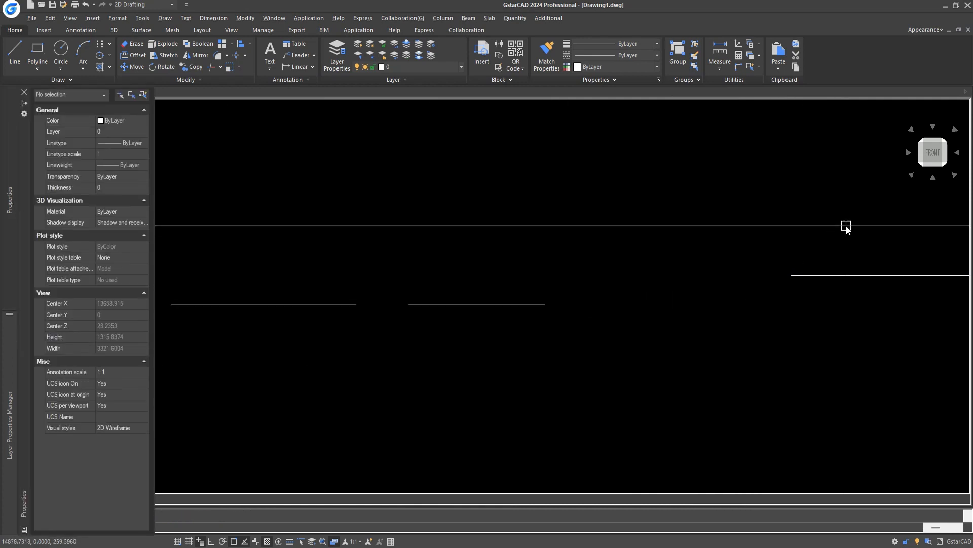
Reset the rectangle command's elevation to 0 without drawing, and return the drawing to the top view.
type("rect")
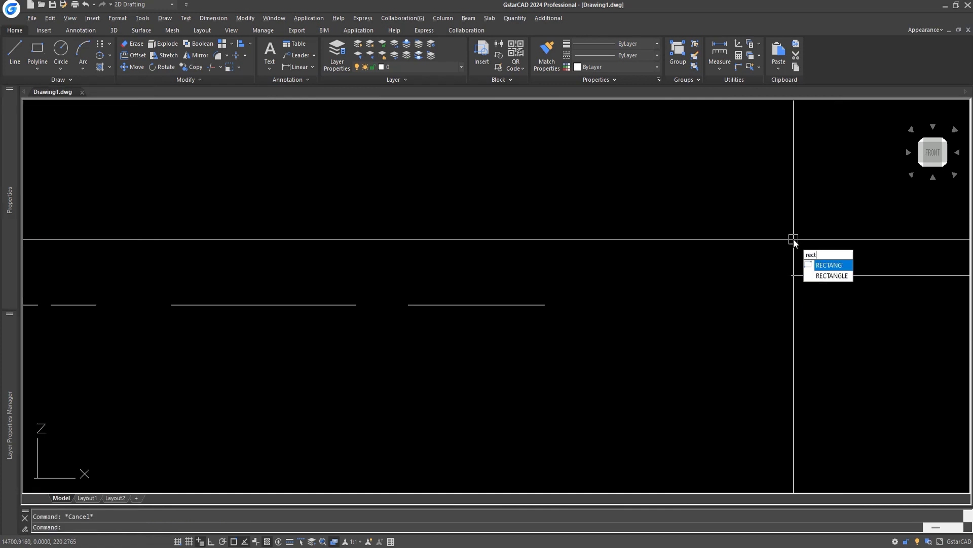
key("Return")
type("e")
key("Return")
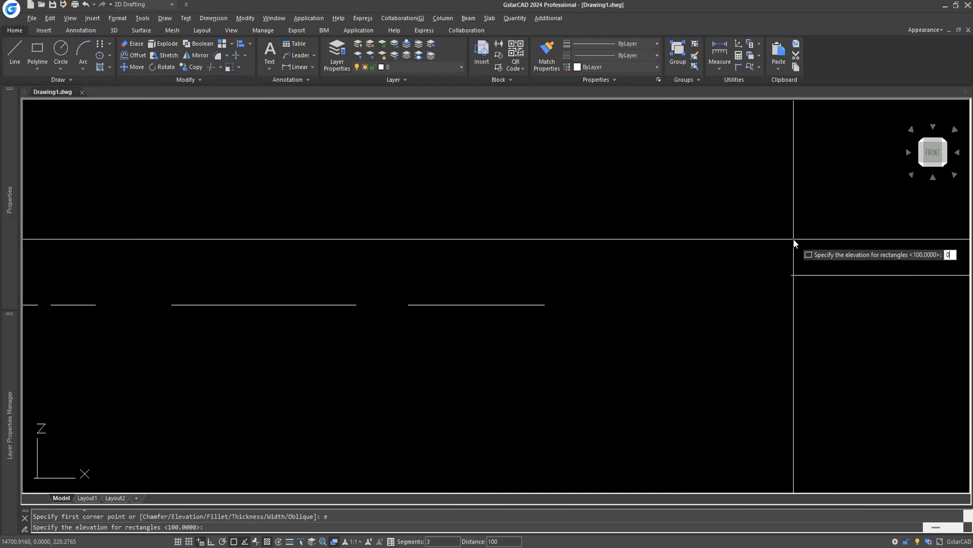
type("0")
key("Return")
key("Escape")
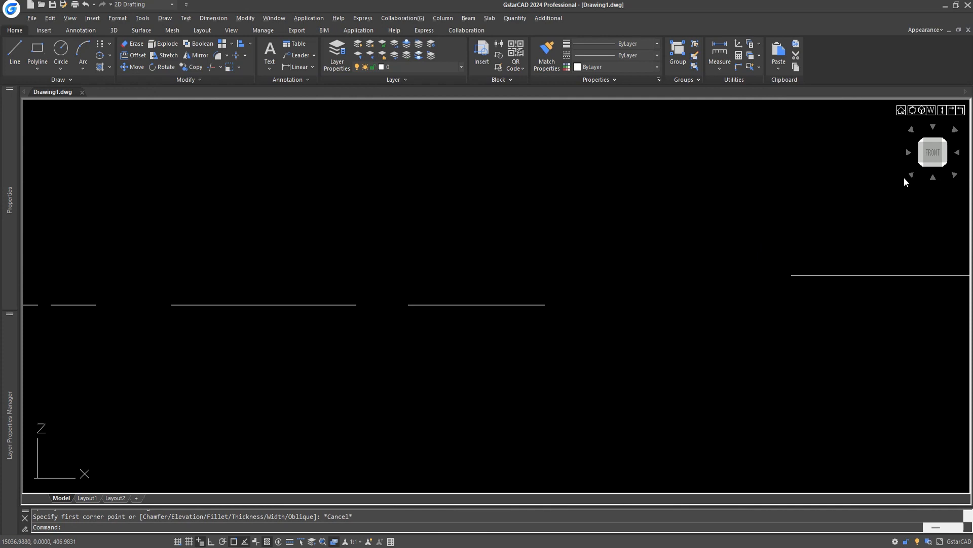
left_click(936, 130)
Draw a large rectangle to the right of all the others with a fillet radius of 150.
middle_click_drag(714, 285, 443, 424)
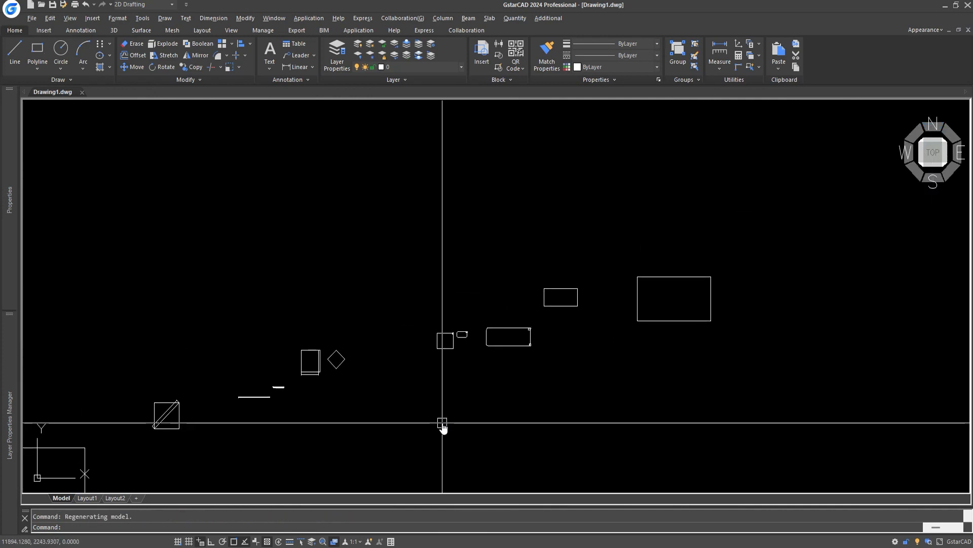
middle_click_drag(658, 400, 497, 410)
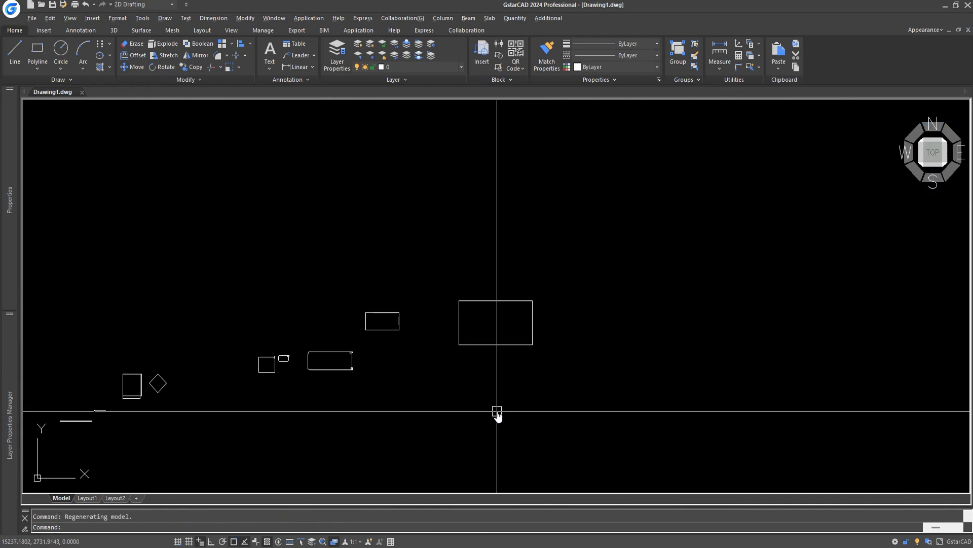
type("rect")
key("Return")
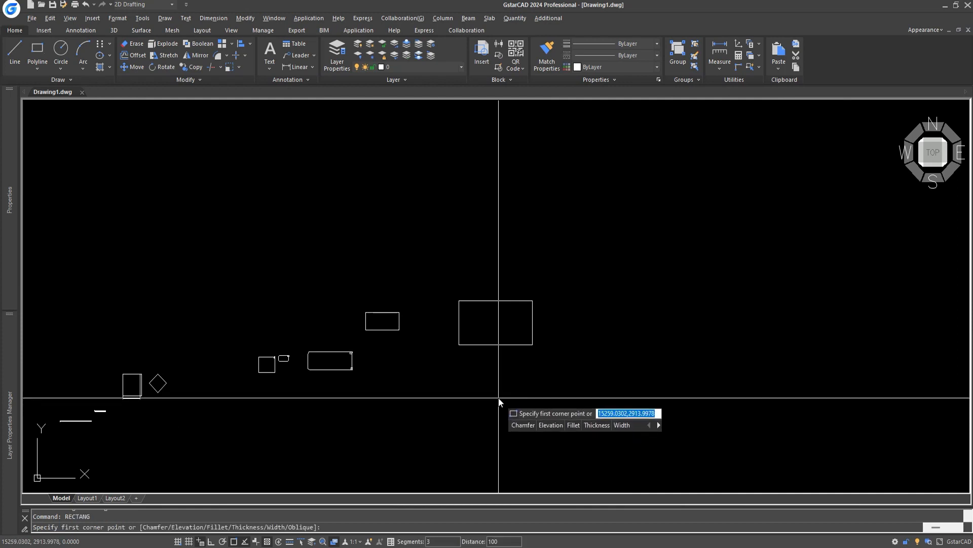
mouse_move(537, 402)
middle_mouse_down()
mouse_move(482, 398)
mouse_move(504, 388)
middle_mouse_up()
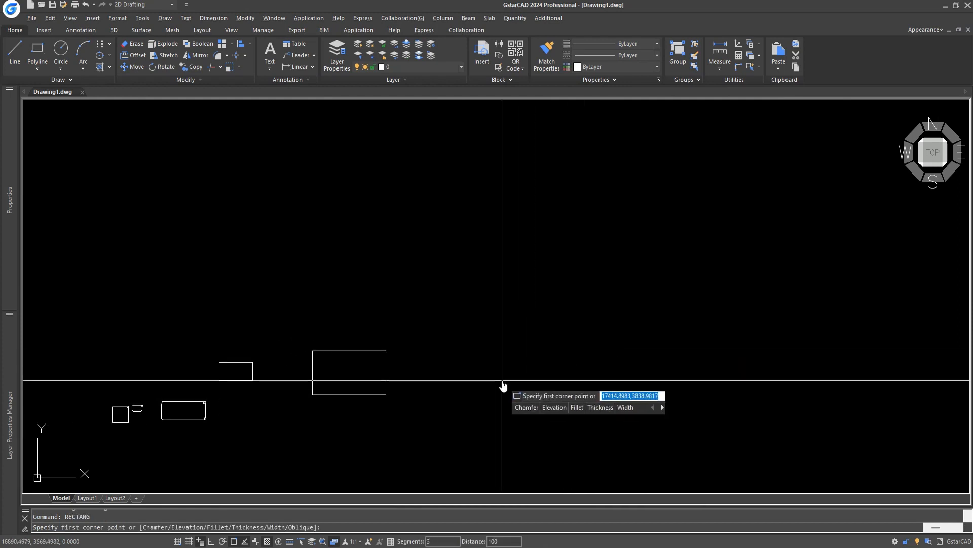
type("f")
key("Return")
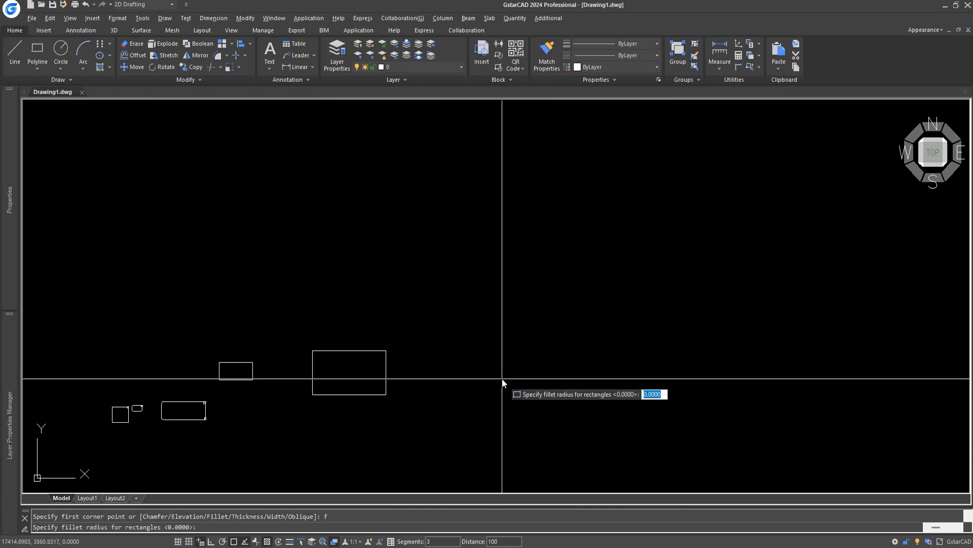
key("Return")
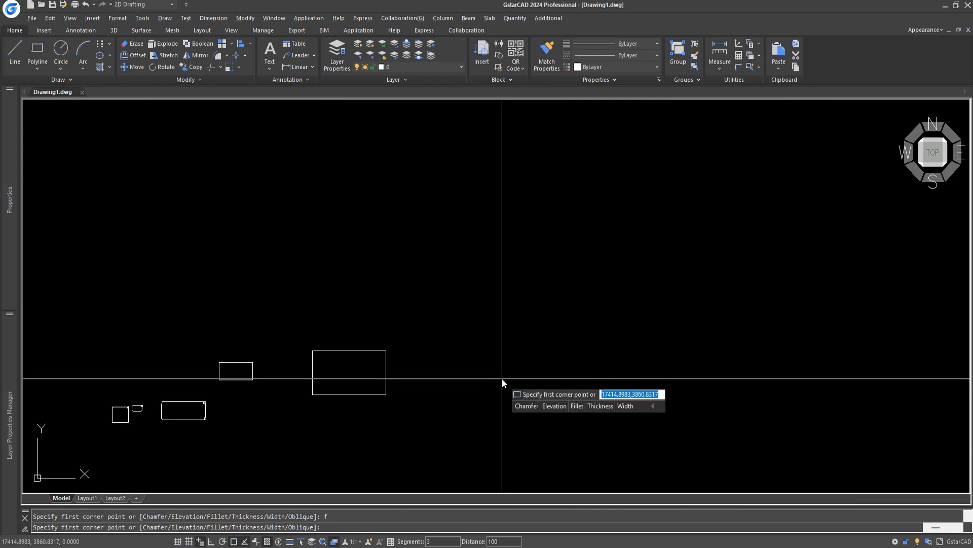
scroll(304, 345, "down", 2)
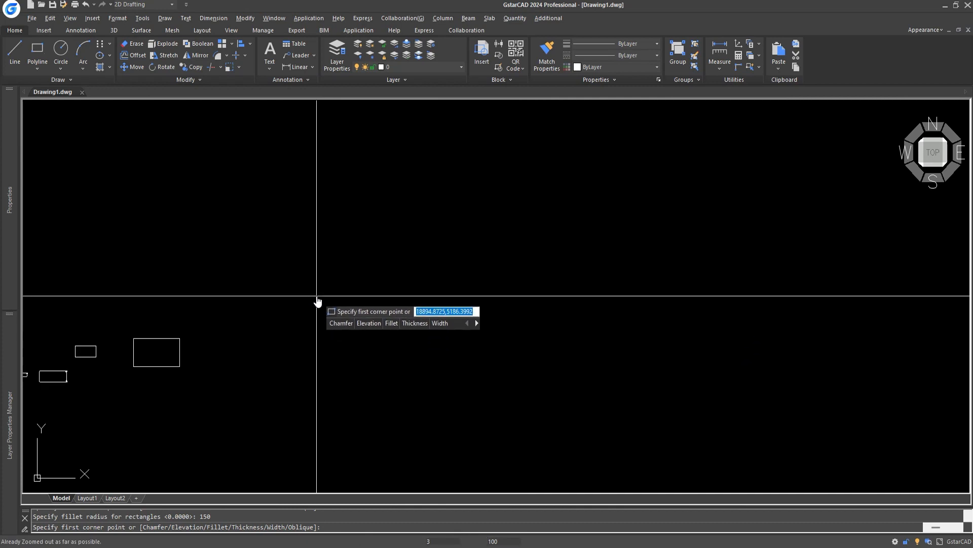
left_click(316, 296)
middle_click_drag(582, 433, 504, 338)
left_click(606, 421)
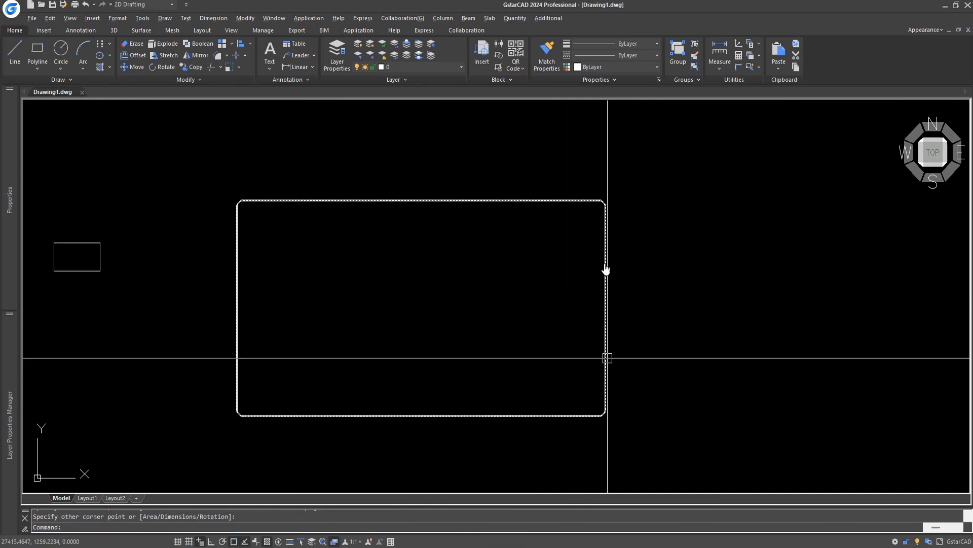
Explode the large filleted rectangle into separate lines and arcs.
scroll(614, 253, "up", 5)
middle_click_drag(641, 412, 618, 302)
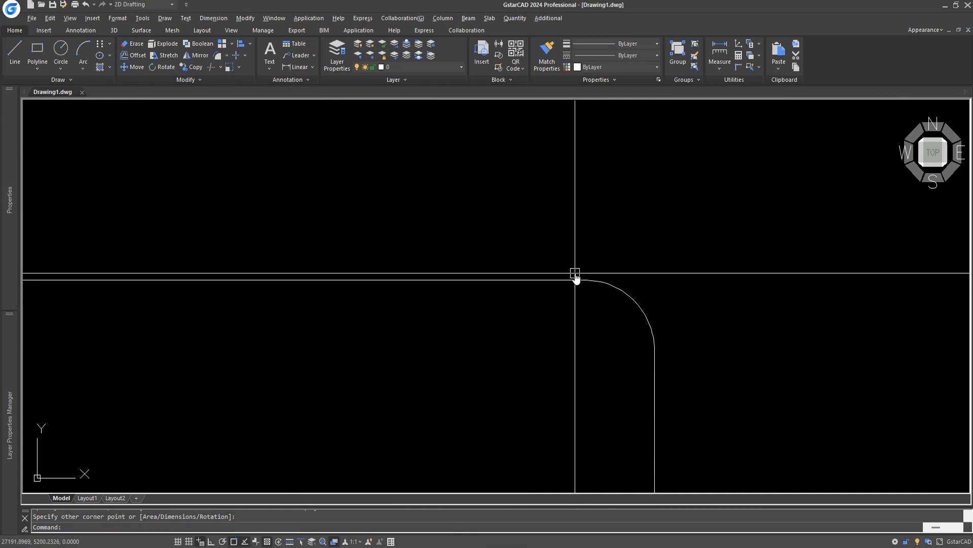
left_click(630, 302)
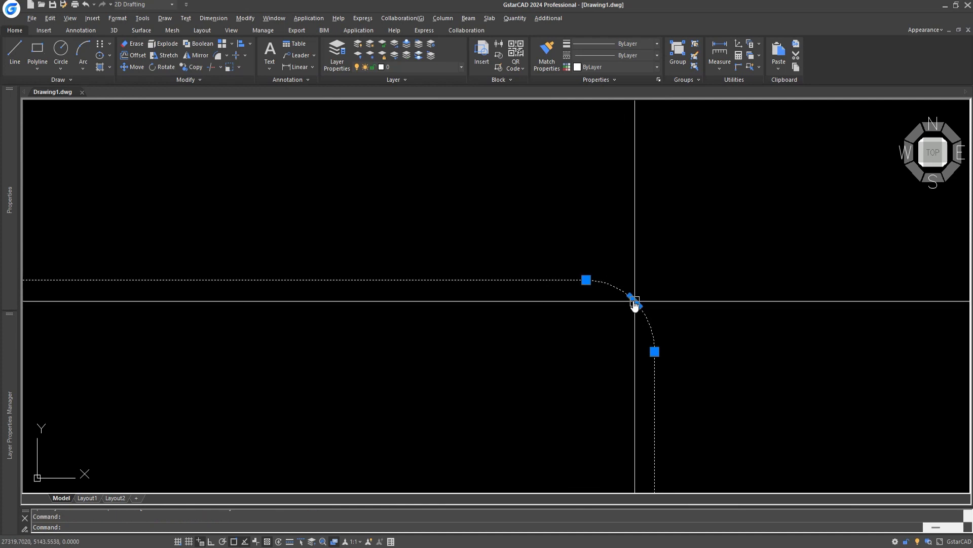
type("x")
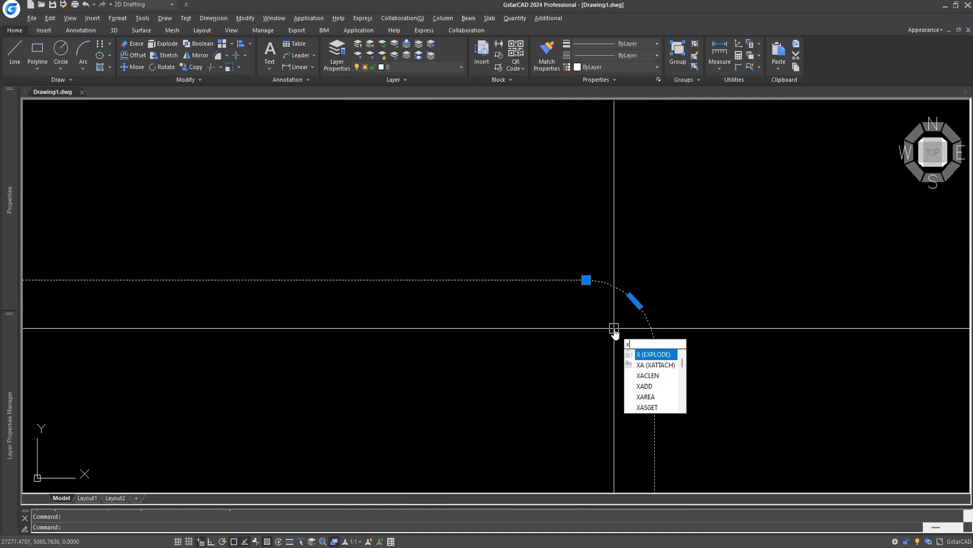
key("Return")
Select the upper-right corner arc of the exploded rectangle, examine its properties, and clear the selection.
left_click(627, 296)
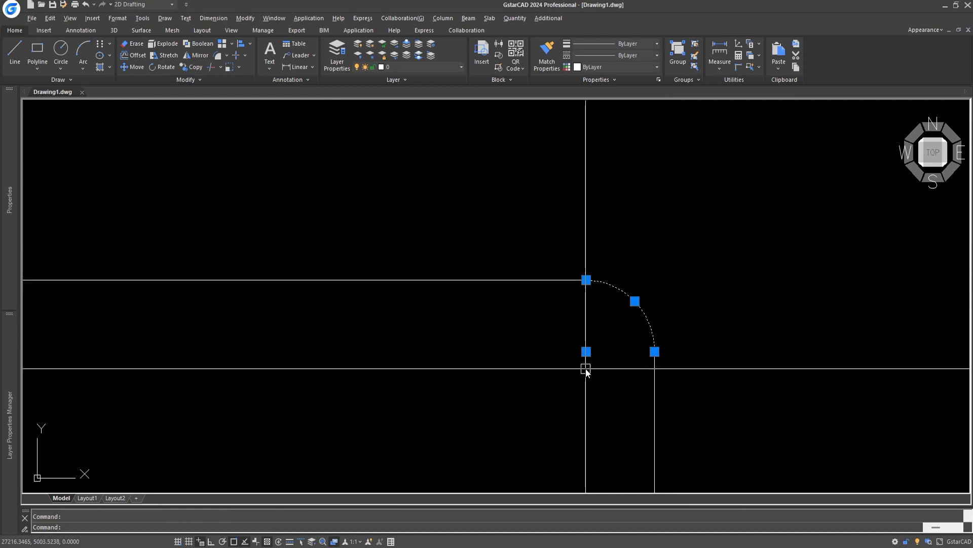
mouse_move(8, 196)
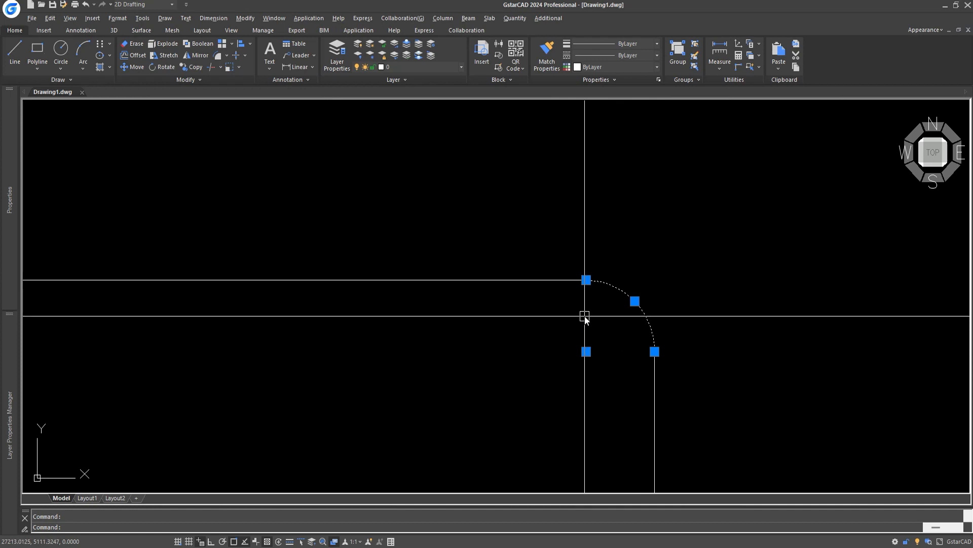
scroll(504, 333, "down", 5)
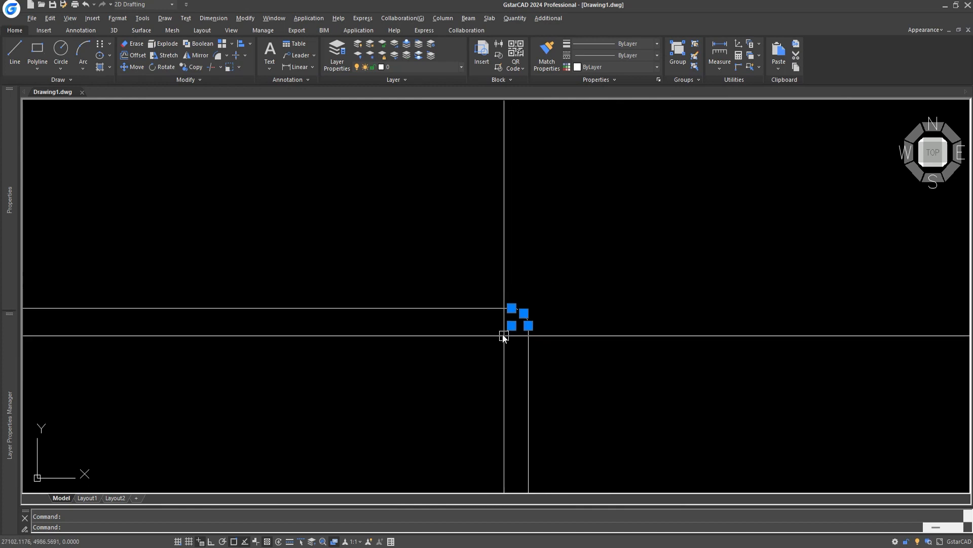
scroll(533, 316, "up", 3)
key("Escape")
left_click(540, 268)
left_click(502, 304)
key("Escape")
Draw a straight line joining the two endpoints of the upper-right corner arc.
scroll(503, 299, "up", 7)
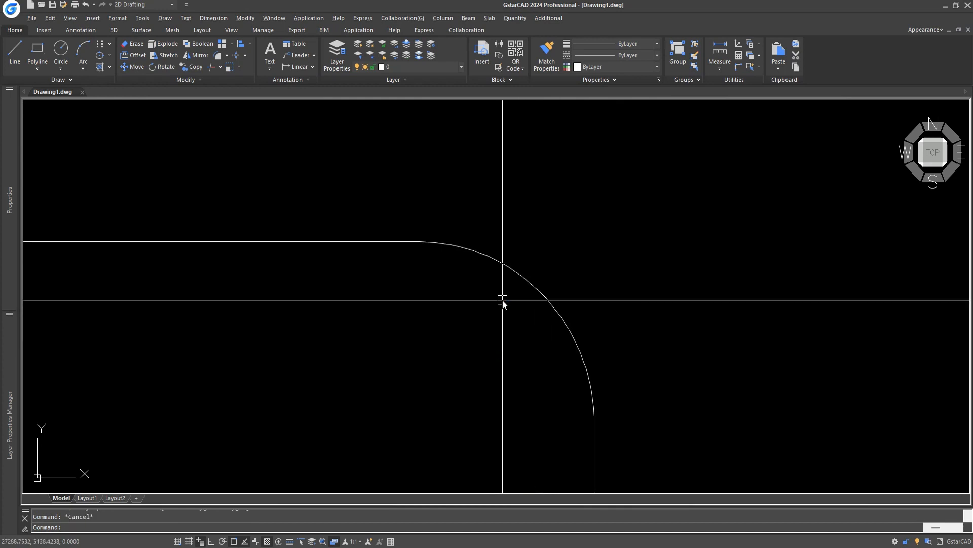
mouse_move(505, 321)
middle_mouse_down()
mouse_move(472, 332)
mouse_move(492, 321)
middle_mouse_up()
type("l")
key("Return")
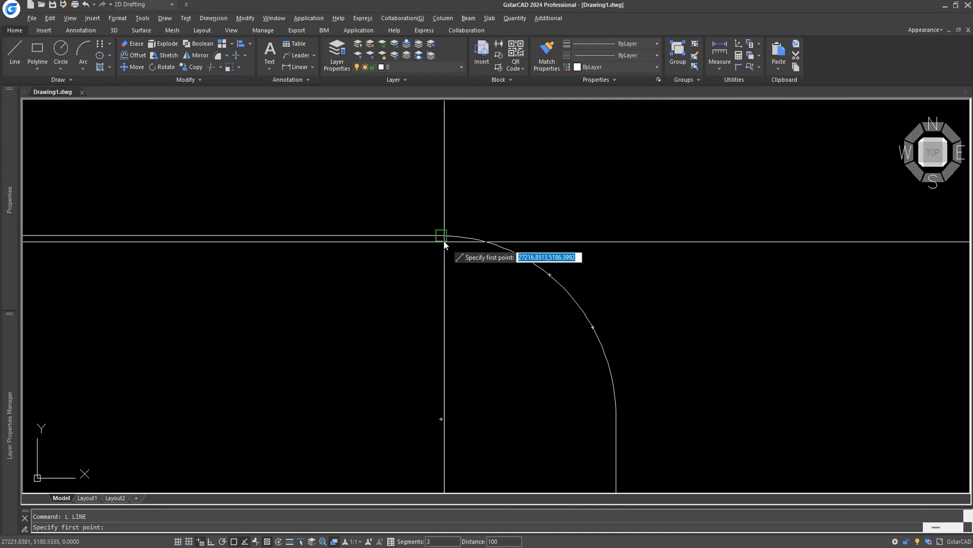
left_click(442, 238)
left_click(616, 418)
scroll(547, 418, "down", 6)
key("Escape")
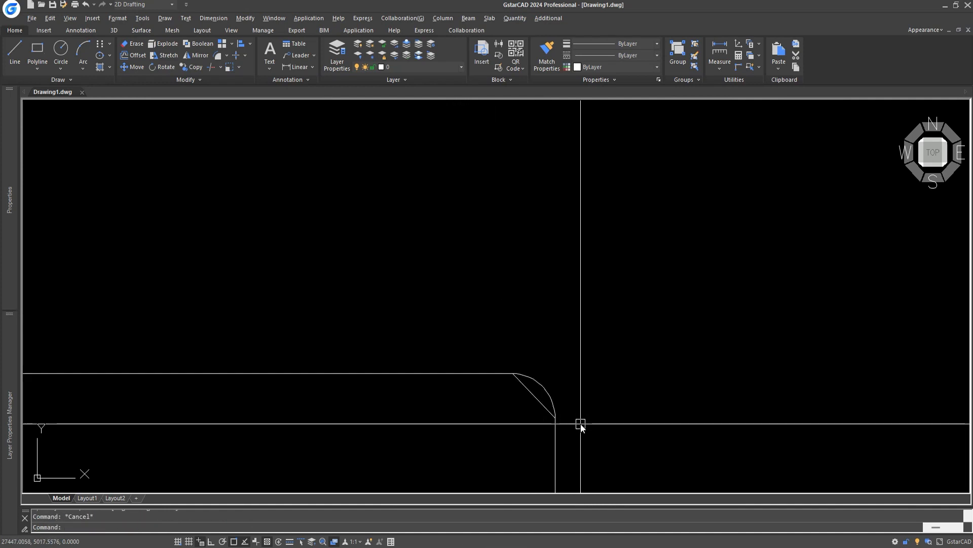
Reset the fillet radius for new rectangles to 0.
type("rect")
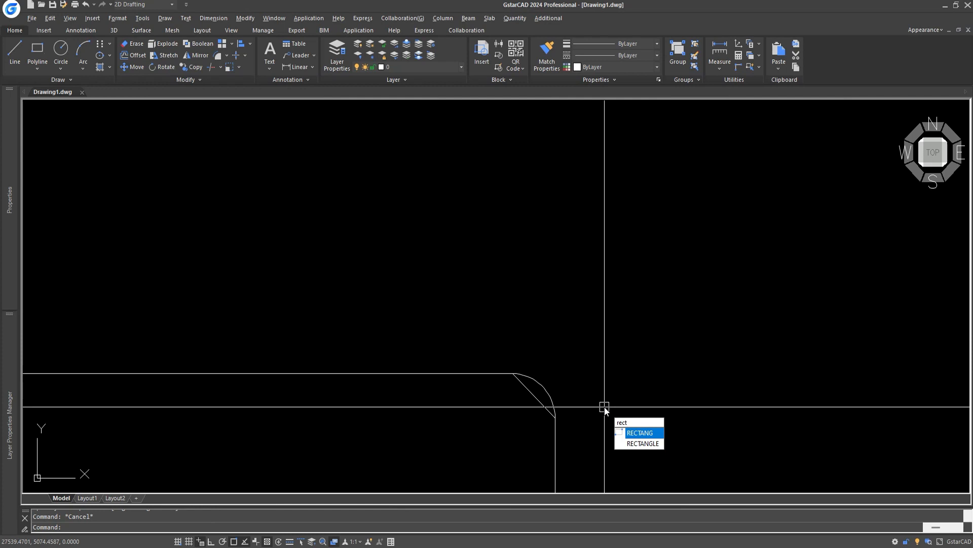
key("Return")
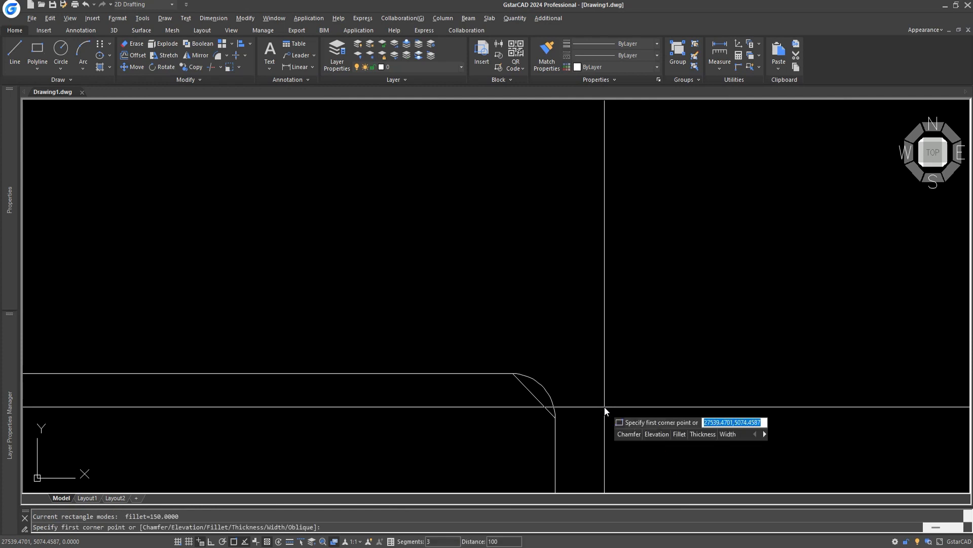
type("f")
key("Return")
type("0")
key("Return")
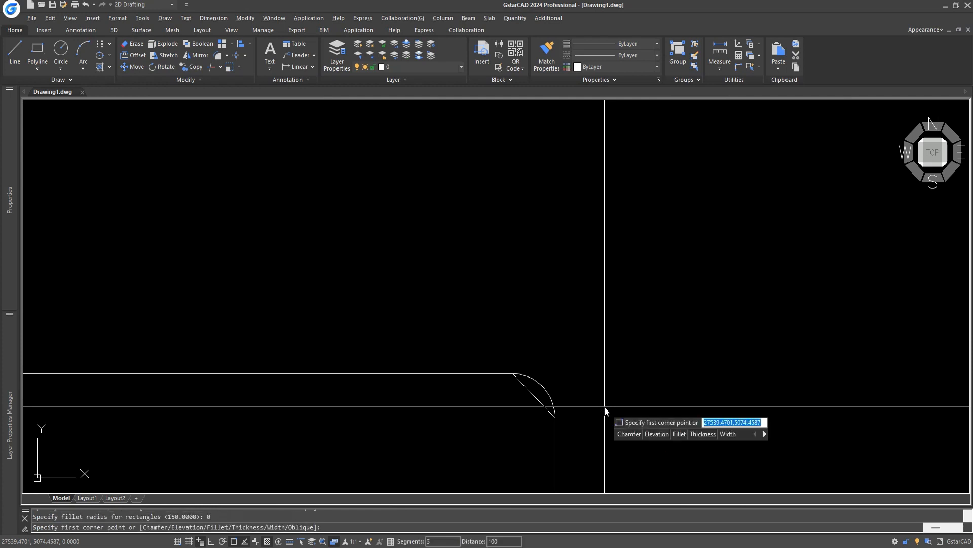
scroll(591, 374, "down", 2)
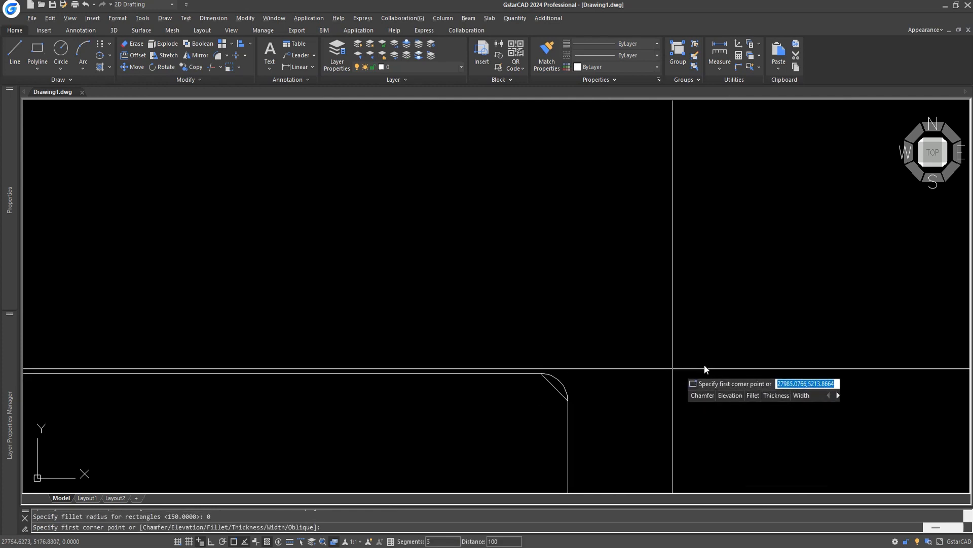
middle_click_drag(704, 364, 604, 380)
key("Escape")
Draw a rectangle with a thickness of 25 to the right of the large exploded rectangle.
type("rect")
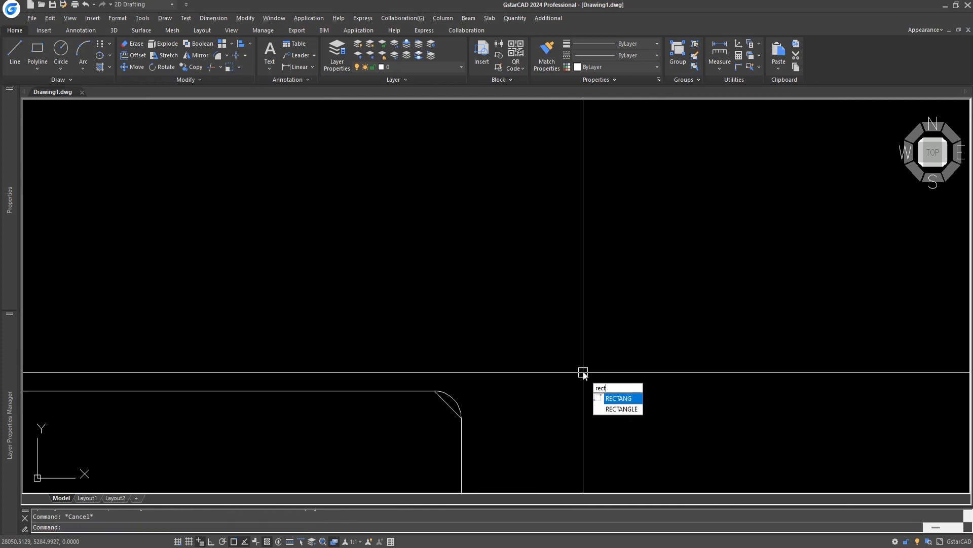
key("Return")
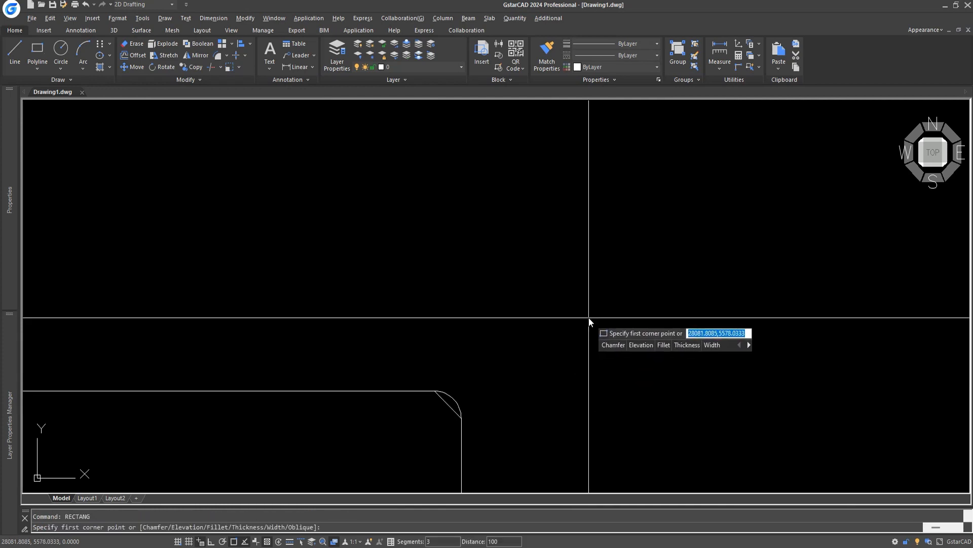
type("t")
key("Return")
type("25")
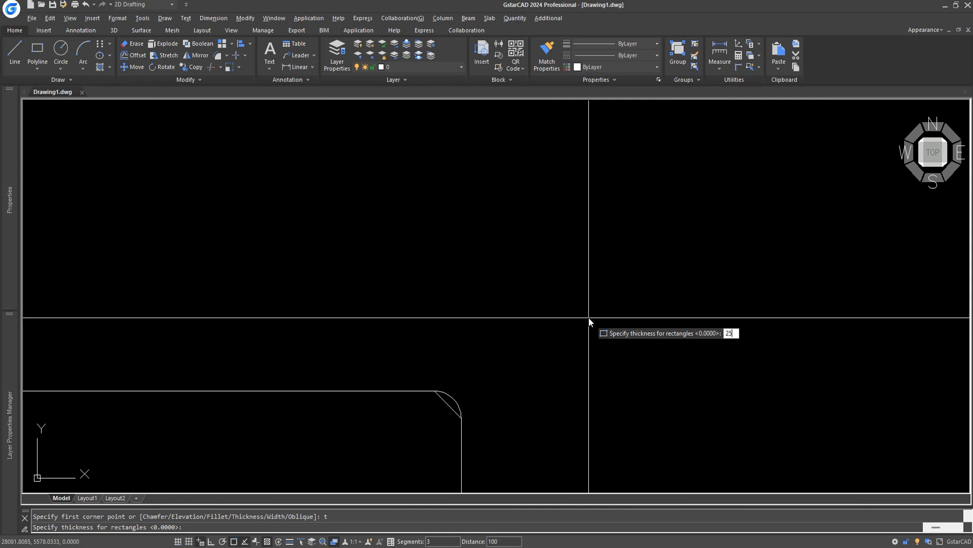
key("Return")
left_click(532, 293)
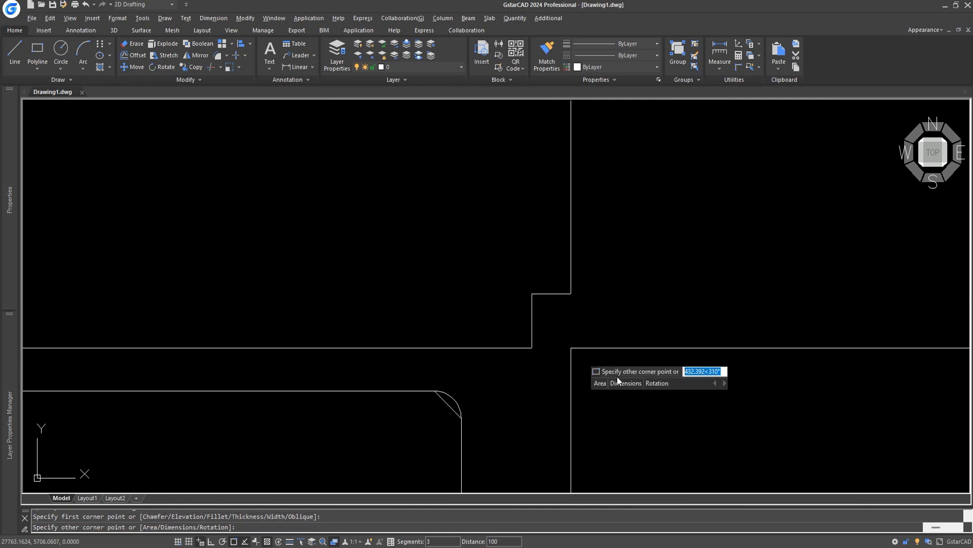
middle_click_drag(693, 412, 446, 297)
left_click(726, 407)
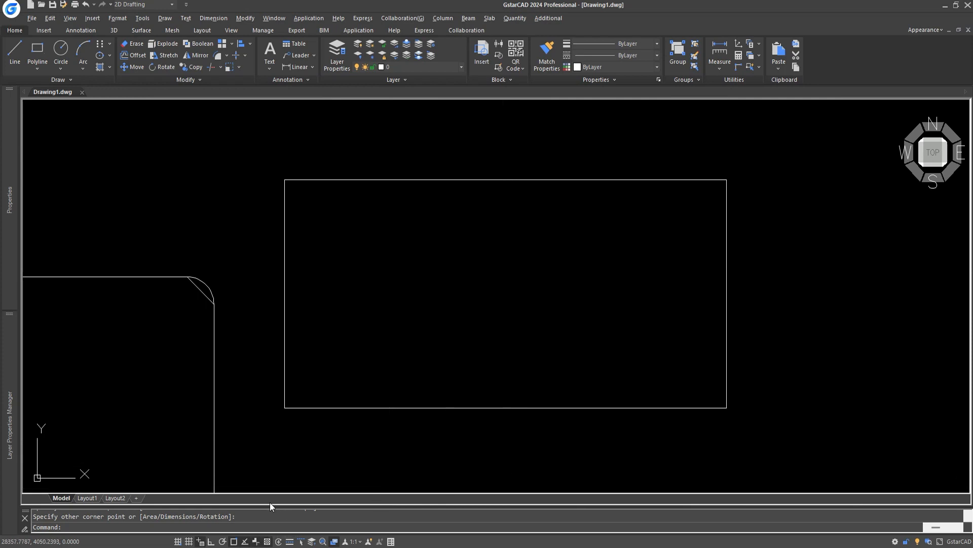
Select the new rectangle, examine its thickness property, and clear the selection.
left_click(326, 387)
left_click(312, 425)
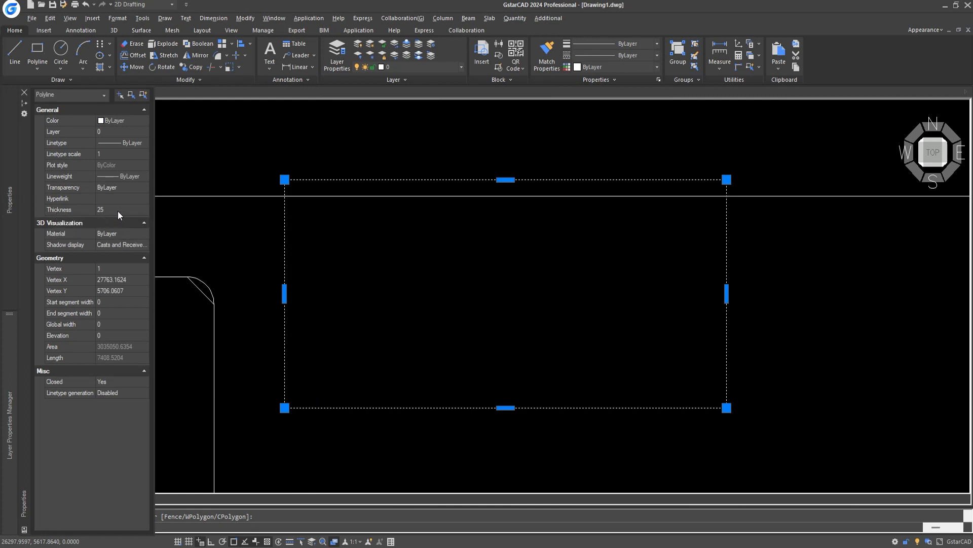
left_click(118, 211)
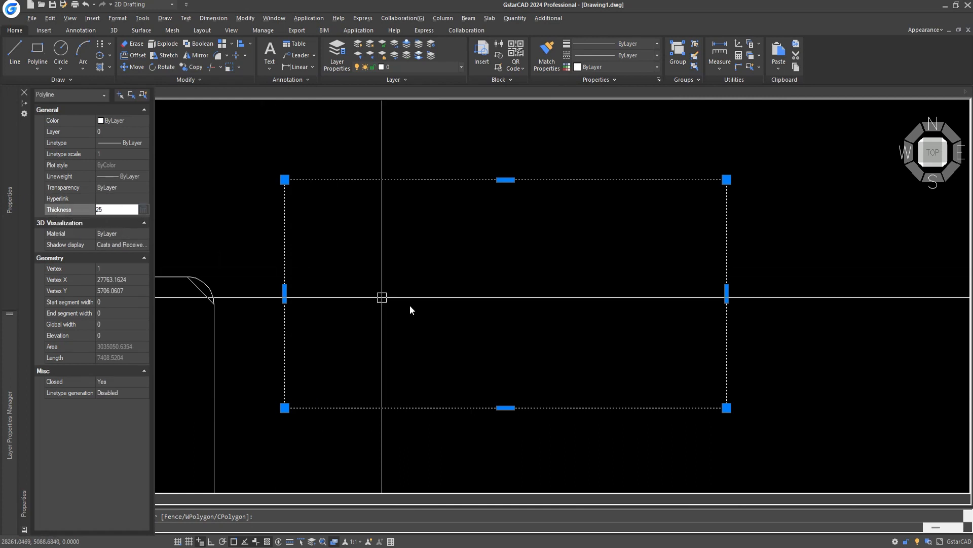
key("Escape")
middle_click_drag(334, 429, 656, 419)
left_click(535, 441)
left_click(496, 446)
key("Escape")
Set the thickness of the plain rectangle just left of the large rounded one to 25.
scroll(501, 316, "down", 1)
scroll(528, 325, "down", 8)
scroll(307, 362, "up", 6)
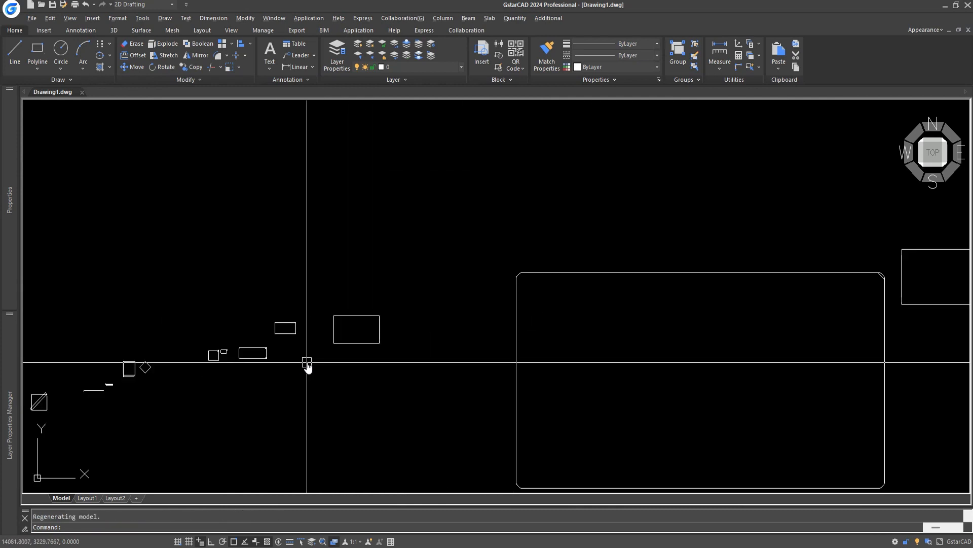
left_click(367, 319)
left_click(359, 348)
mouse_move(7, 194)
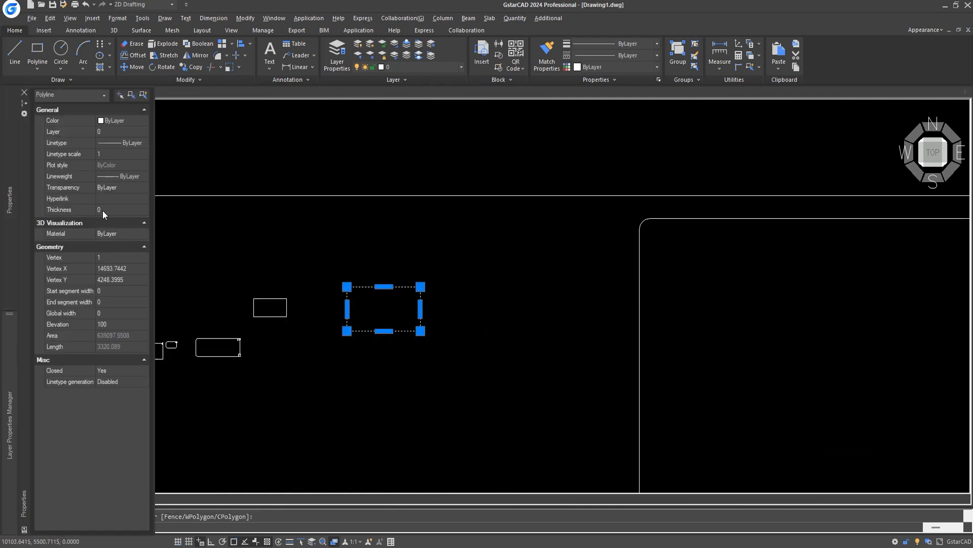
left_click(104, 209)
type("25")
key("Return")
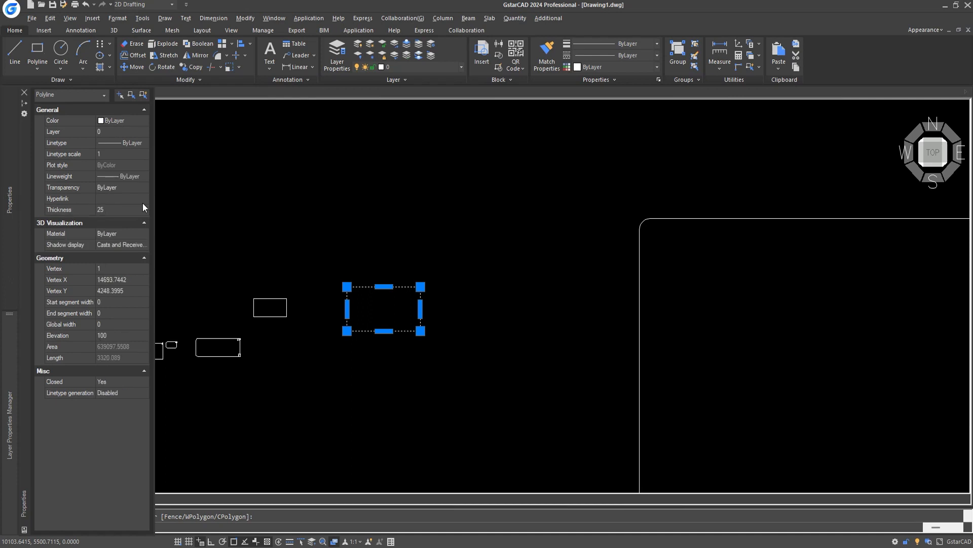
key("Escape")
Fillet the upper-right corner of that same rectangle with a radius of 150.
scroll(422, 282, "up", 5)
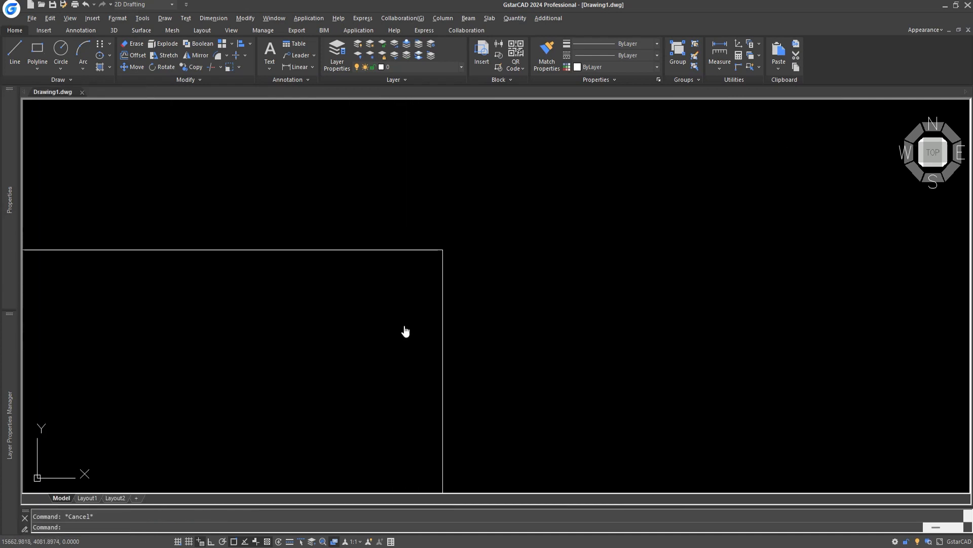
type("f")
key("Return")
left_click(406, 275)
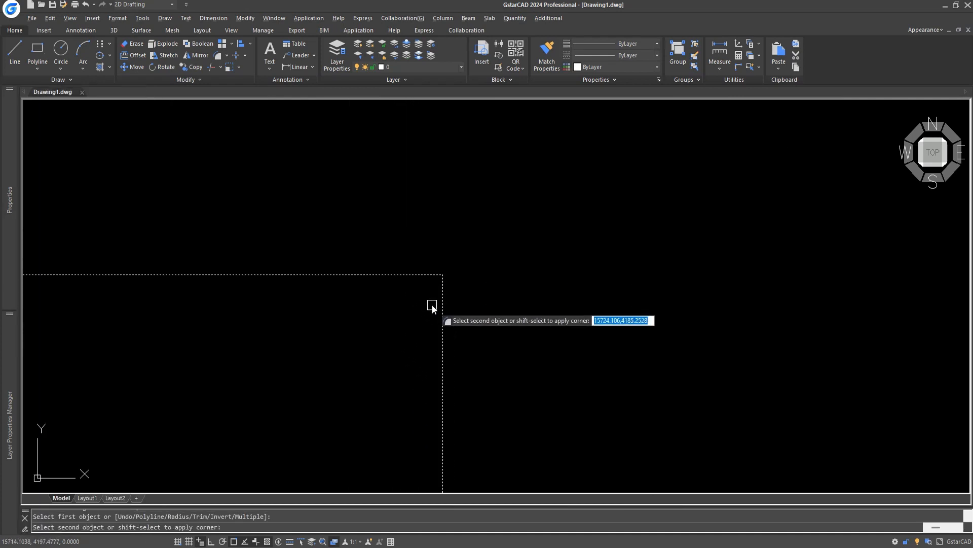
type("r")
key("Return")
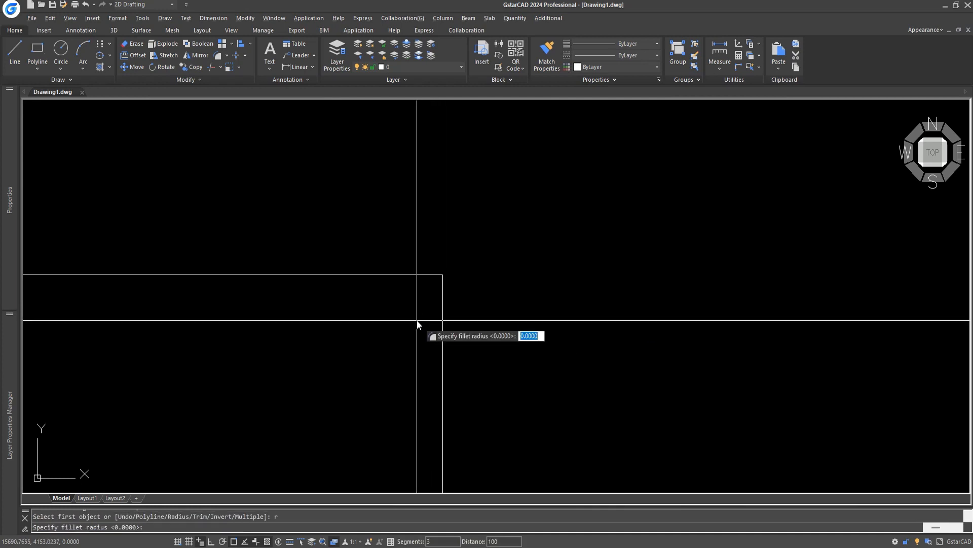
type("150")
key("Return")
left_click(414, 274)
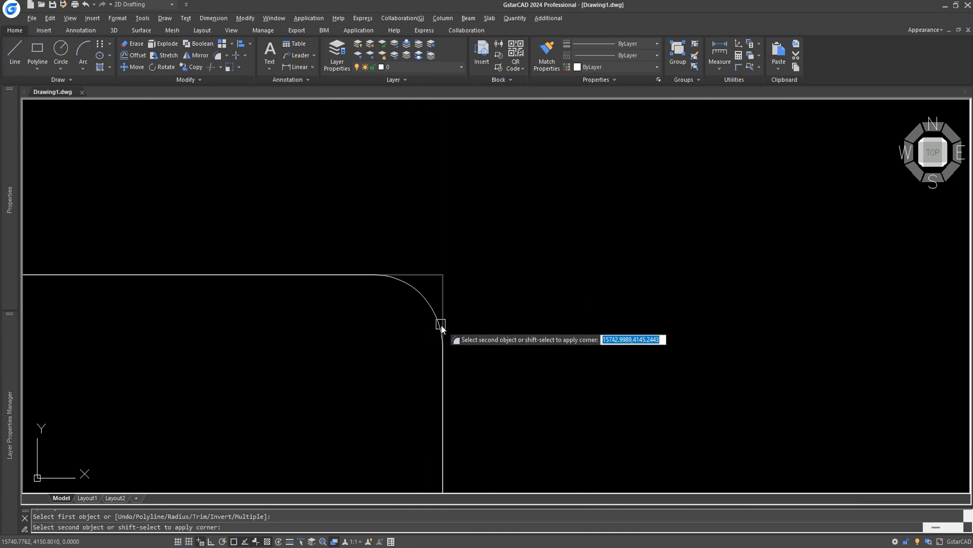
left_click(443, 322)
Start a new rectangle and reset its thickness setting to 0.
scroll(445, 308, "down", 5)
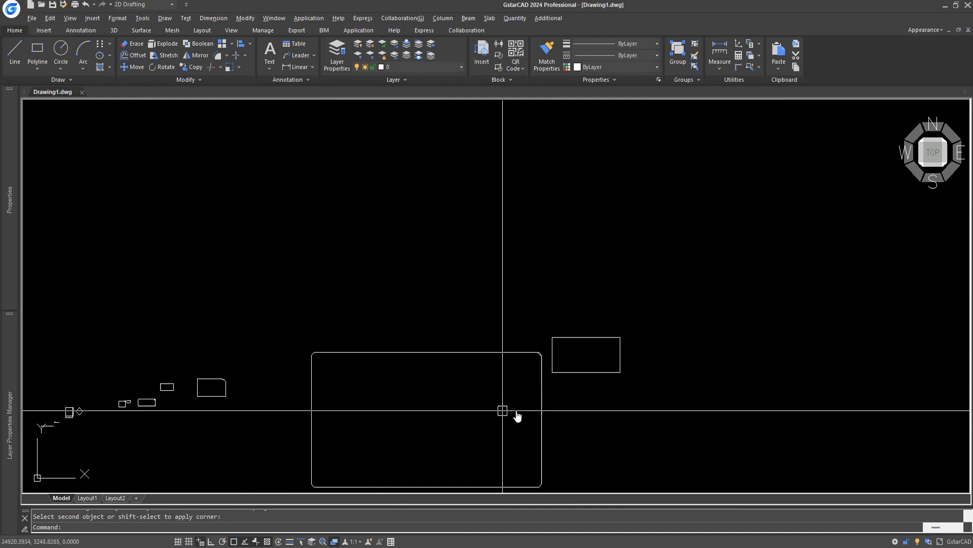
middle_click_drag(585, 397, 475, 367)
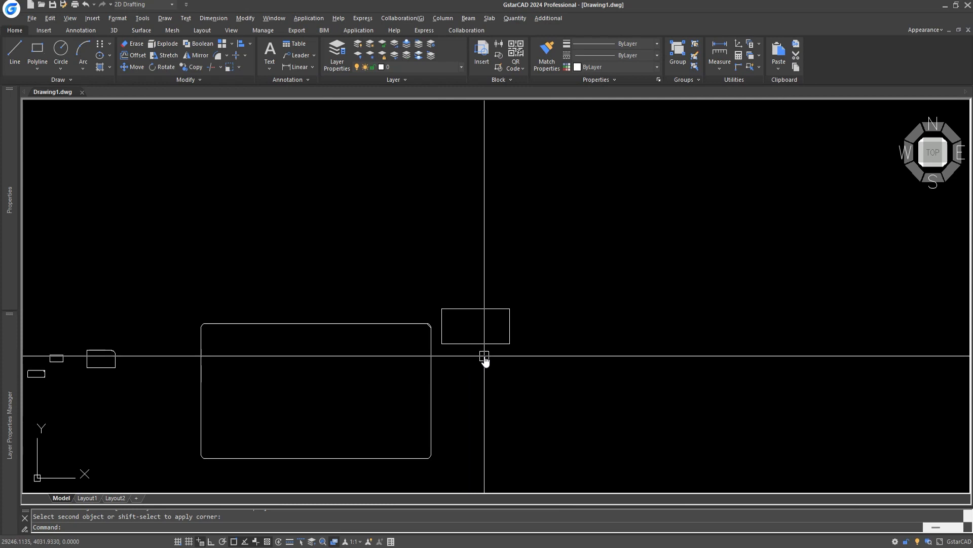
mouse_move(509, 365)
middle_mouse_down()
mouse_move(428, 443)
mouse_move(444, 450)
middle_mouse_up()
key("Escape")
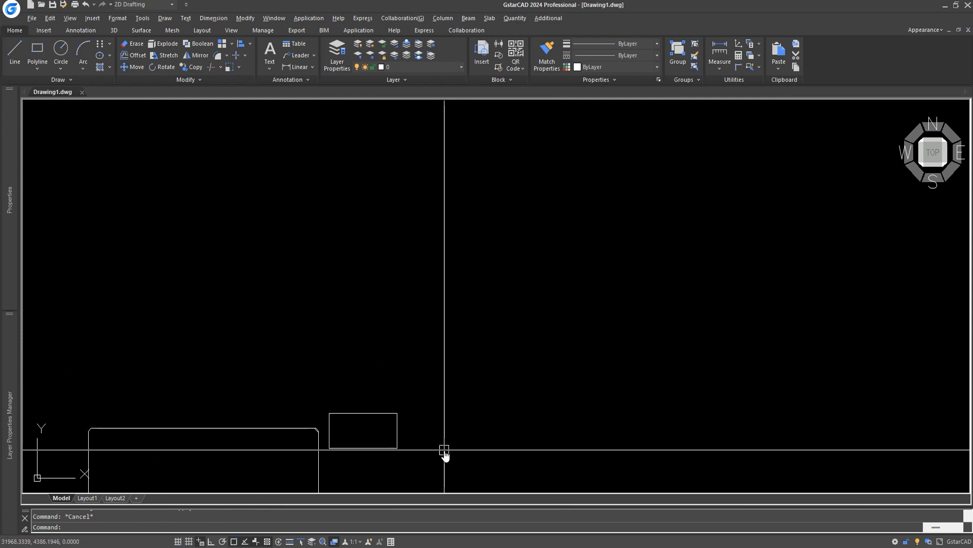
type("rect")
key("Return")
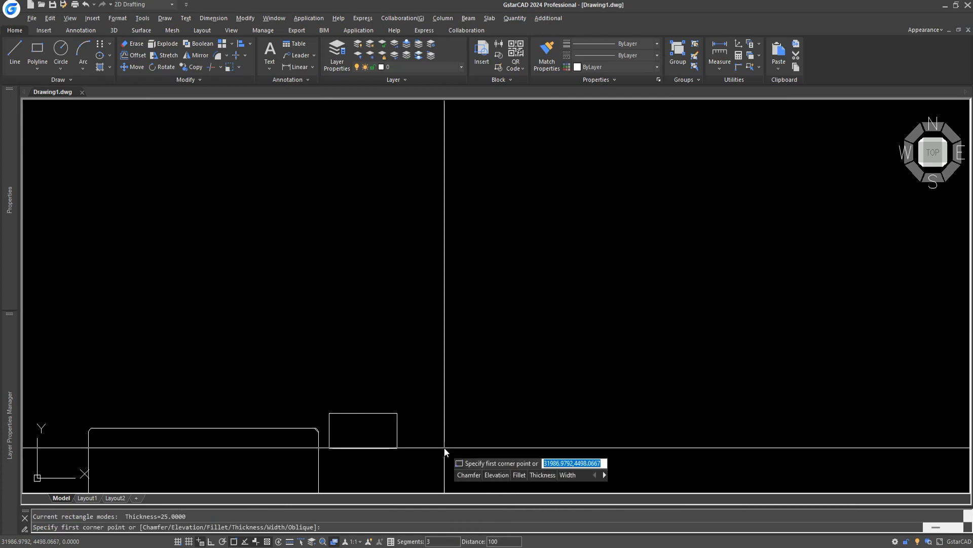
type("t")
key("Return")
type("0")
key("Return")
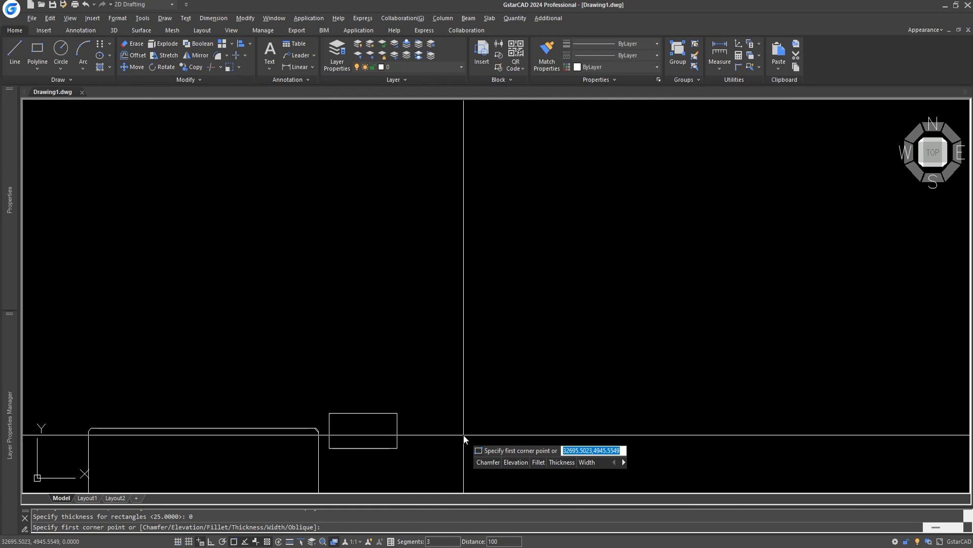
Set the rectangle line width to 250 and draw the rectangle above and to the right of all the others.
key("Down")
key("Down")
key("Down")
key("Down")
key("Down")
key("Down")
key("Up")
key("Return")
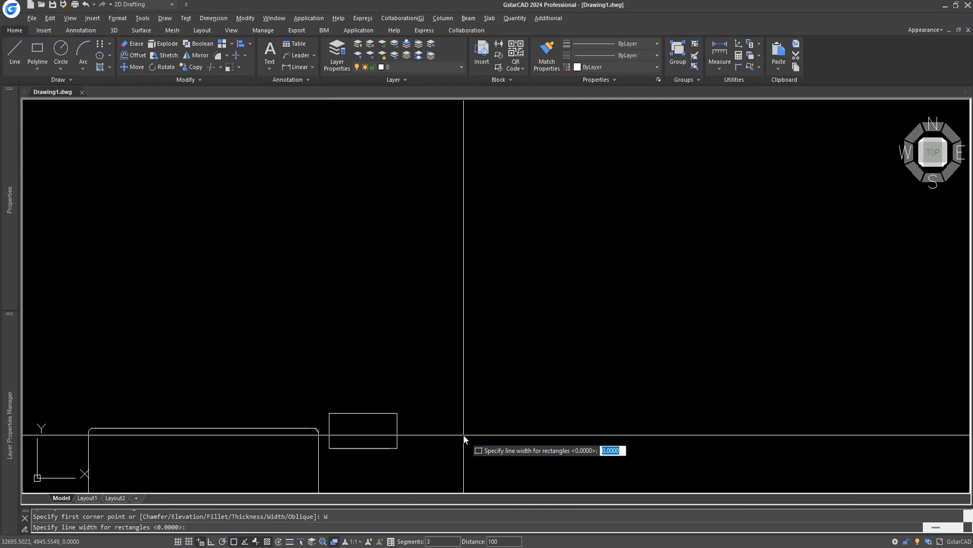
type("250")
key("Return")
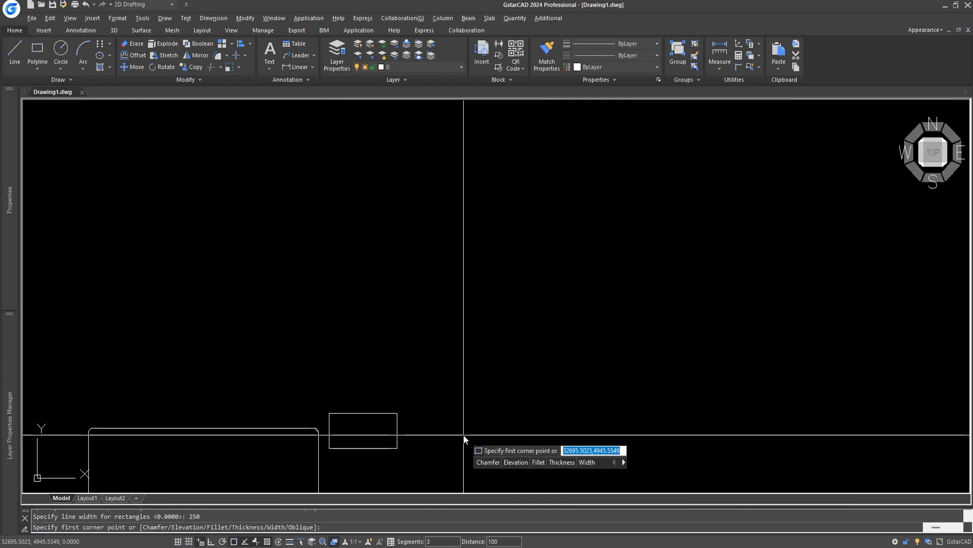
left_click(531, 320)
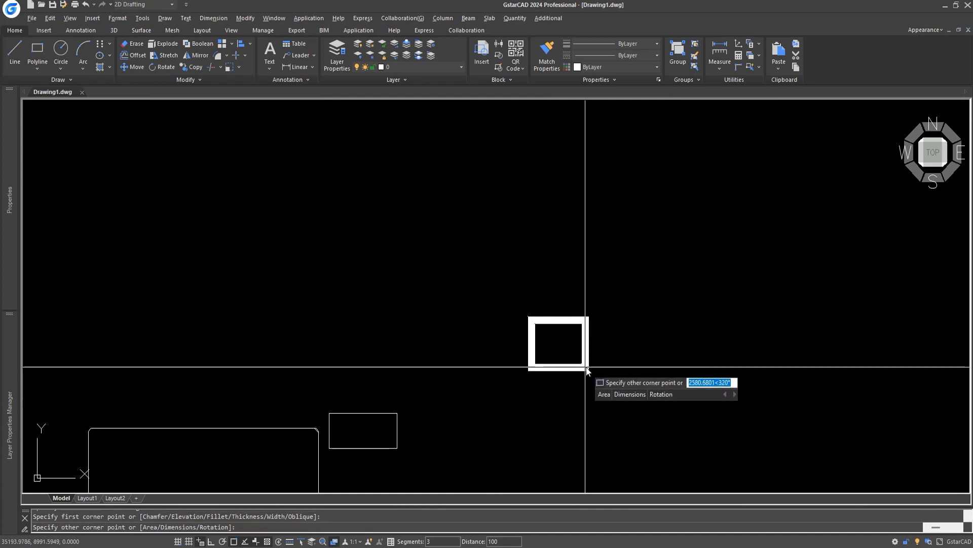
left_click(683, 432)
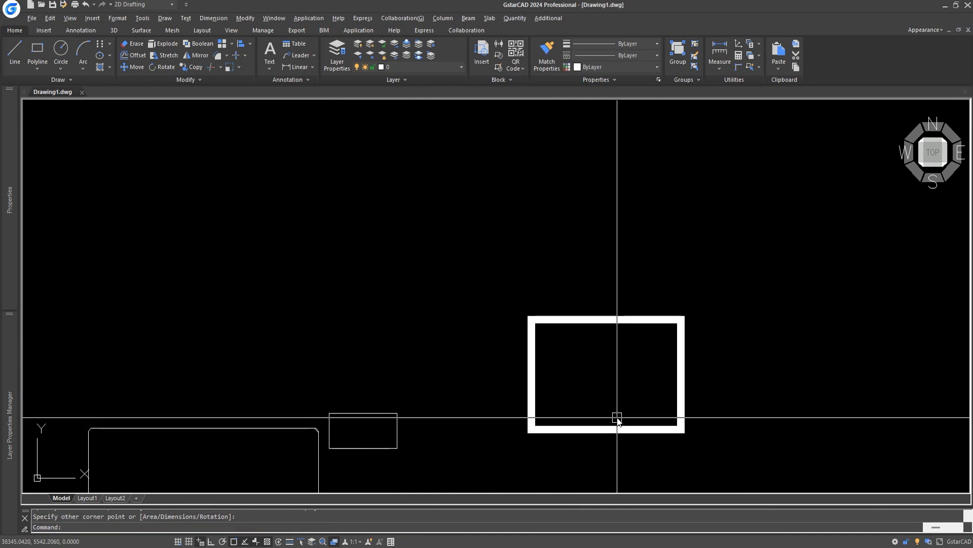
Select the thick-lined rectangle, examine its global width and its outline up close, and clear the selection.
left_click(611, 398)
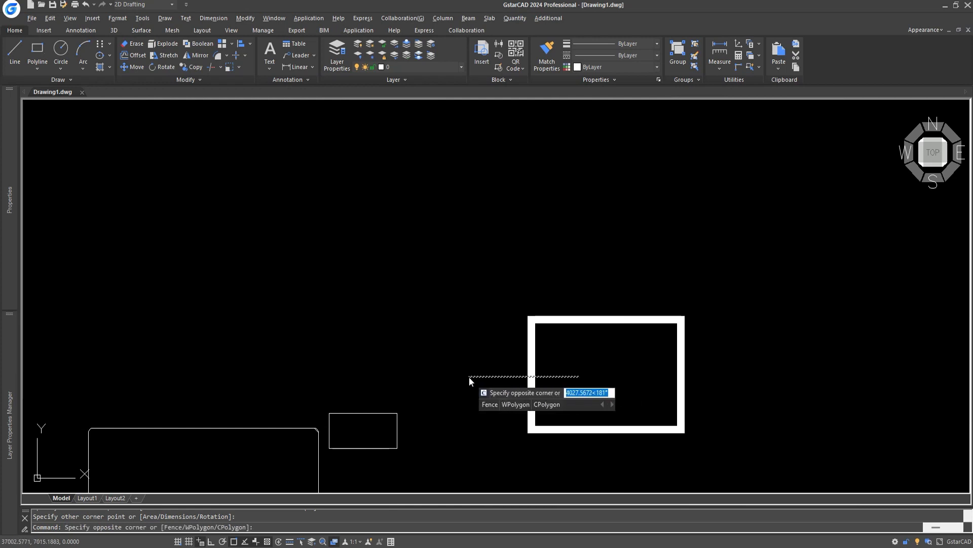
left_click(469, 378)
mouse_move(14, 202)
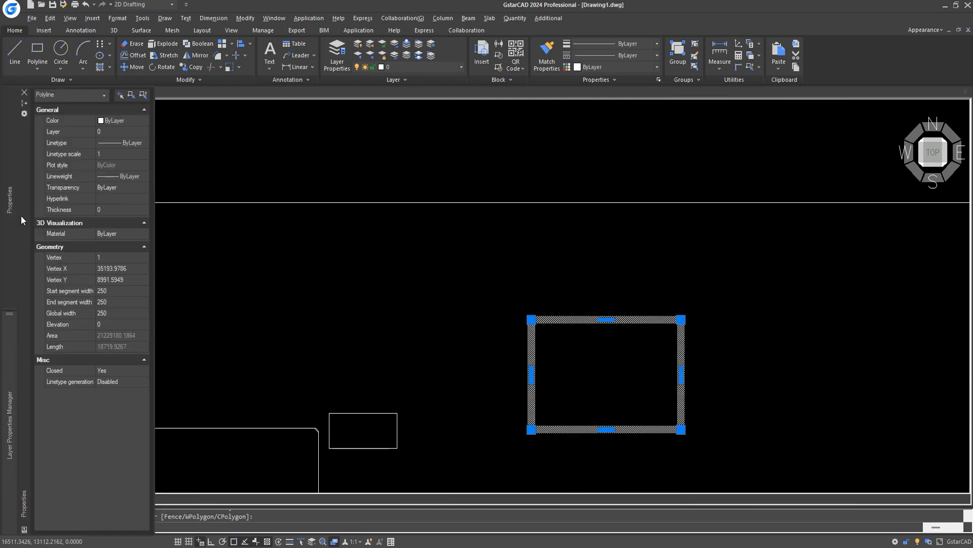
left_click(120, 313)
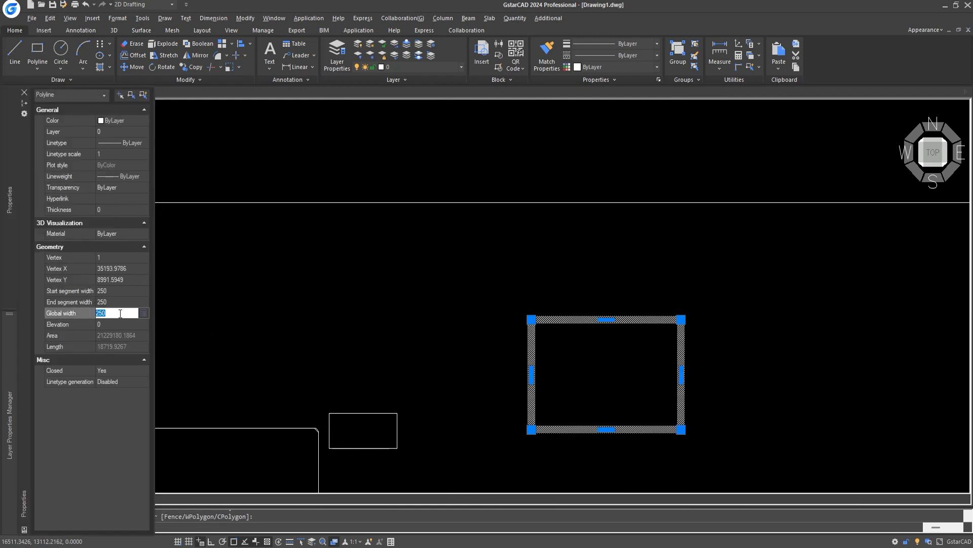
key("Escape")
scroll(550, 318, "up", 4)
left_click(562, 357)
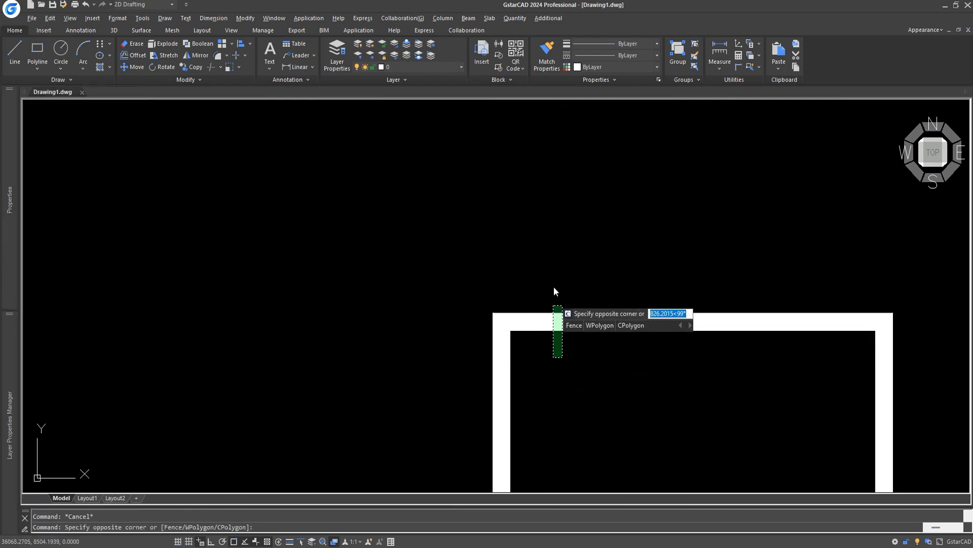
left_click(552, 286)
scroll(524, 340, "up", 4)
scroll(526, 308, "down", 5)
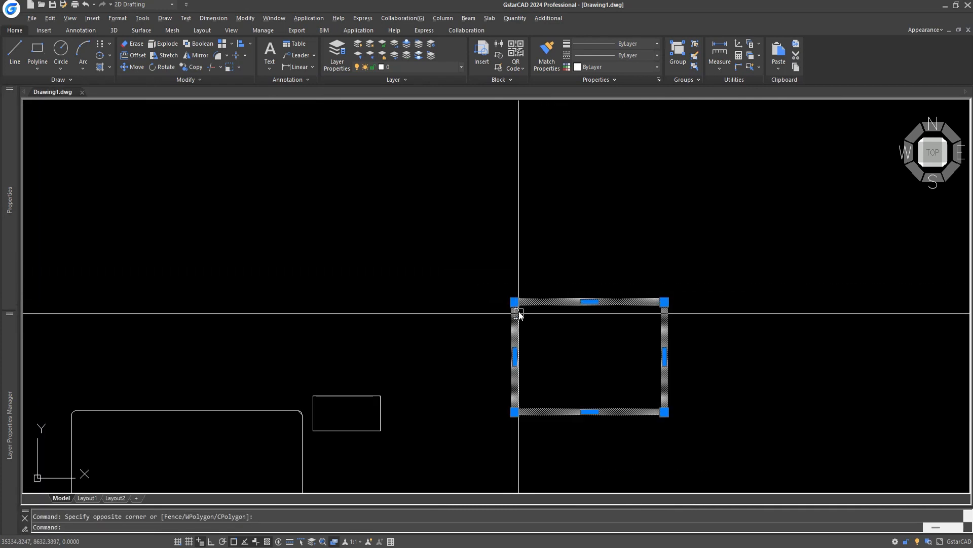
key("Escape")
Start a new rectangle and reset its line width to 0.
middle_click_drag(601, 359, 421, 402)
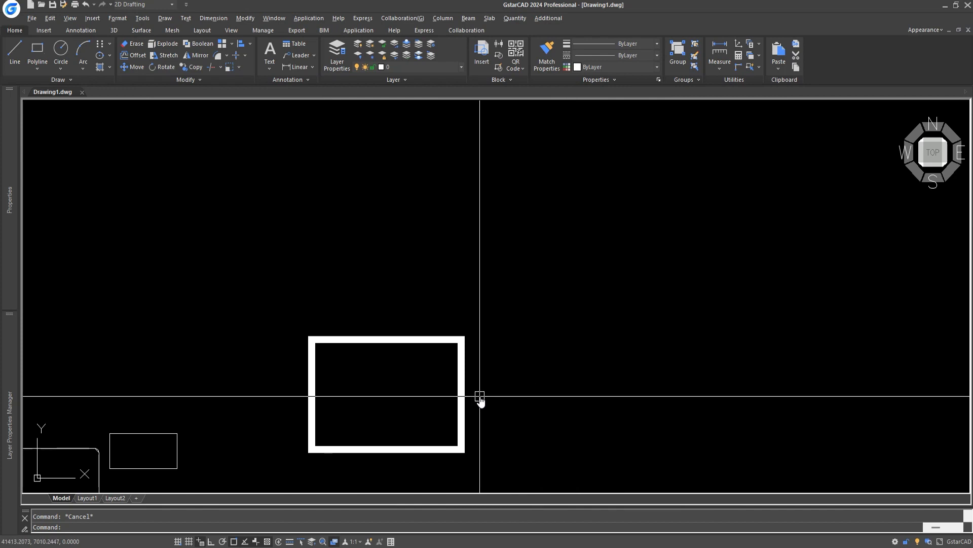
middle_click_drag(482, 397, 430, 425)
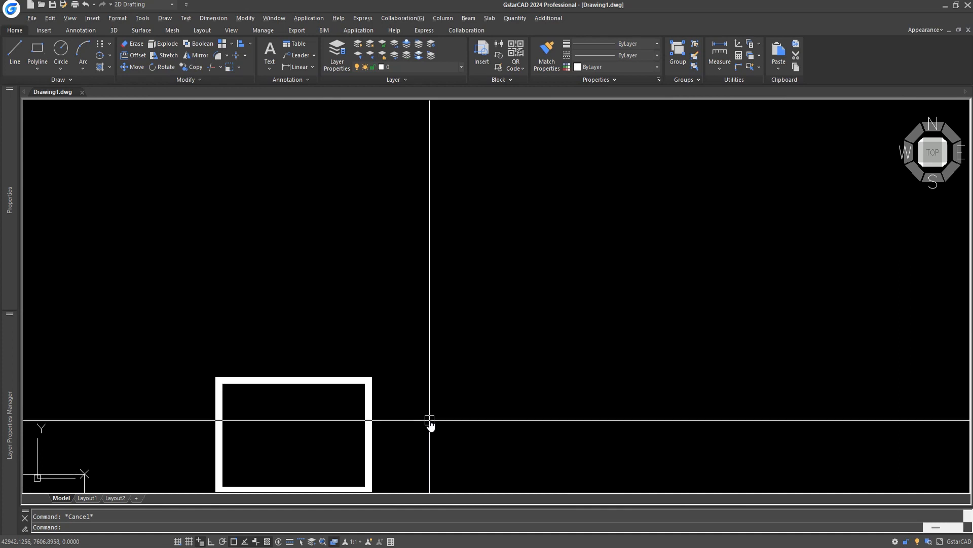
type("rect")
key("Return")
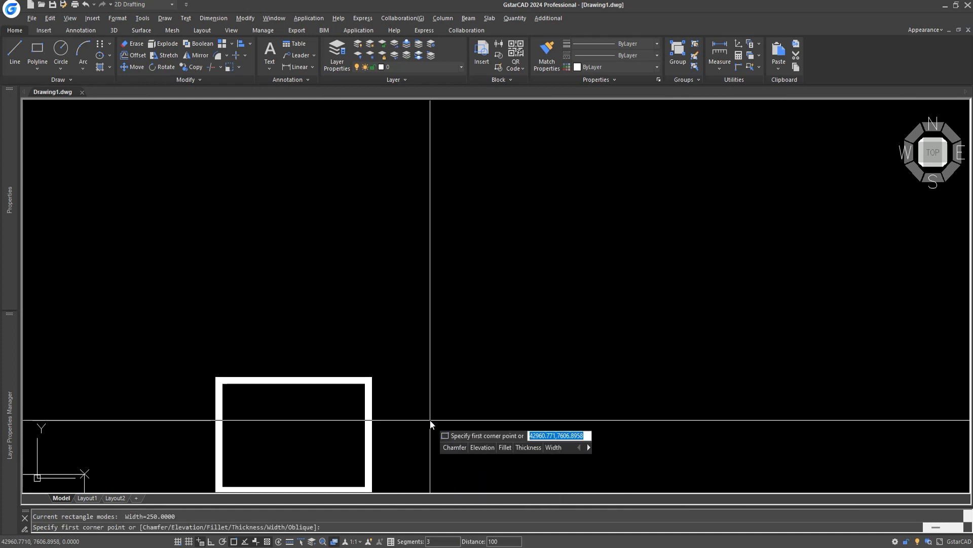
type("w")
key("Return")
type("0")
key("Return")
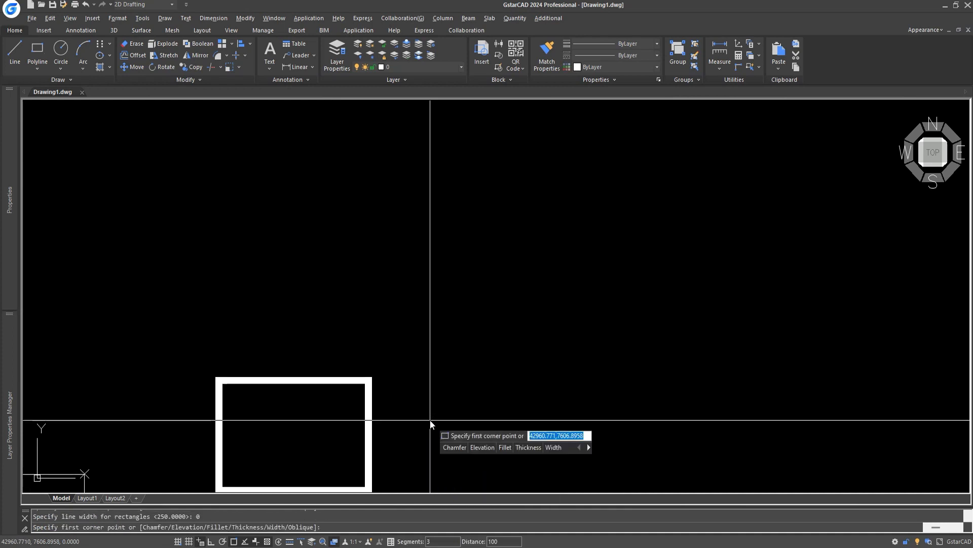
Draw an oblique rectangle above and to the right of the thick-lined one, its first side sloping gently upward and its height extending downward.
key("Down")
key("Down")
key("Down")
key("Down")
key("Down")
key("Down")
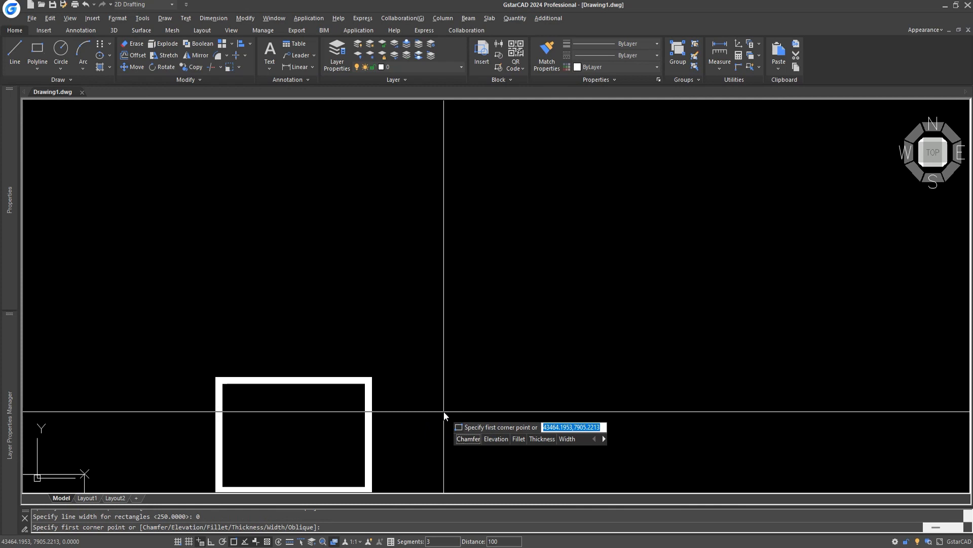
key("Return")
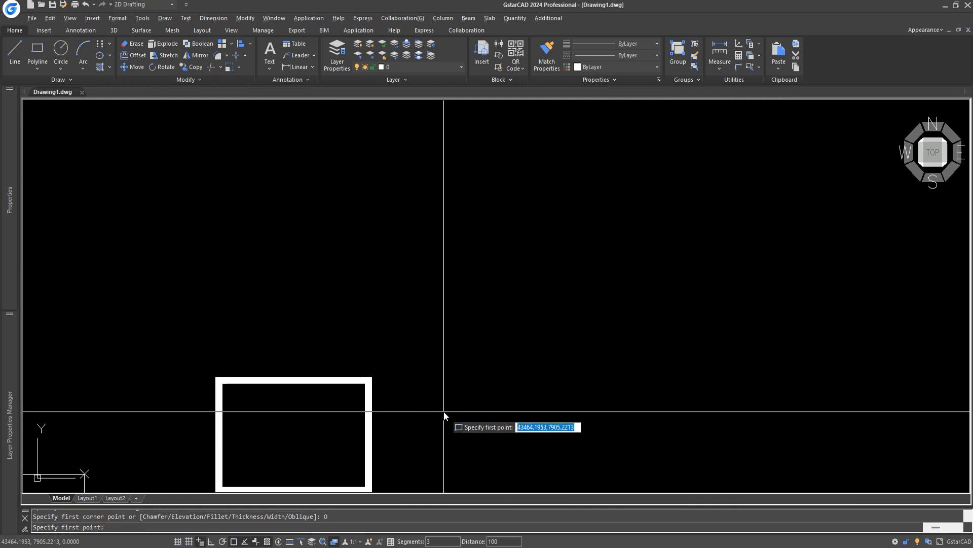
left_click(499, 302)
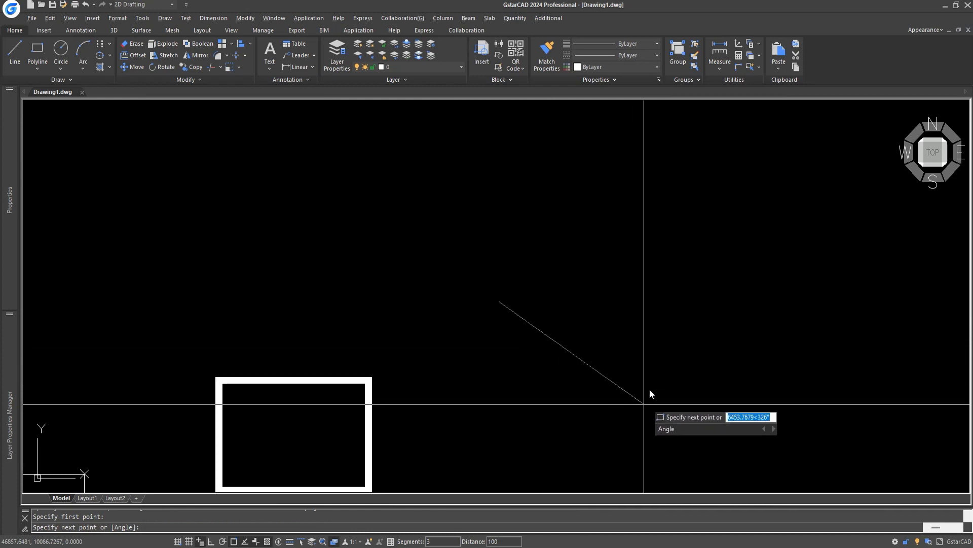
left_click(702, 253)
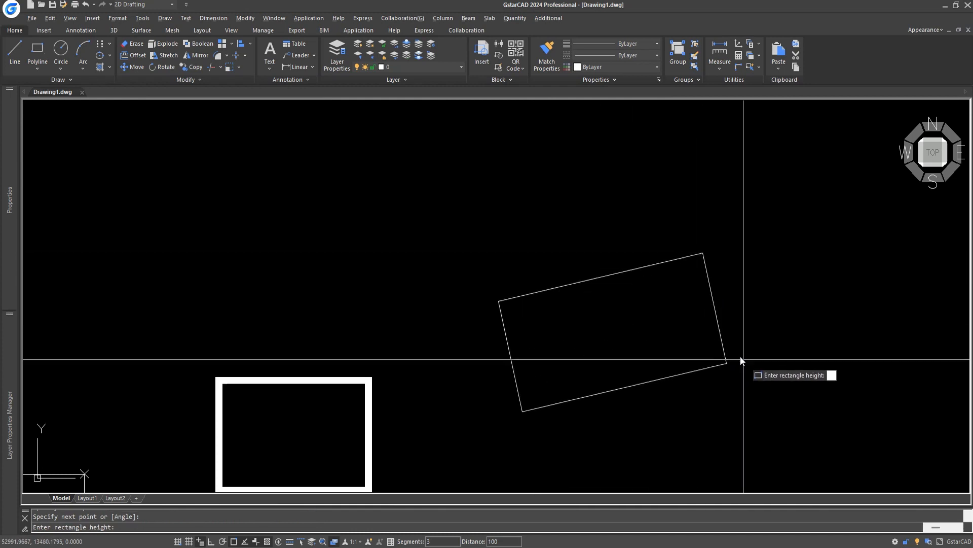
left_click(781, 402)
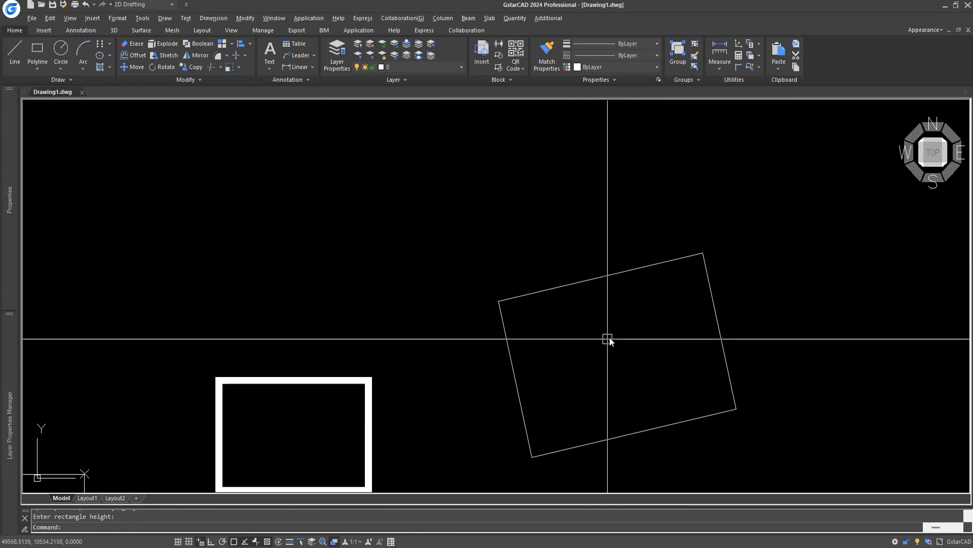
scroll(612, 355, "down", 2)
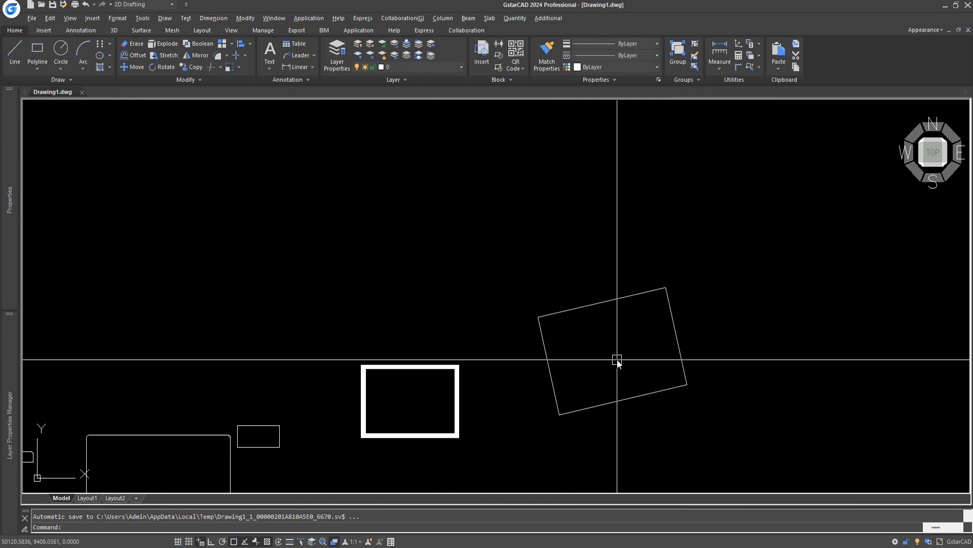
scroll(617, 359, "down", 1)
scroll(567, 404, "down", 1)
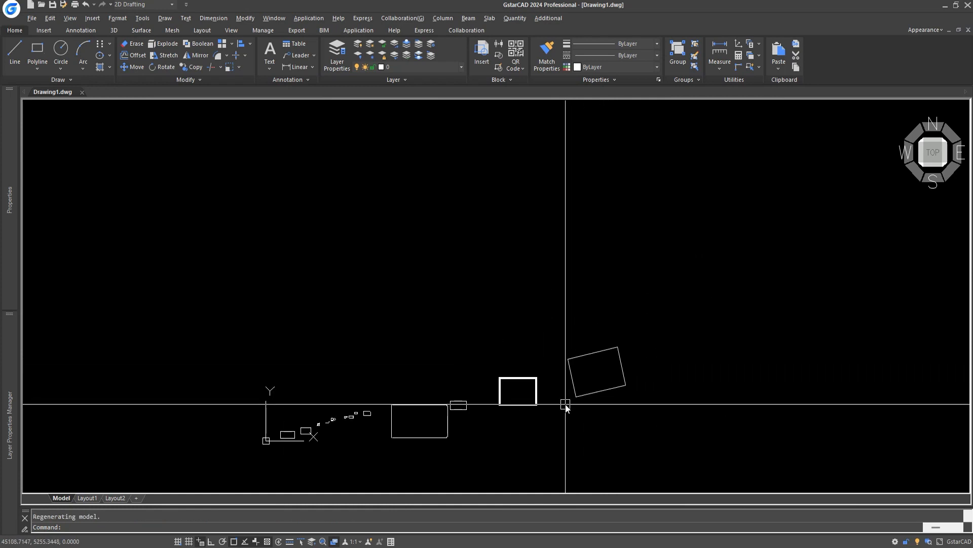
scroll(566, 404, "up", 1)
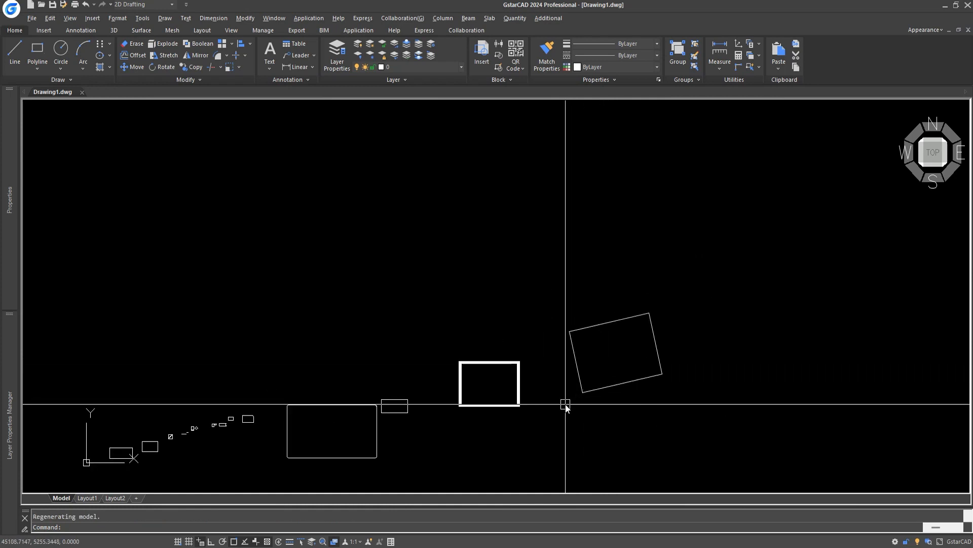